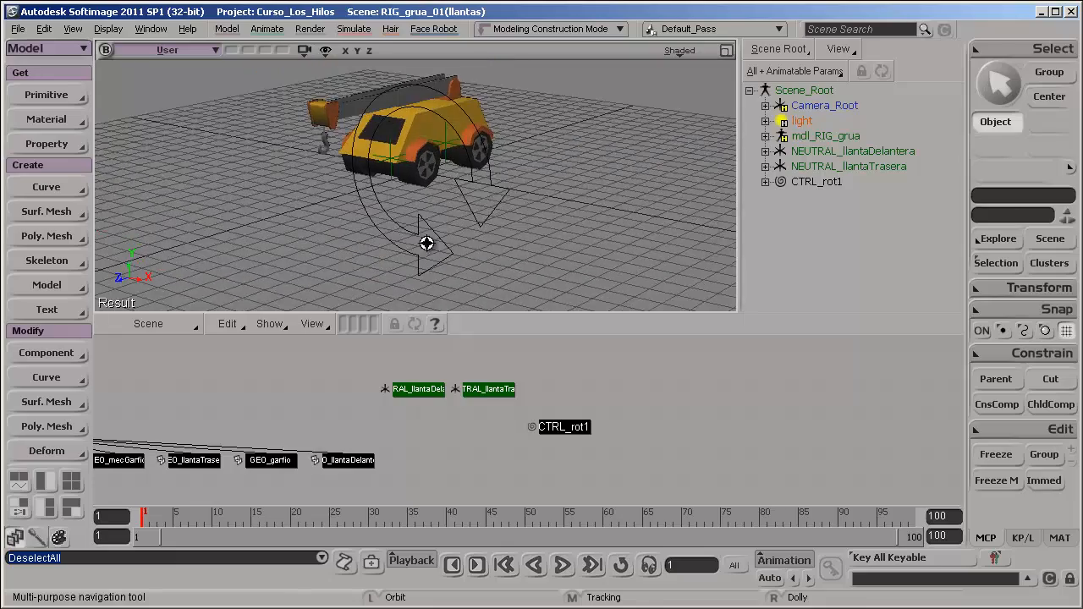
# Try rotating the front wheel null NEUTRAL_llantaDelantera about its local axis, and undo the rotation.
pyautogui.click(544, 222)
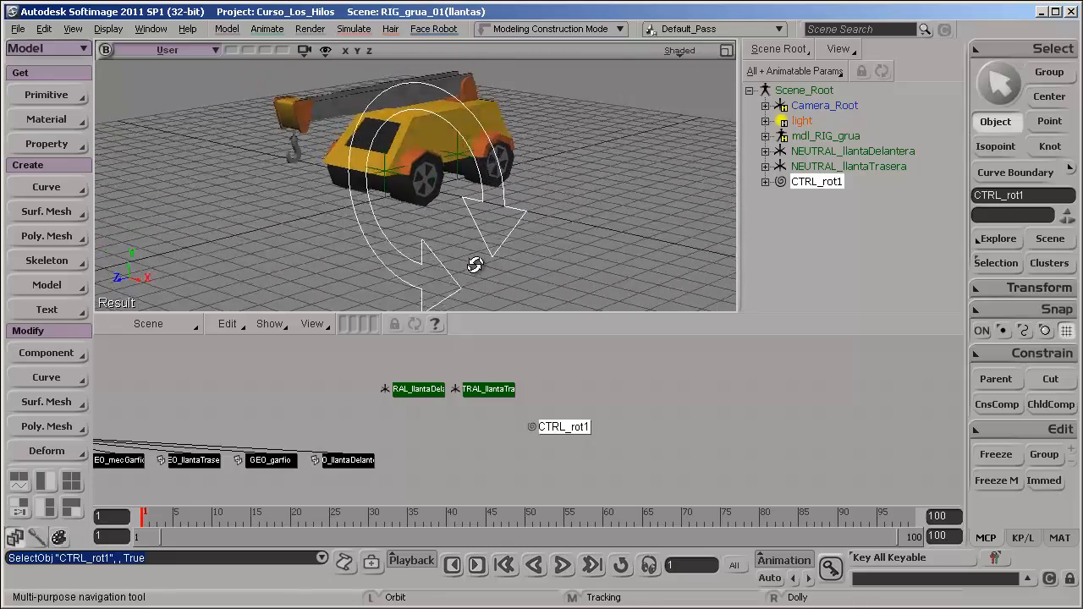
pyautogui.click(510, 459)
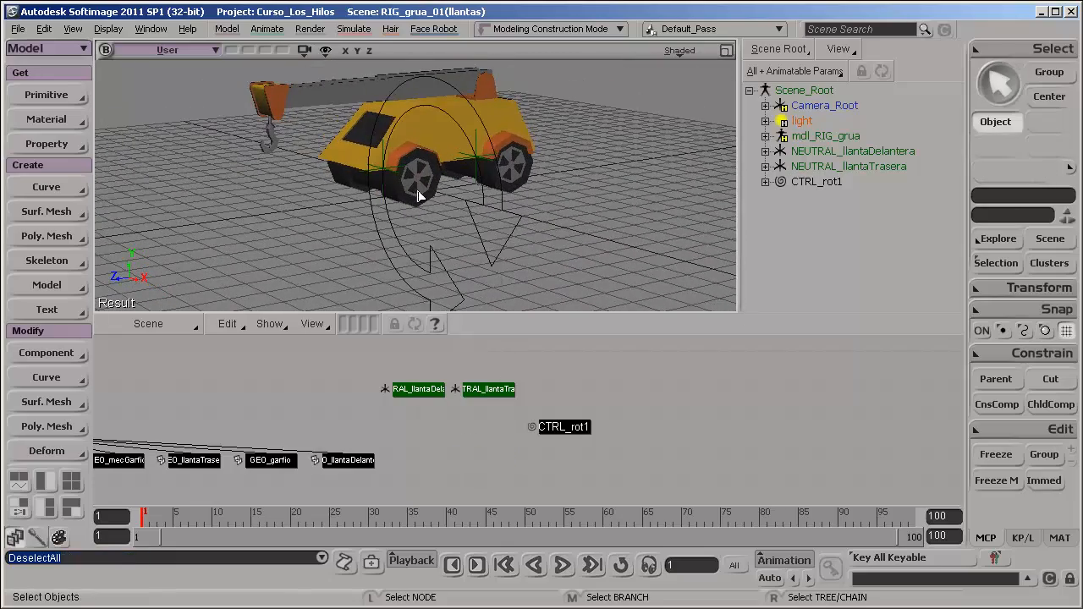
pyautogui.click(390, 180)
pyautogui.click(418, 230)
pyautogui.click(389, 172)
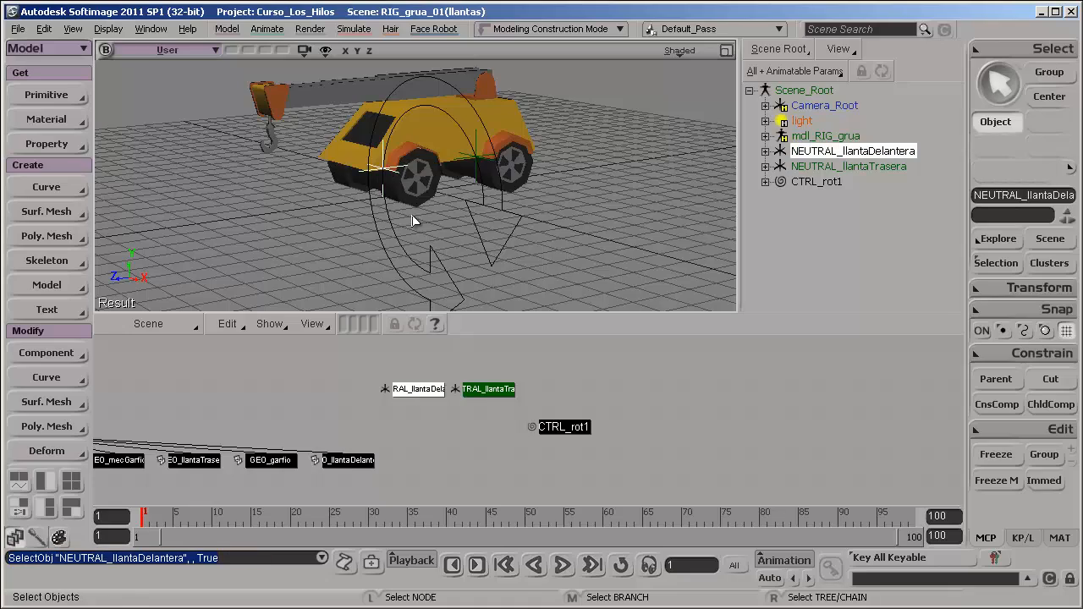
pyautogui.moveTo(411, 219); pyautogui.dragTo(477, 222)
pyautogui.press('c')
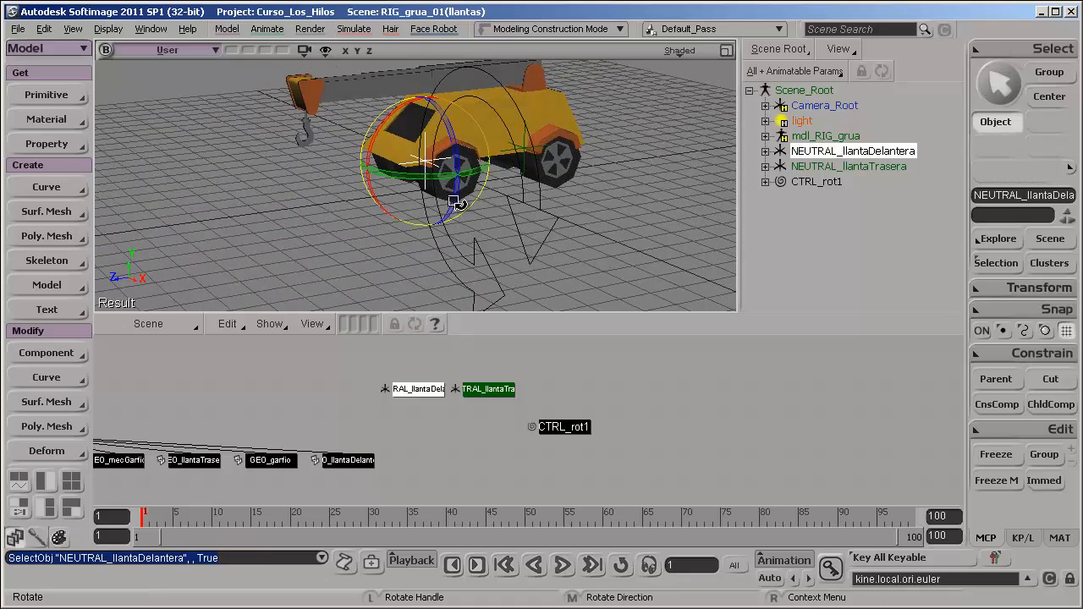
pyautogui.moveTo(371, 137); pyautogui.dragTo(422, 150)
pyautogui.hotkey('ctrl', 'z')
pyautogui.press('space')
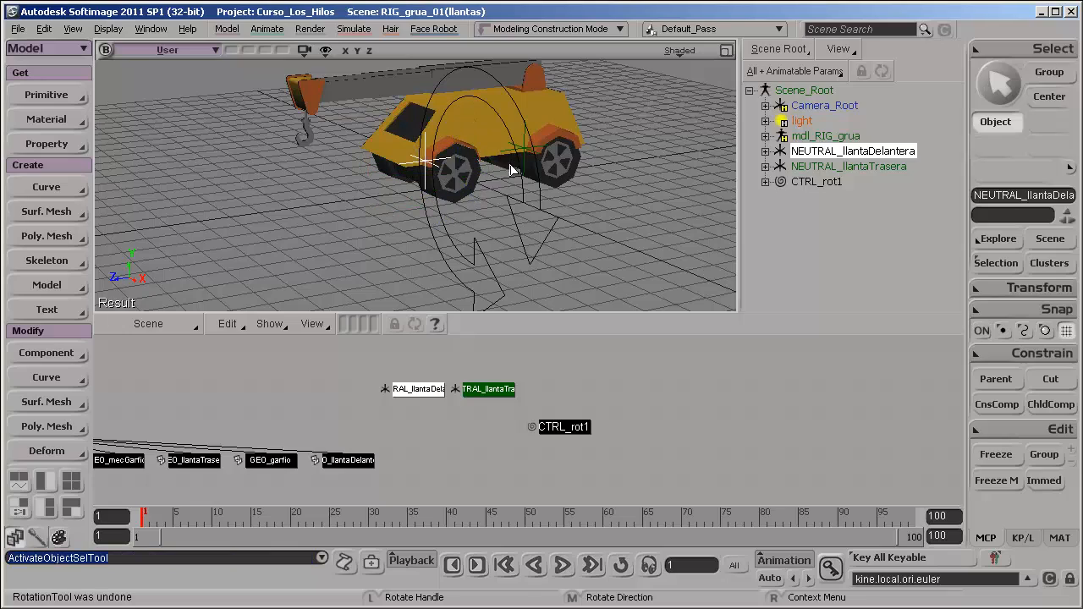
# Try rotating the rear wheel null NEUTRAL_llantaTrasera, and undo the rotation.
pyautogui.click(527, 158)
pyautogui.press('c')
pyautogui.moveTo(518, 150); pyautogui.dragTo(512, 144)
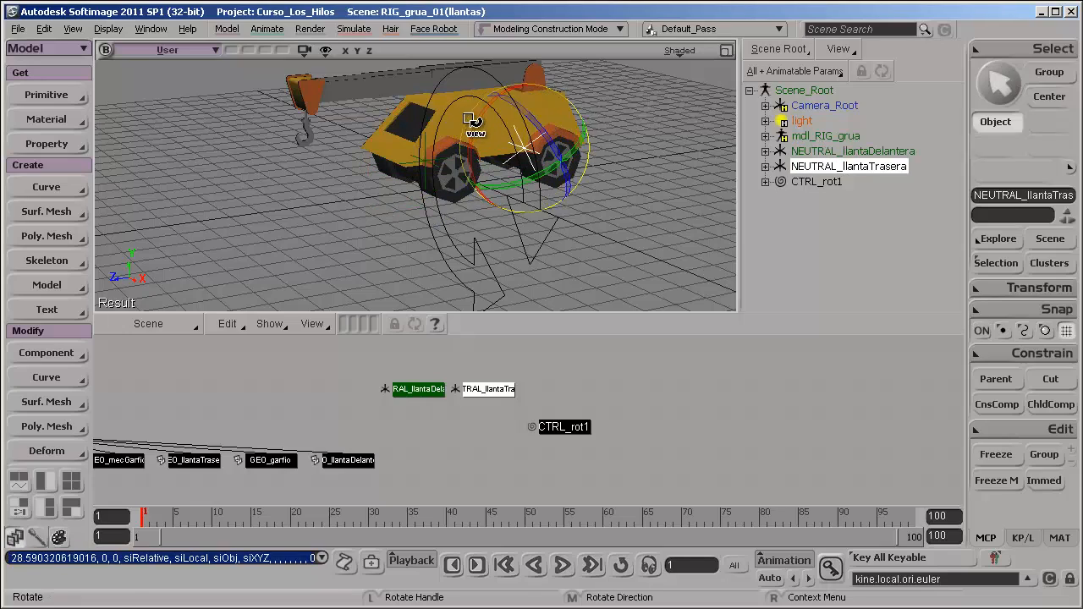
pyautogui.hotkey('ctrl', 'z')
pyautogui.press('space')
pyautogui.moveTo(640, 210); pyautogui.dragTo(497, 267)
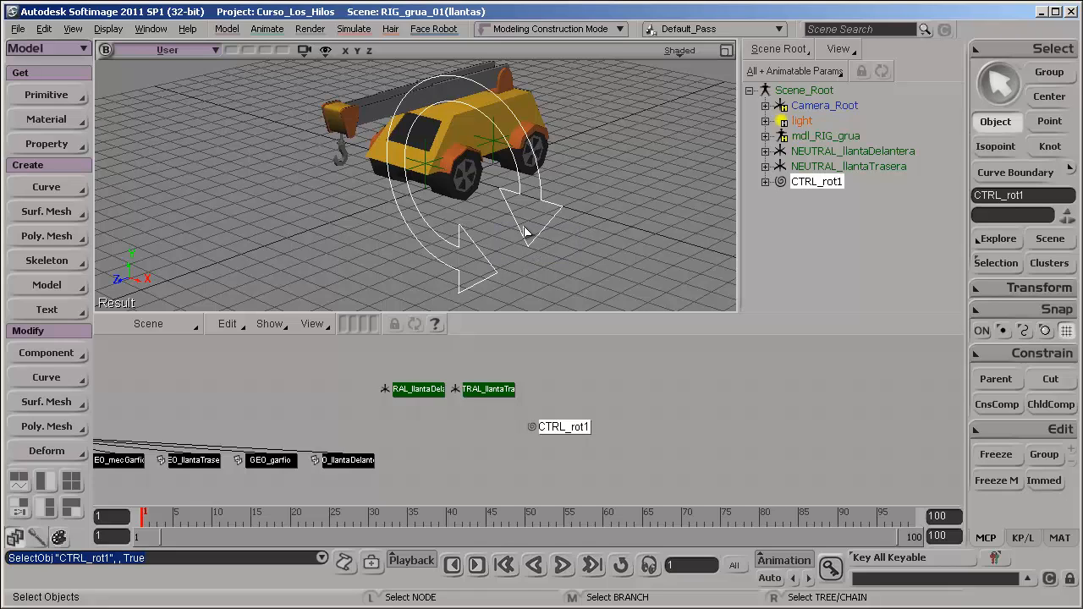
# Select both wheel nulls together to identify them, and clear the selection before picking the arrow curve.
pyautogui.click(498, 142)
pyautogui.keyDown('shift'); pyautogui.click(424, 169); pyautogui.keyUp('shift')
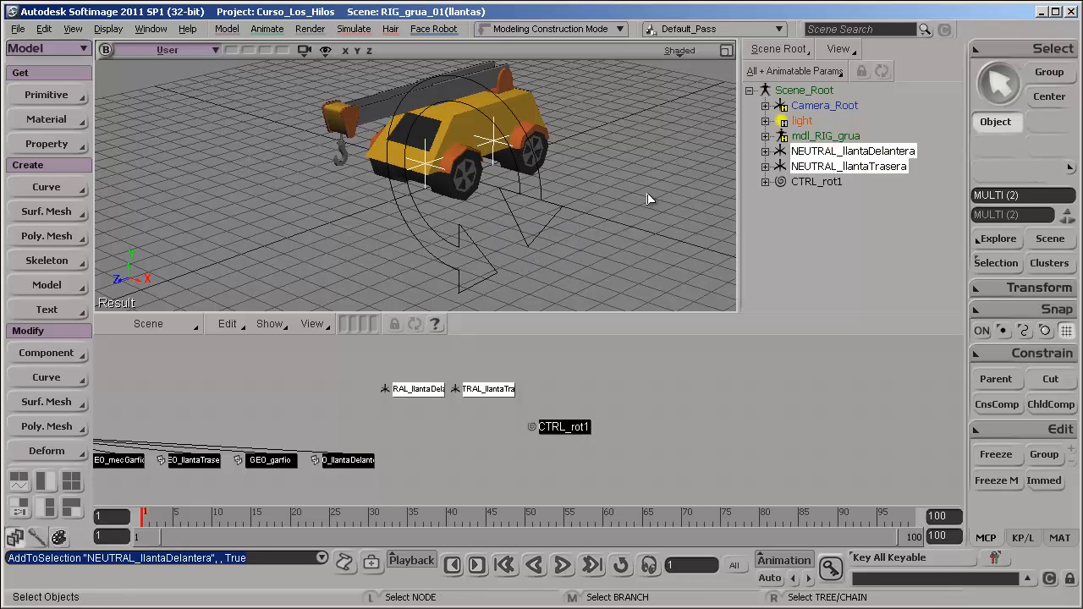
pyautogui.click(646, 200)
pyautogui.click(496, 271)
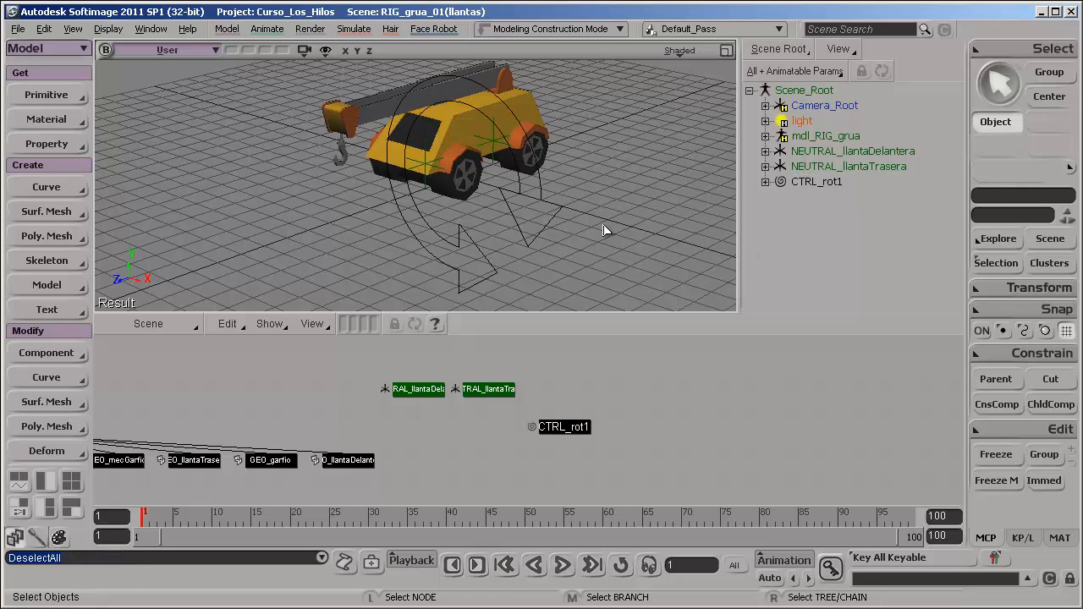
# Turn off XRay shading in the perspective viewport.
pyautogui.press('s')
pyautogui.moveTo(581, 248)
pyautogui.mouseDown()
pyautogui.moveTo(426, 218)
pyautogui.moveTo(540, 233)
pyautogui.moveTo(731, 89)
pyautogui.mouseUp()
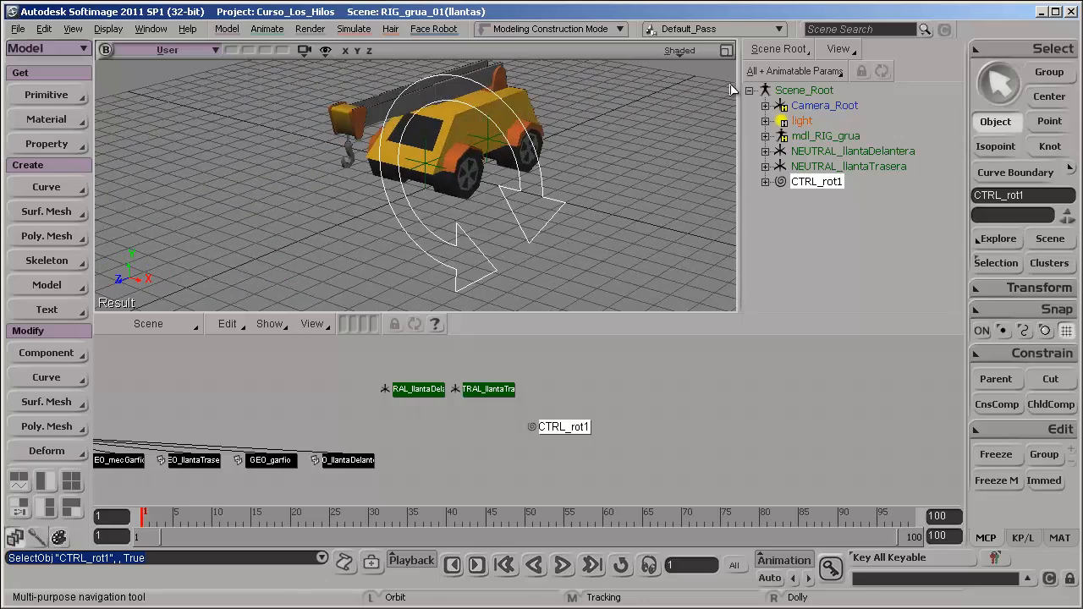
pyautogui.middleClick(676, 51)
pyautogui.press('s')
pyautogui.moveTo(548, 235)
pyautogui.mouseDown()
pyautogui.moveTo(540, 217)
pyautogui.moveTo(592, 208)
pyautogui.mouseUp()
pyautogui.middleClick(683, 51)
pyautogui.click(682, 49)
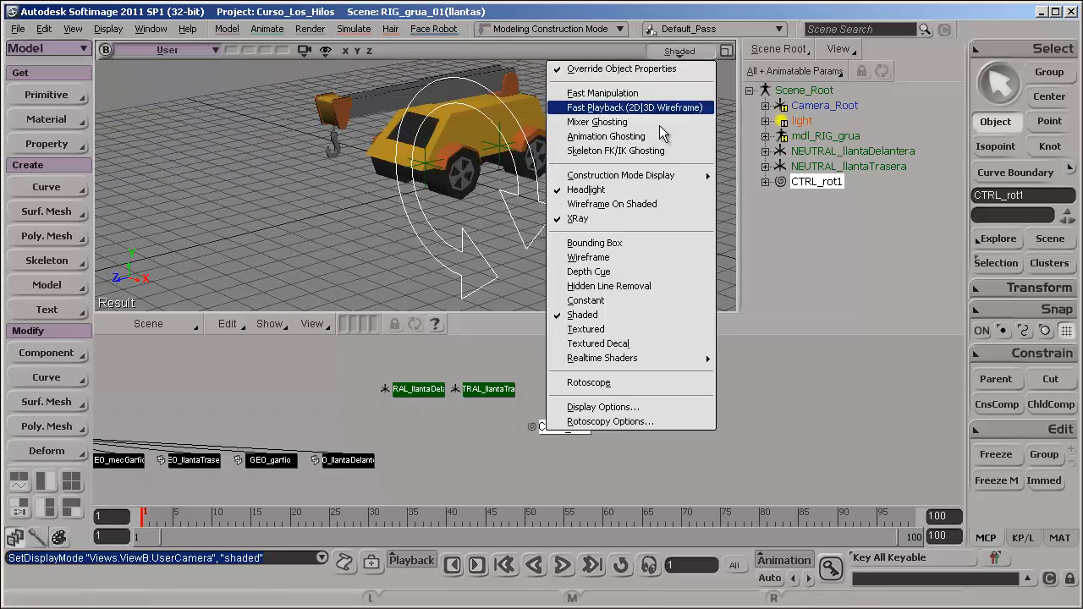
pyautogui.click(626, 219)
# Examine the crane's wheels and the CTRL_rot1 arrow curve from several sides without XRay shading.
pyautogui.press('s')
pyautogui.moveTo(511, 232)
pyautogui.mouseDown()
pyautogui.moveTo(531, 194)
pyautogui.moveTo(523, 228)
pyautogui.mouseUp()
pyautogui.moveTo(523, 228); pyautogui.dragTo(525, 240, button='middle')
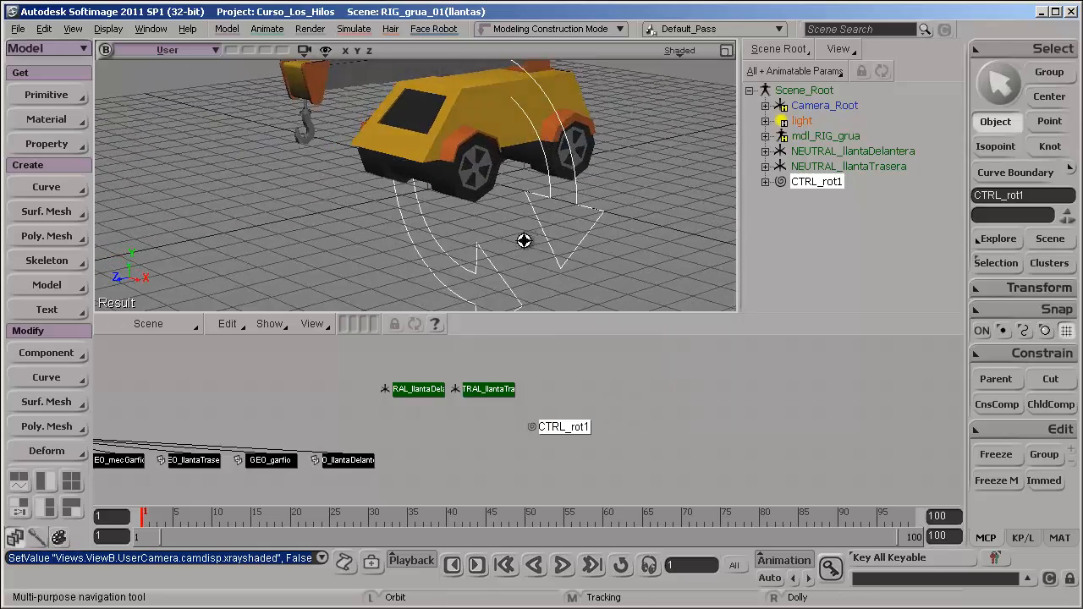
pyautogui.moveTo(525, 241); pyautogui.dragTo(483, 237, button='right')
pyautogui.moveTo(483, 237); pyautogui.dragTo(337, 106)
pyautogui.press('s')
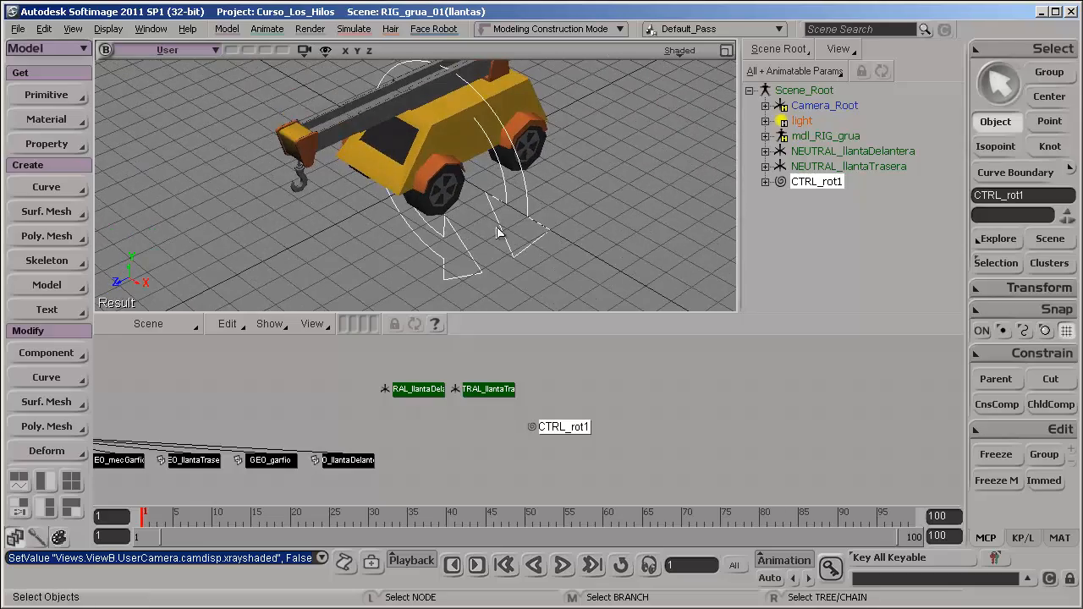
pyautogui.press('s')
pyautogui.moveTo(499, 233); pyautogui.dragTo(491, 156)
pyautogui.click(500, 261)
pyautogui.press('s')
pyautogui.press('s')
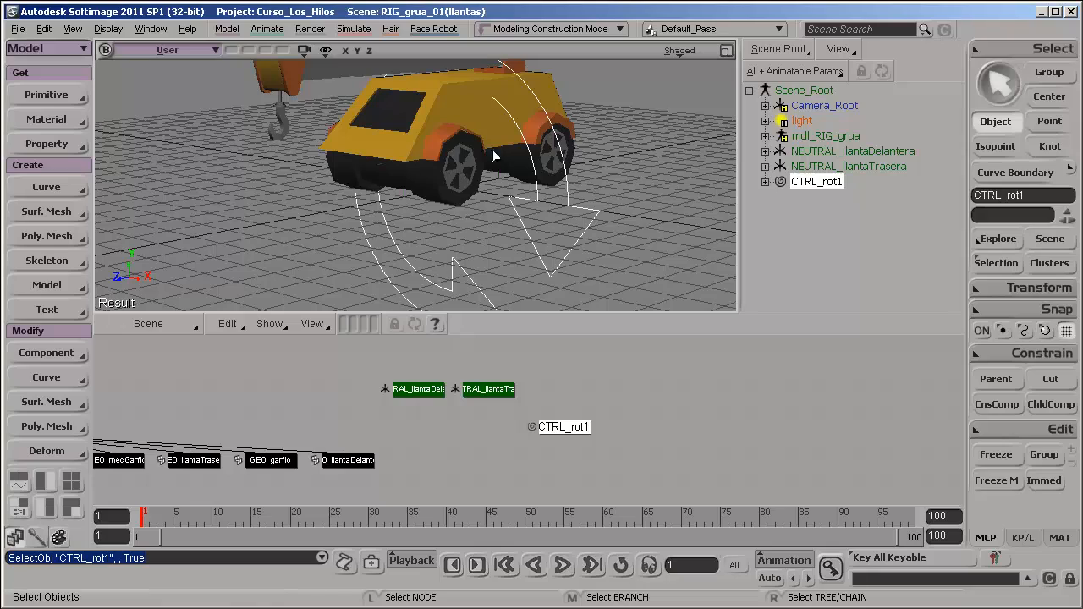
pyautogui.press('s')
pyautogui.moveTo(477, 211); pyautogui.dragTo(466, 220)
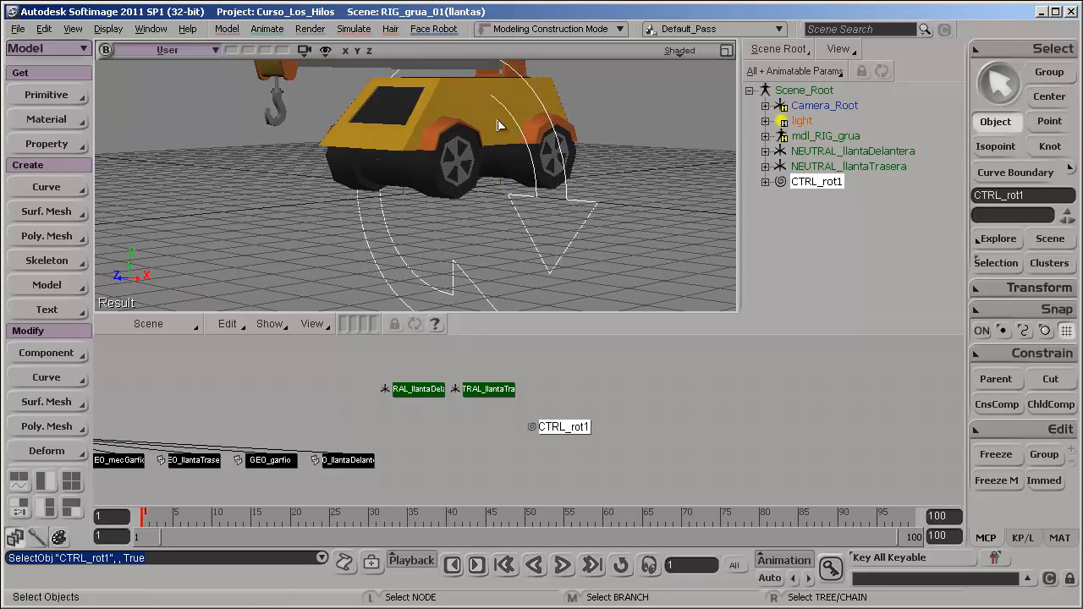
pyautogui.press('s')
pyautogui.moveTo(419, 164)
pyautogui.mouseDown()
pyautogui.moveTo(382, 177)
pyautogui.moveTo(427, 158)
pyautogui.mouseUp()
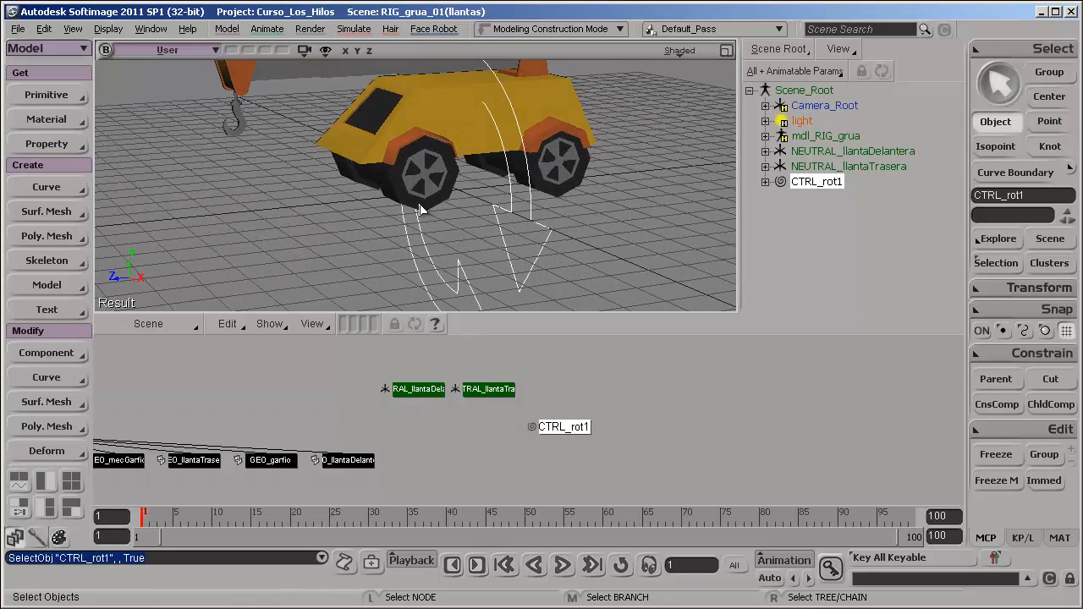
pyautogui.press('s')
pyautogui.moveTo(432, 196); pyautogui.dragTo(471, 229)
pyautogui.press('s')
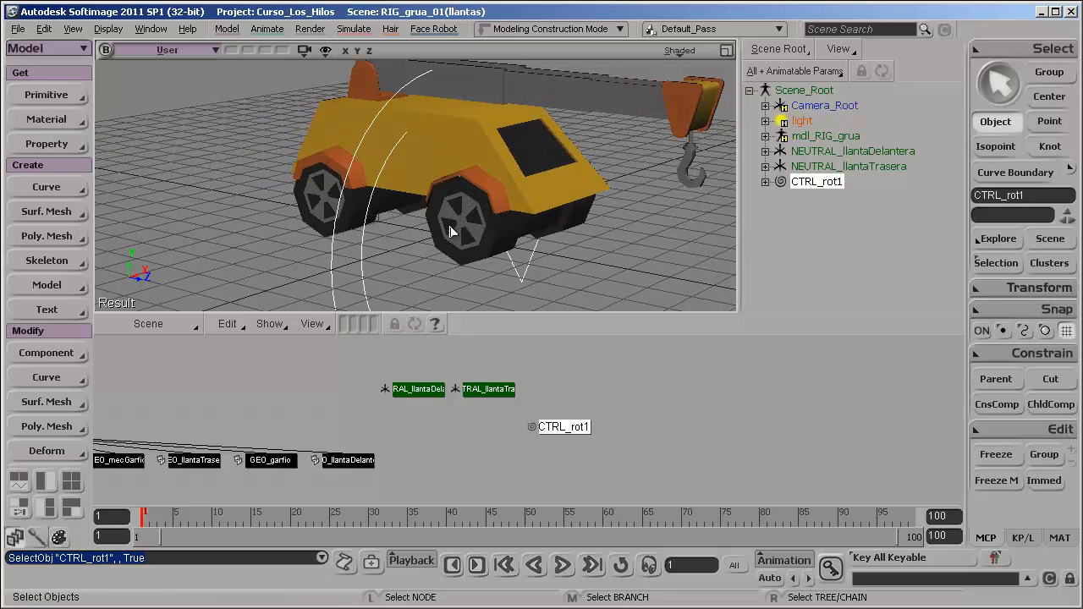
pyautogui.press('s')
pyautogui.moveTo(451, 232); pyautogui.dragTo(517, 188)
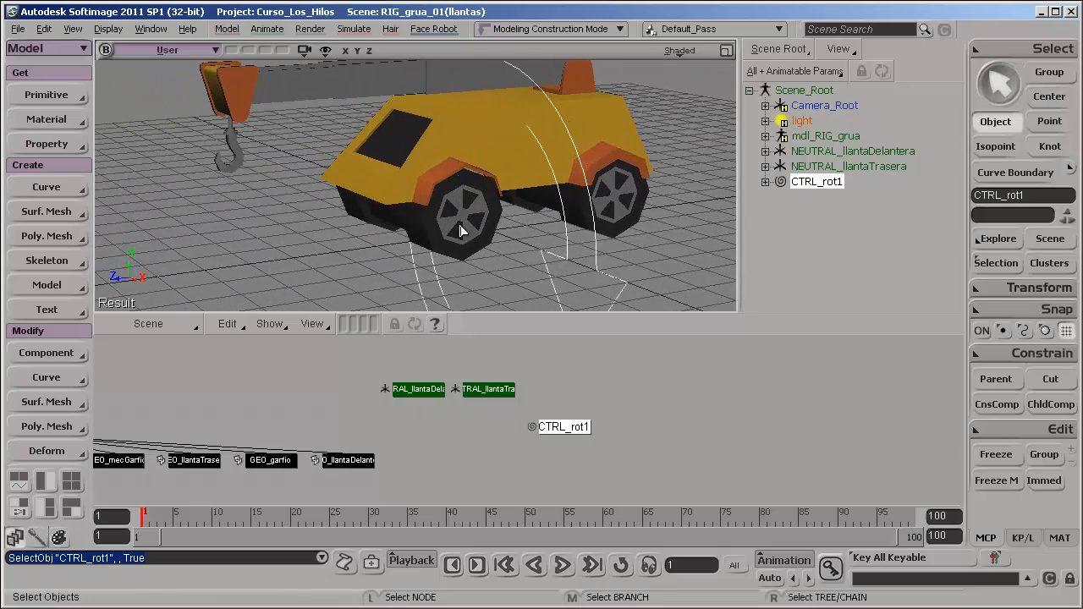
pyautogui.press('s')
pyautogui.moveTo(460, 231); pyautogui.dragTo(597, 226)
pyautogui.press('s')
pyautogui.click(620, 268)
pyautogui.click(620, 268)
pyautogui.press('s')
pyautogui.press('s')
pyautogui.click(522, 253)
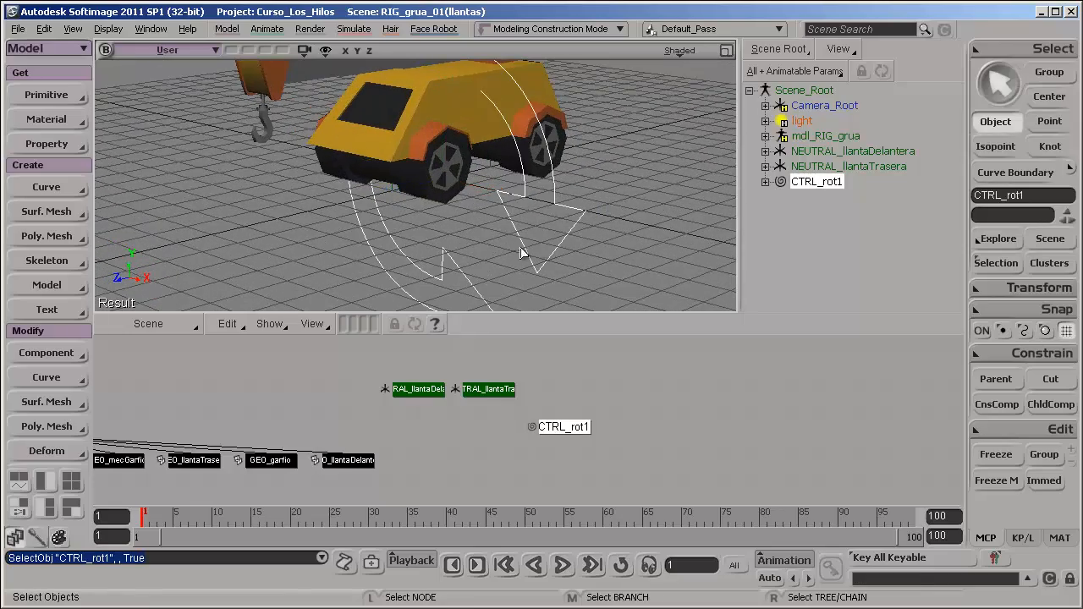
pyautogui.press('v')
pyautogui.press('s')
pyautogui.moveTo(505, 179); pyautogui.dragTo(383, 129)
pyautogui.press('s')
pyautogui.press('s')
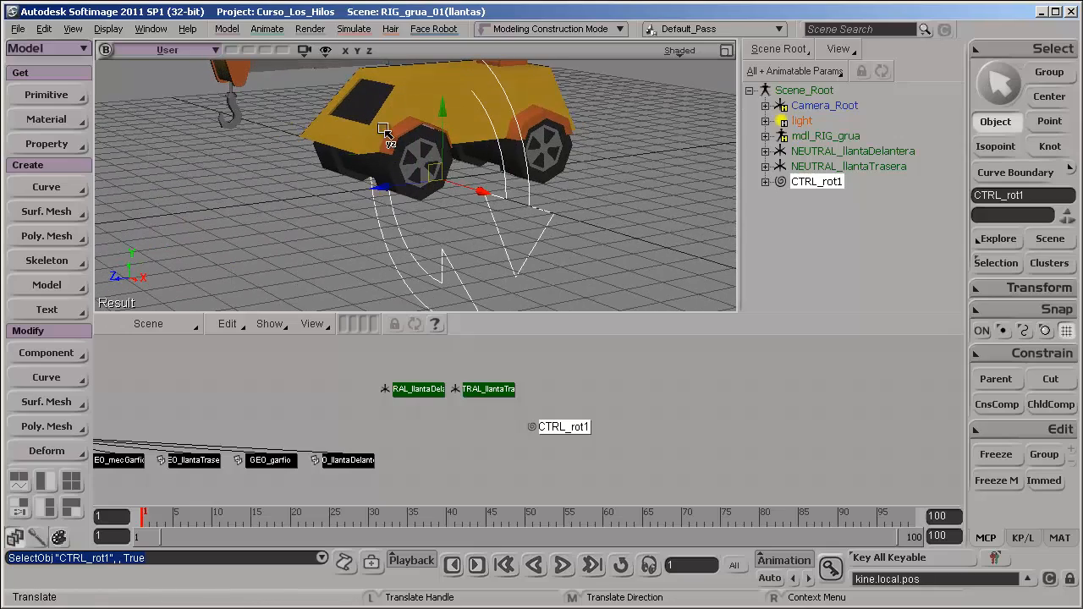
pyautogui.press('s')
pyautogui.moveTo(399, 211); pyautogui.dragTo(406, 176)
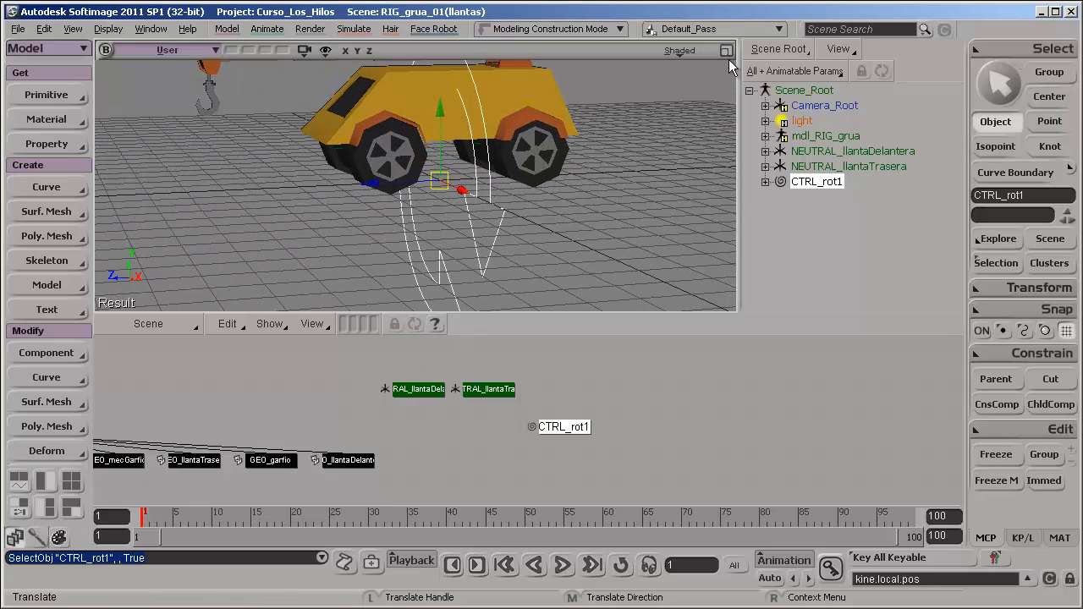
# Turn XRay shading back on in the perspective viewport.
pyautogui.middleClick(674, 53)
pyautogui.press('s')
pyautogui.moveTo(592, 153); pyautogui.dragTo(538, 229)
pyautogui.press('space')
pyautogui.click(532, 205)
pyautogui.press('s')
pyautogui.click(559, 246)
pyautogui.click(490, 204)
pyautogui.click(520, 253)
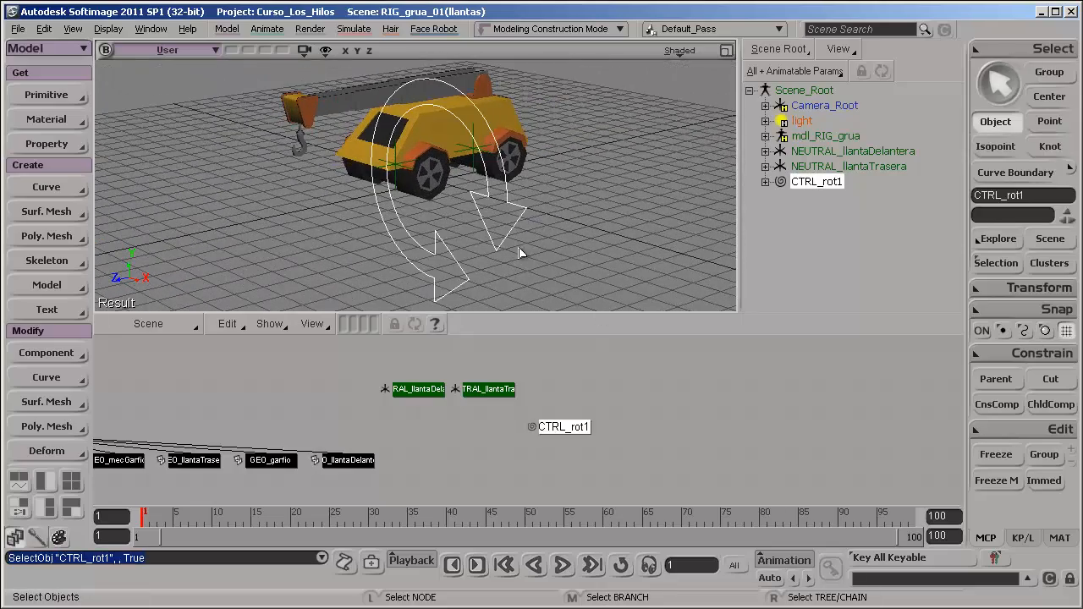
pyautogui.click(590, 246)
pyautogui.click(517, 231)
pyautogui.click(558, 254)
pyautogui.moveTo(561, 259); pyautogui.dragTo(567, 261)
pyautogui.moveTo(569, 261); pyautogui.dragTo(559, 278)
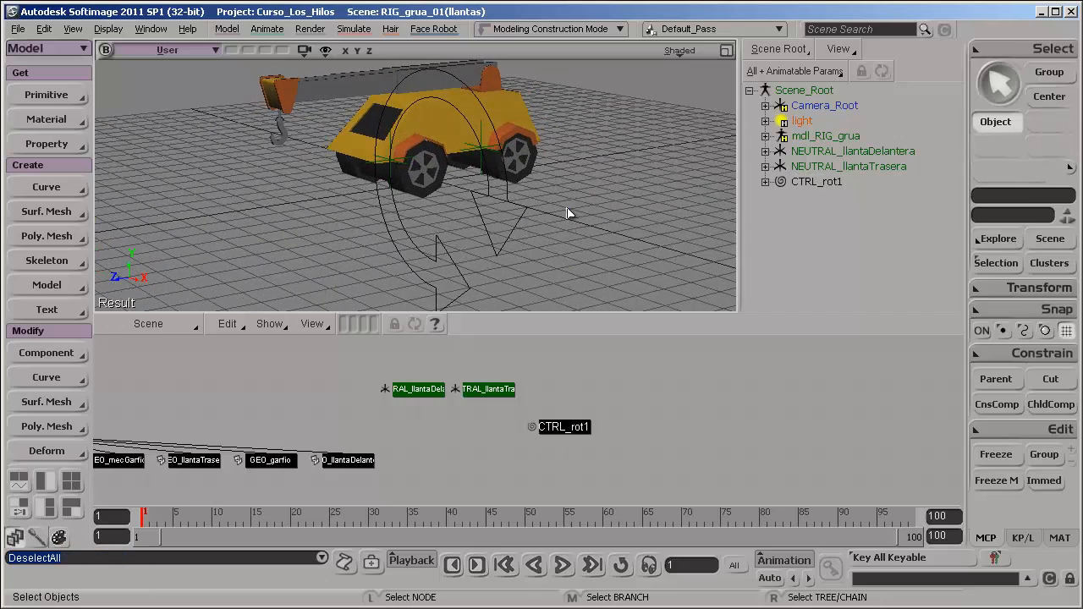
pyautogui.click(481, 242)
pyautogui.moveTo(539, 248); pyautogui.dragTo(565, 314, button='right')
# Locate the CTRL_rot1 node in the schematic and identify the front wheel null NEUTRAL_llantaDelantera by selecting it on the vehicle.
pyautogui.press('s')
pyautogui.moveTo(590, 414); pyautogui.dragTo(643, 404)
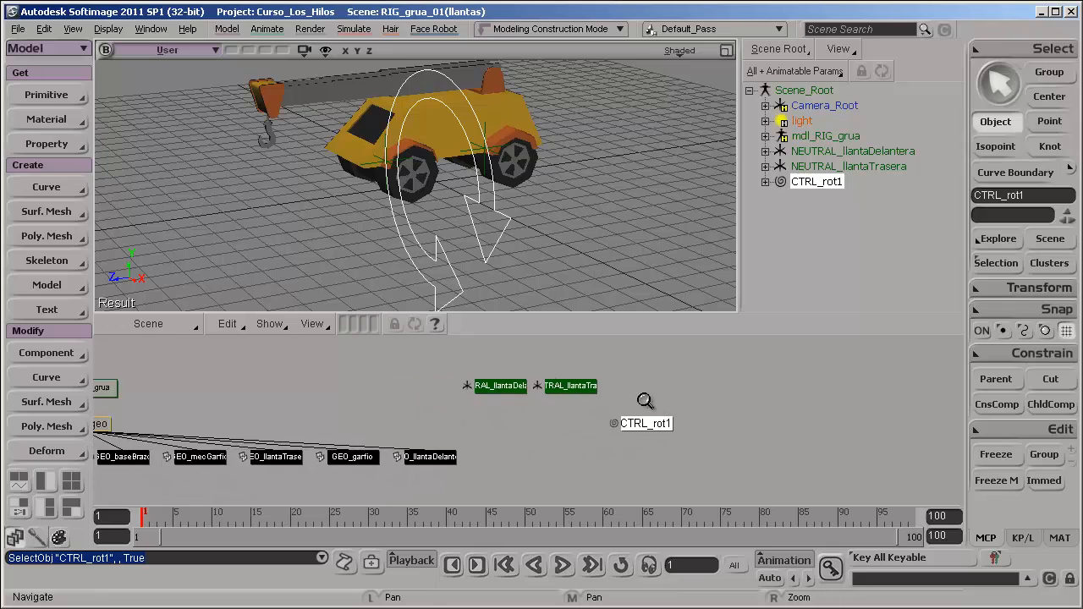
pyautogui.moveTo(643, 404); pyautogui.dragTo(498, 409, button='right')
pyautogui.moveTo(498, 408); pyautogui.dragTo(423, 405)
pyautogui.moveTo(473, 417); pyautogui.dragTo(575, 425, button='right')
pyautogui.moveTo(525, 415); pyautogui.dragTo(537, 434)
pyautogui.moveTo(537, 434); pyautogui.dragTo(550, 406, button='right')
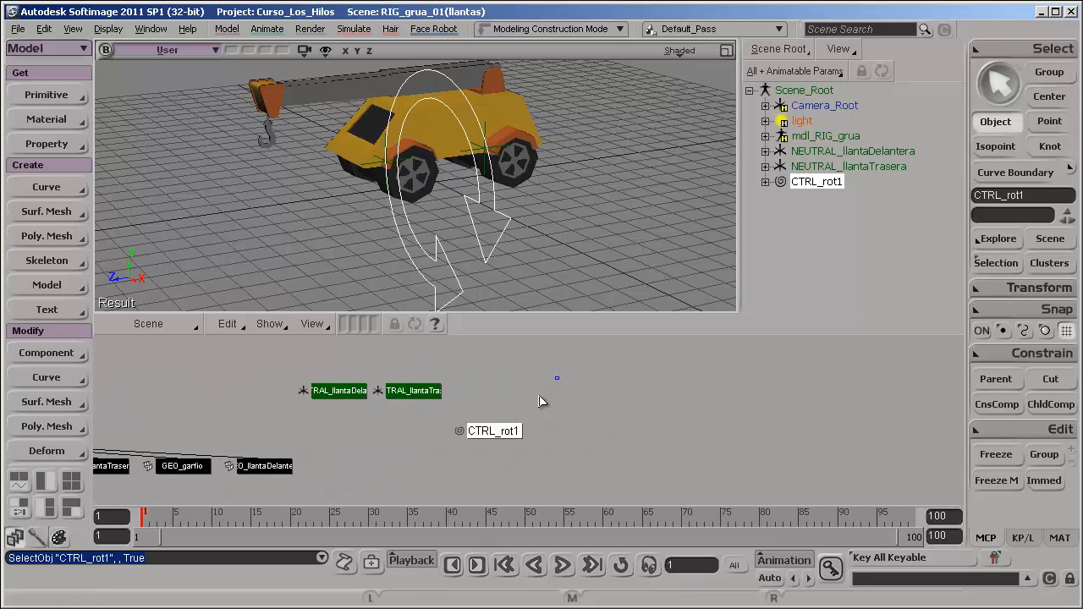
pyautogui.click(550, 407)
pyautogui.click(506, 432)
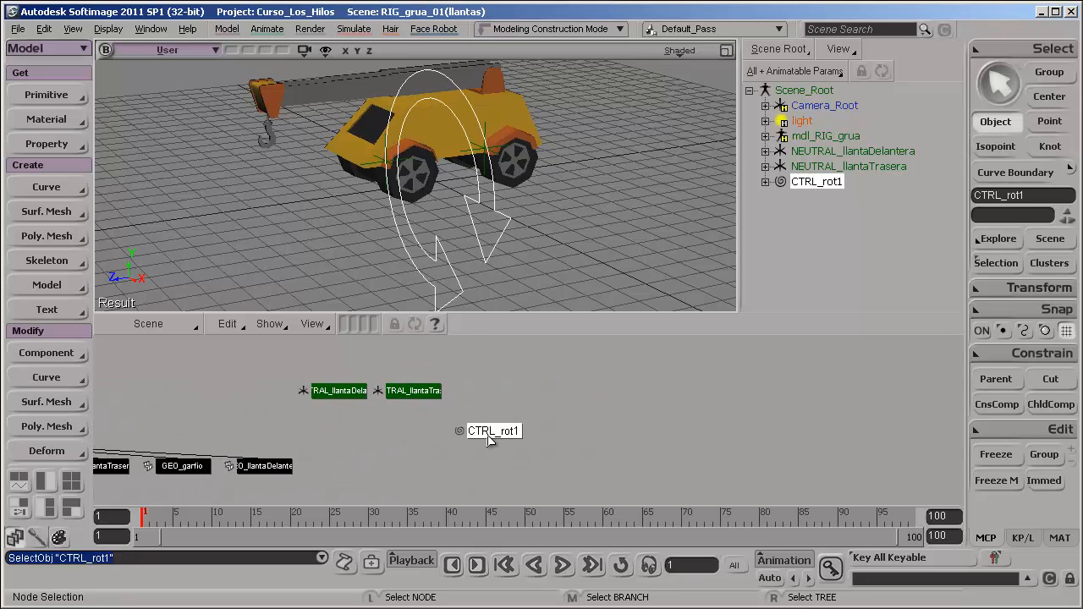
pyautogui.click(378, 167)
pyautogui.click(378, 167)
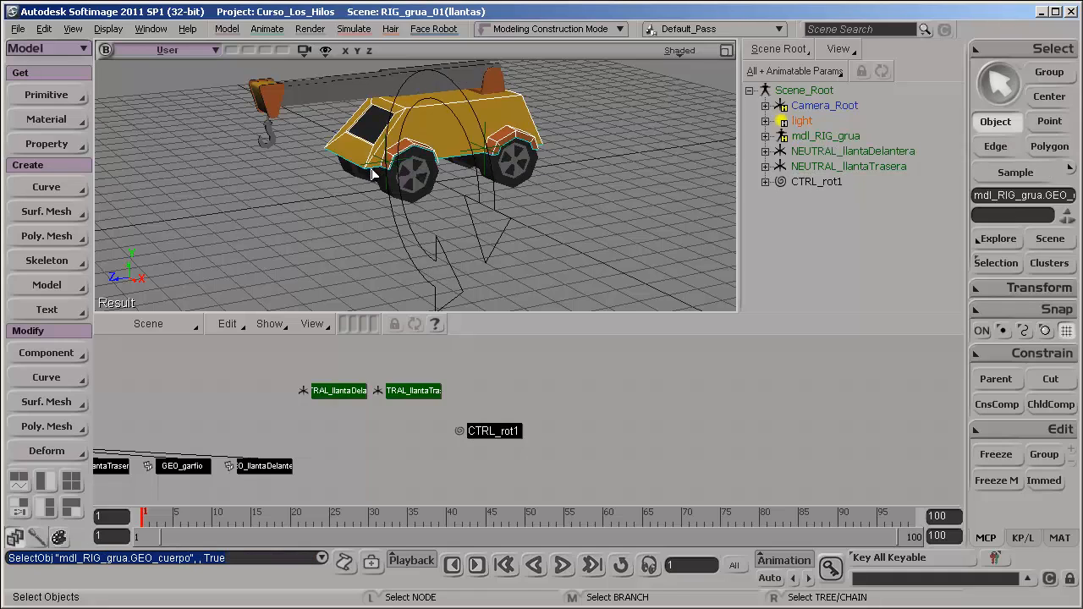
pyautogui.click(379, 168)
# Parent the CTRL_rot1 curve under NEUTRAL_llantaDelantera in the schematic.
pyautogui.scroll(1, 440, 415)
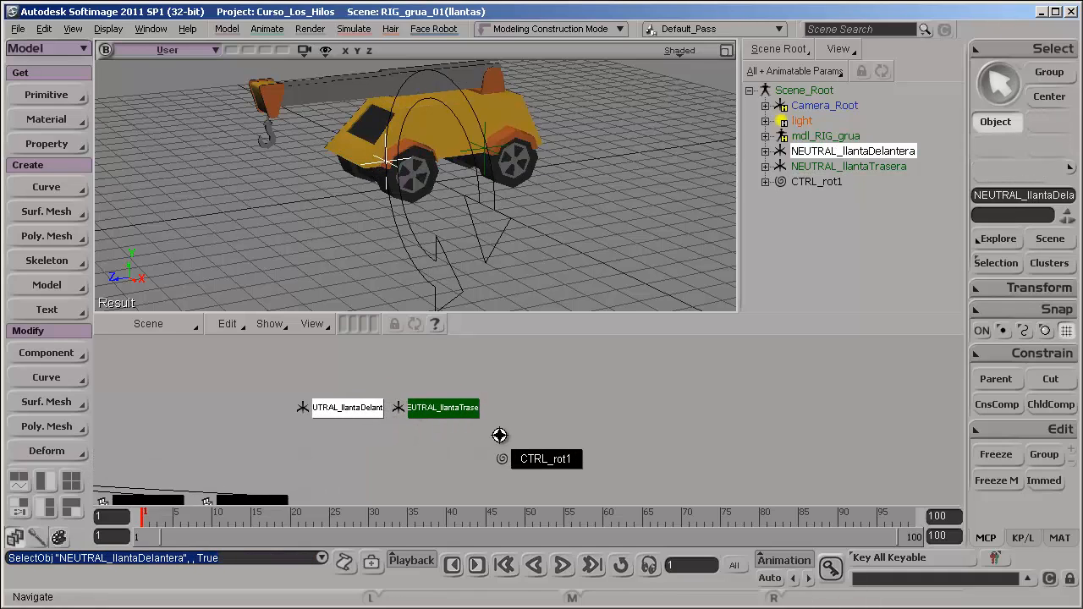
pyautogui.click(604, 440)
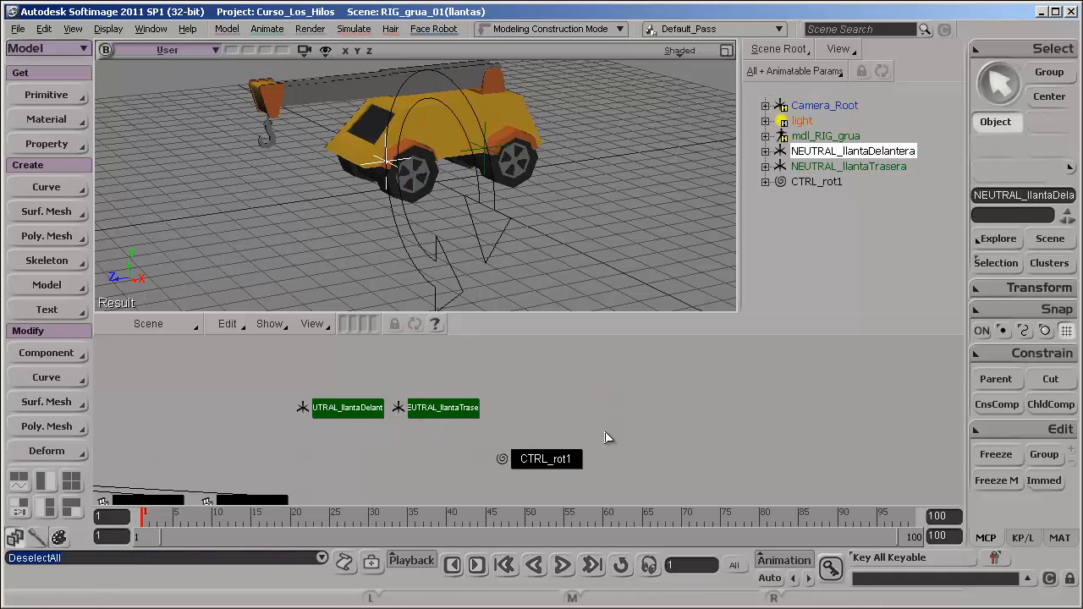
pyautogui.click(566, 468)
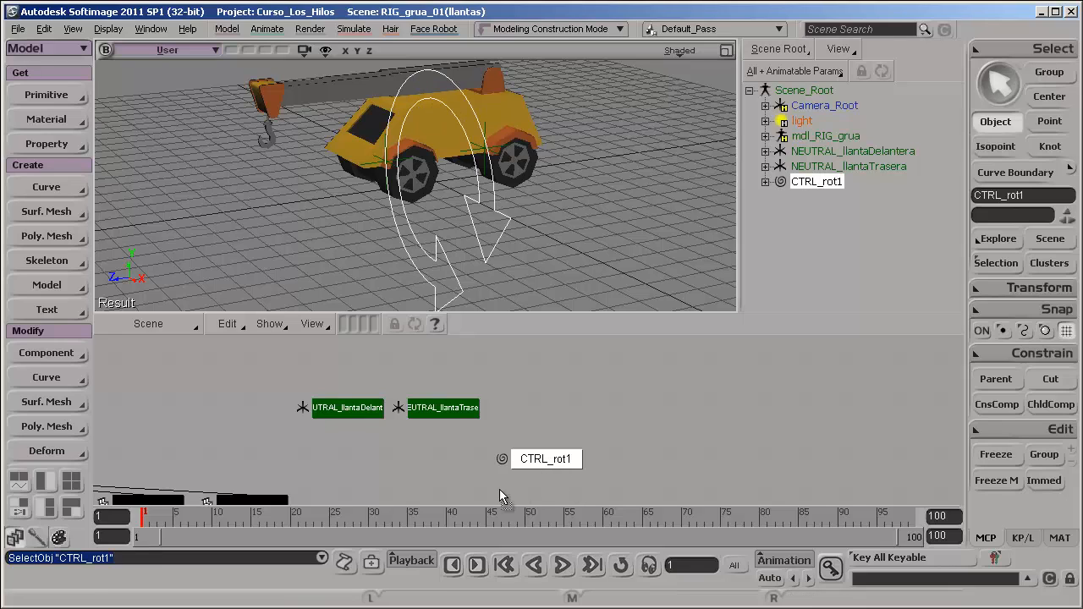
pyautogui.press('/')
pyautogui.click(344, 410)
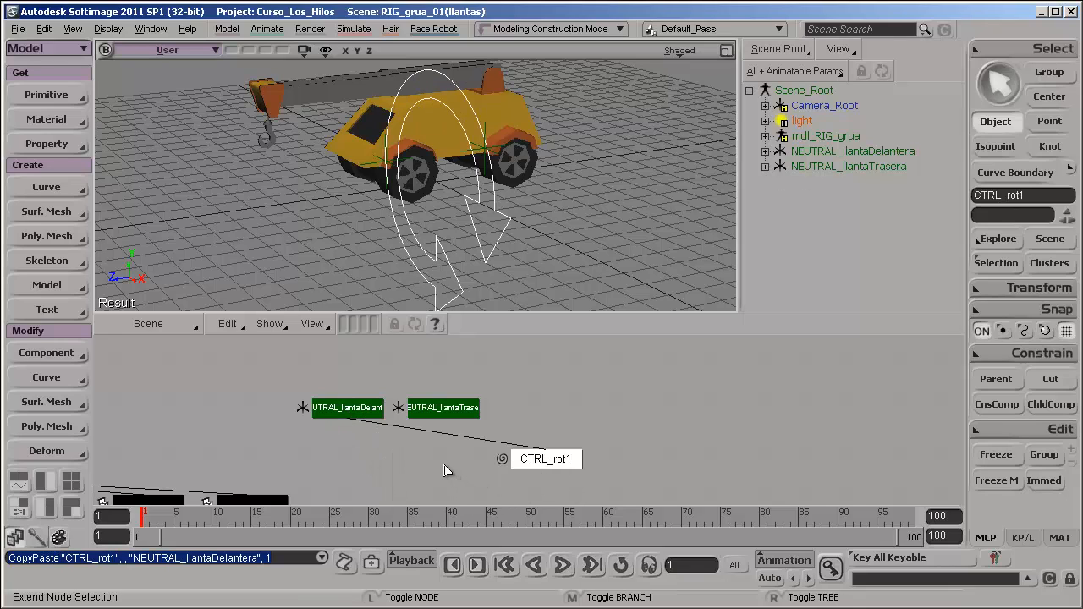
# Rearrange the schematic nodes so CTRL_rot1 sits directly below its parent null.
pyautogui.hotkey('ctrl', 'r')
pyautogui.click(461, 455)
pyautogui.press('s')
pyautogui.moveTo(443, 446); pyautogui.dragTo(512, 437)
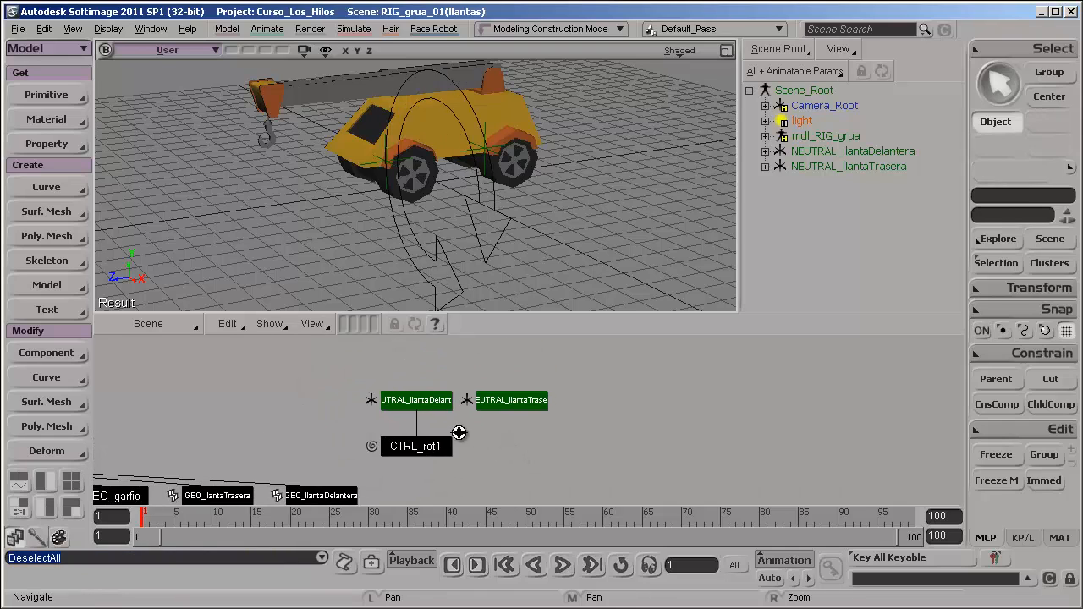
pyautogui.moveTo(459, 433); pyautogui.dragTo(477, 457, button='middle')
pyautogui.moveTo(496, 443); pyautogui.dragTo(438, 491)
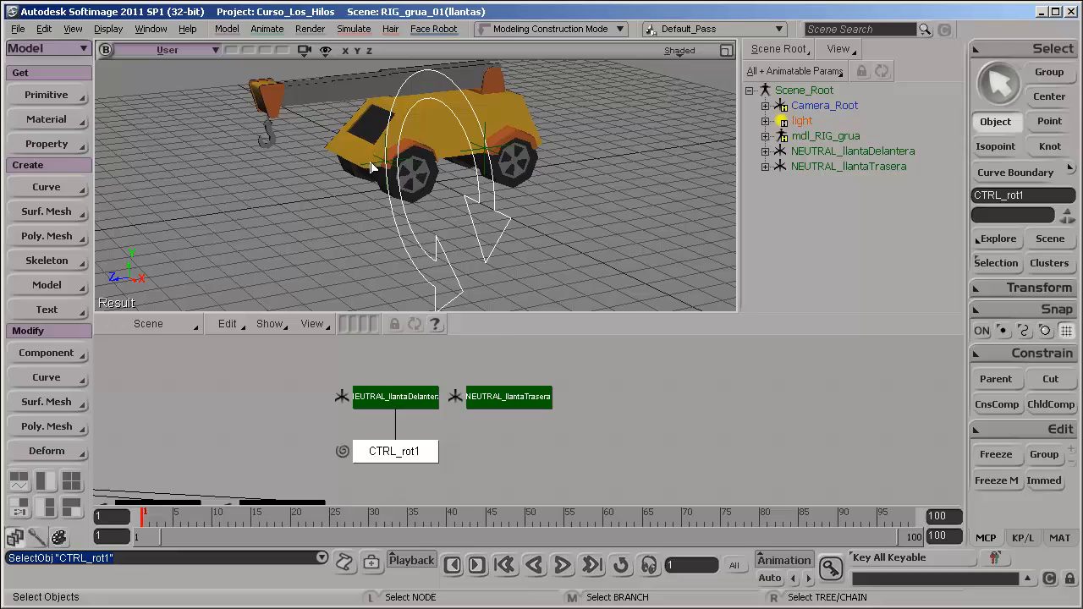
# Select the front wheel null on the crane to check its hierarchy with CTRL_rot1, and clear the selection.
pyautogui.click(378, 163)
pyautogui.click(381, 165)
pyautogui.press('s')
pyautogui.moveTo(381, 165); pyautogui.dragTo(394, 309)
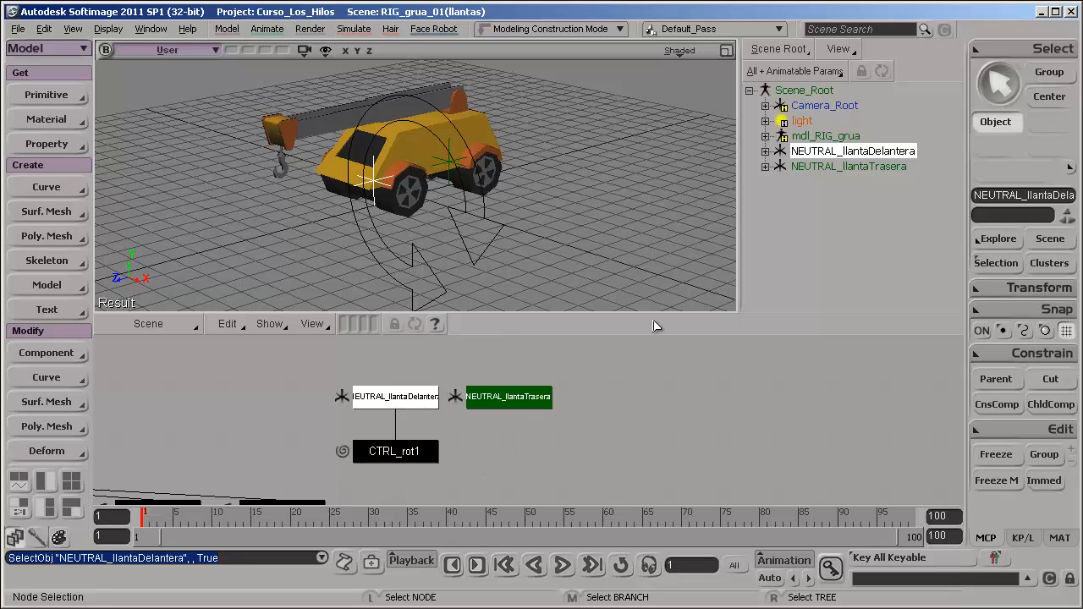
pyautogui.click(492, 468)
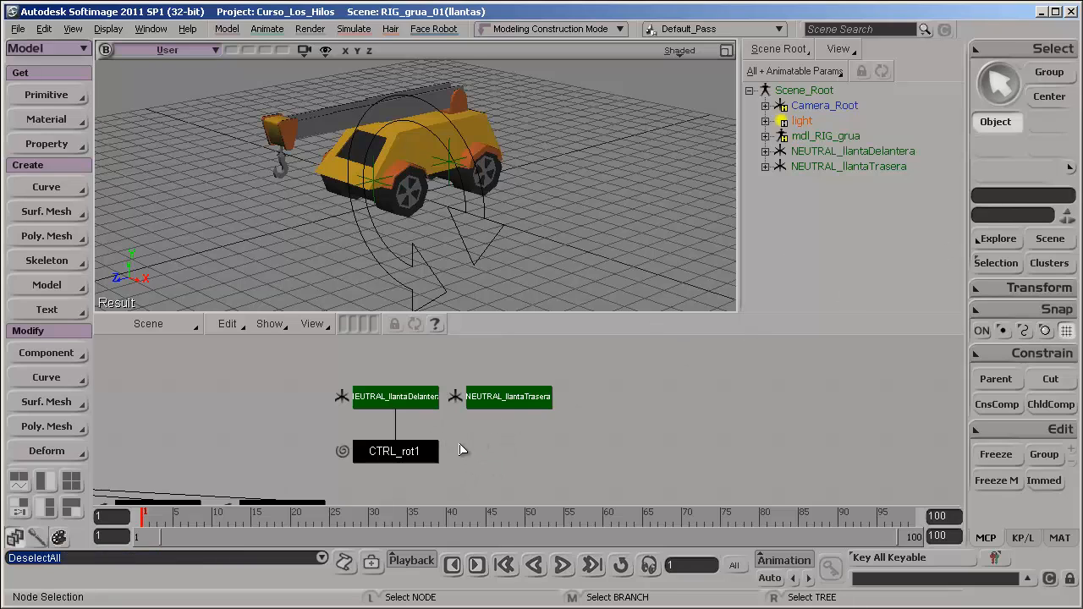
# Select the CTRL_rot1 curve in the schematic and expand its transform values.
pyautogui.moveTo(460, 449); pyautogui.dragTo(440, 482)
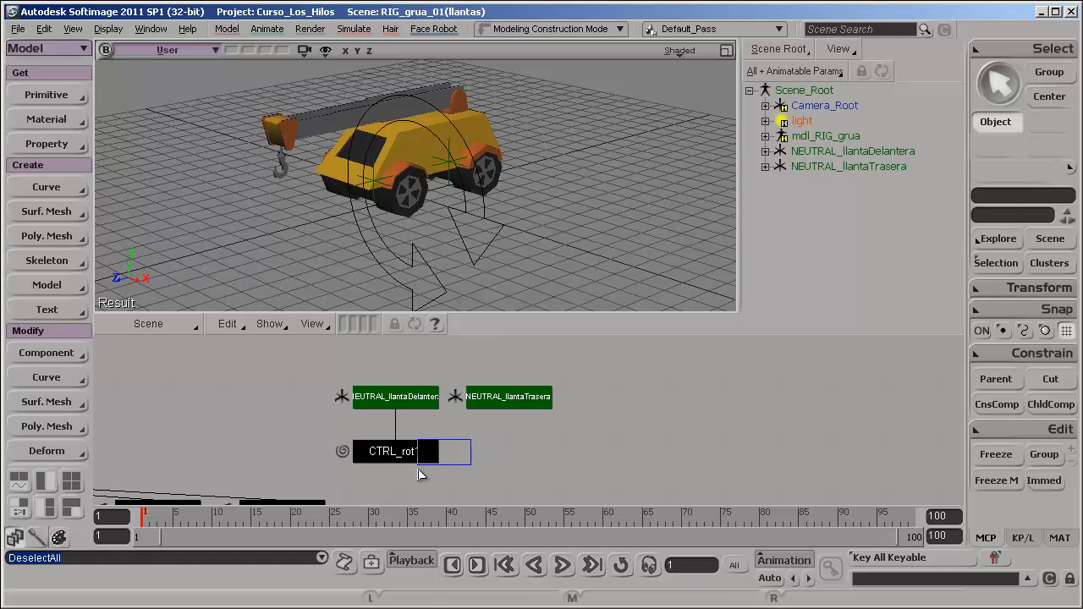
pyautogui.moveTo(418, 472); pyautogui.dragTo(420, 471)
pyautogui.click(1004, 288)
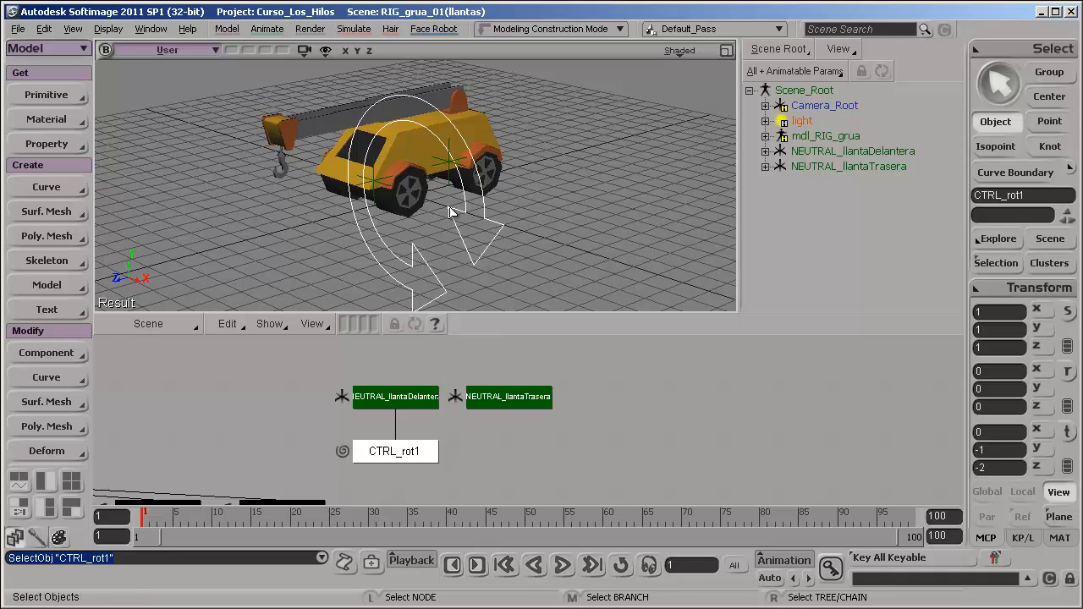
pyautogui.moveTo(356, 185); pyautogui.dragTo(375, 181)
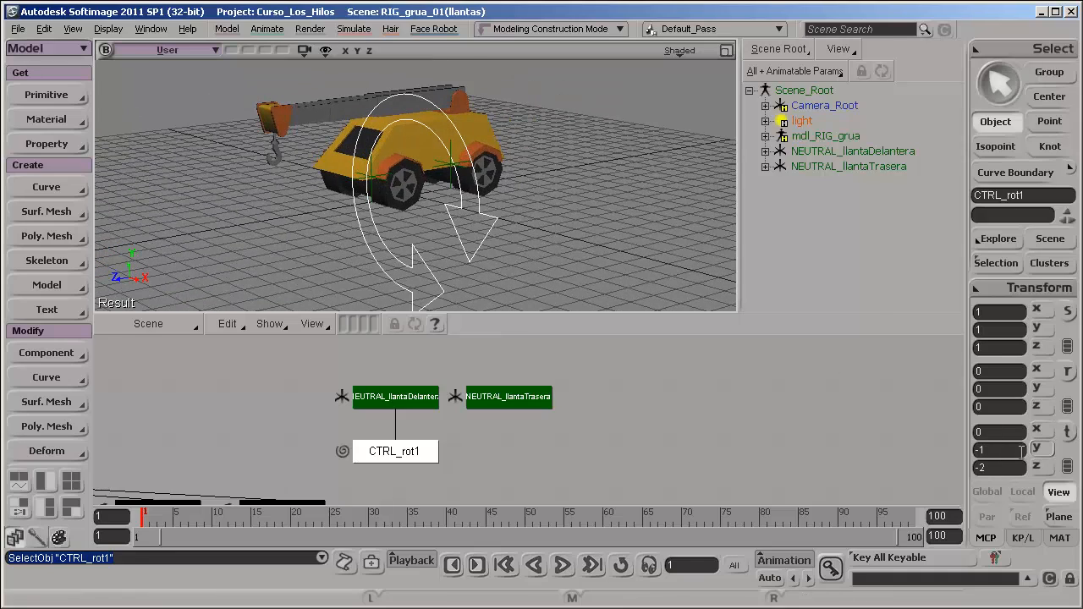
# Select the NEUTRAL_llantaDelantera null at the front wheel to compare its transforms with CTRL_rot1's, and reselect CTRL_rot1.
pyautogui.press('s')
pyautogui.moveTo(407, 208); pyautogui.dragTo(377, 232, button='right')
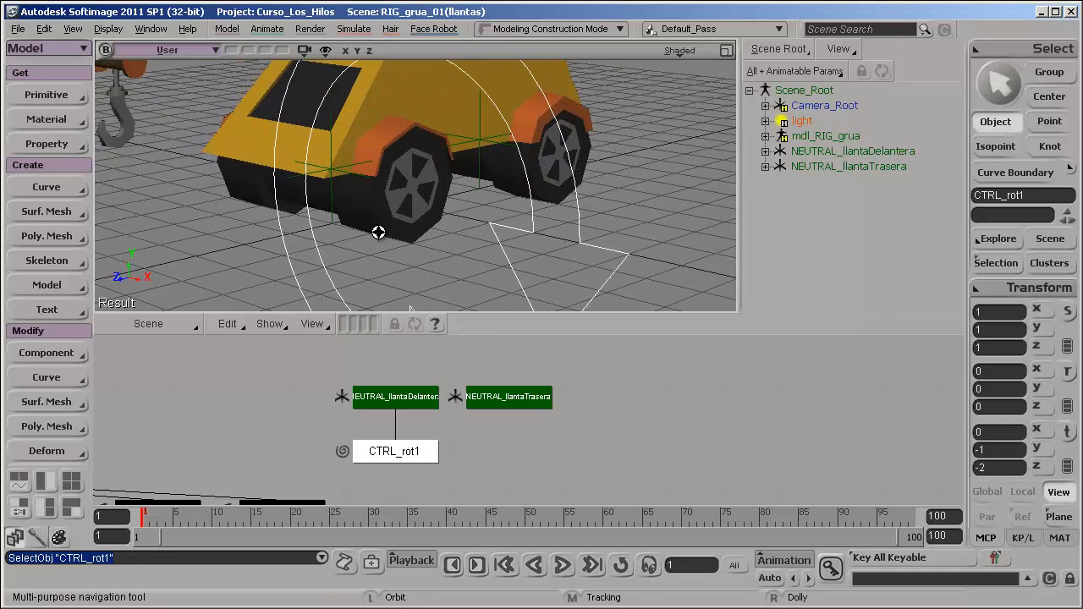
pyautogui.moveTo(349, 188); pyautogui.dragTo(310, 170)
pyautogui.click(308, 174)
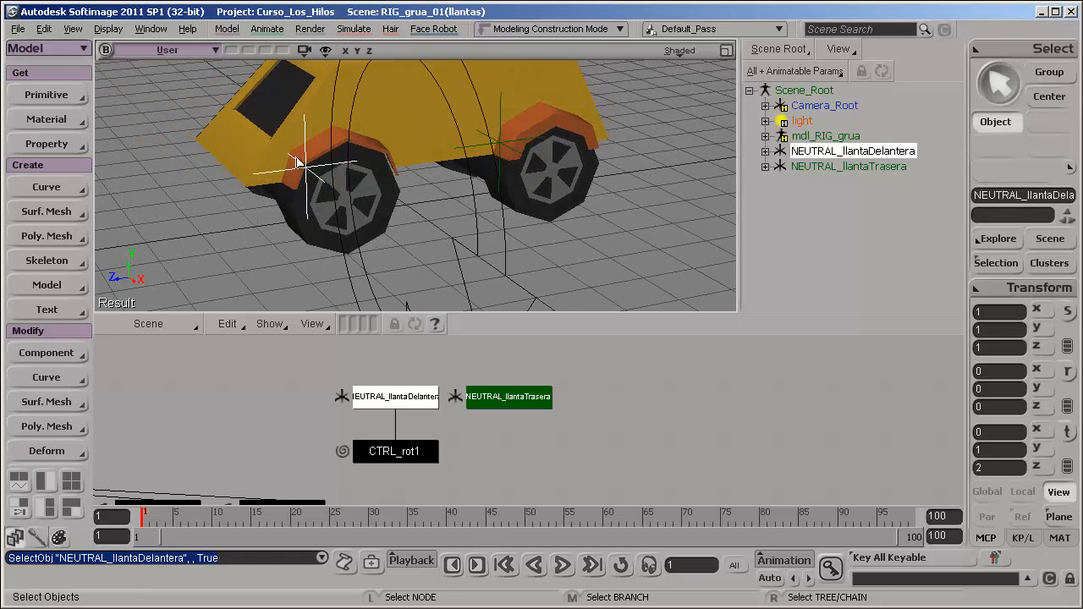
pyautogui.press('s')
pyautogui.moveTo(308, 174); pyautogui.dragTo(602, 258, button='middle')
pyautogui.moveTo(479, 268); pyautogui.dragTo(477, 271)
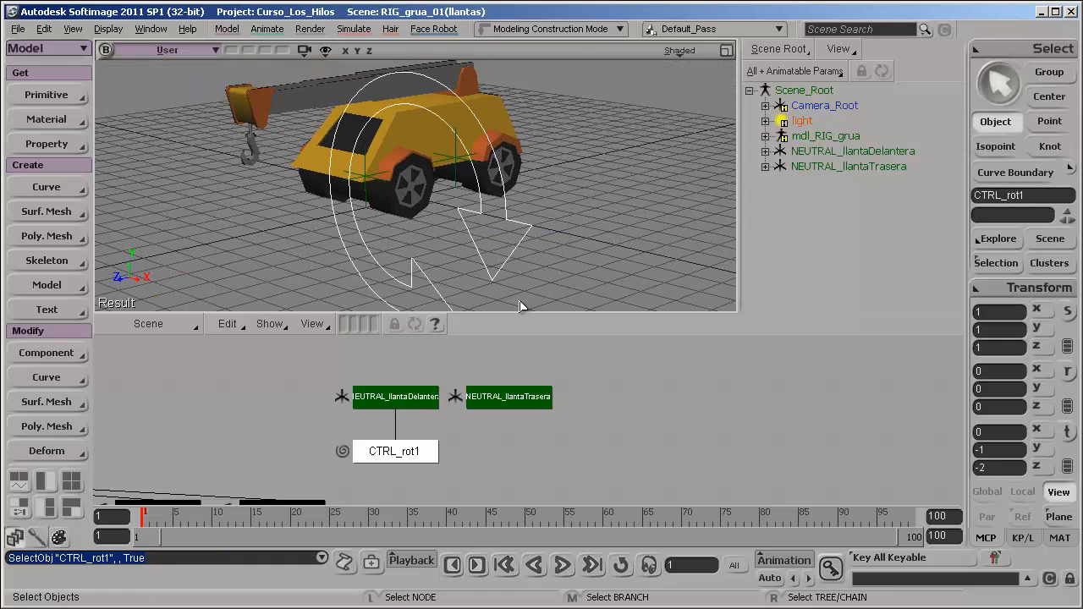
# Set CTRL_rot1's local Y and Z translation to 0 and clear the selection.
pyautogui.press('s')
pyautogui.moveTo(500, 206); pyautogui.dragTo(532, 181)
pyautogui.moveTo(533, 181); pyautogui.dragTo(790, 315, button='right')
pyautogui.press('s')
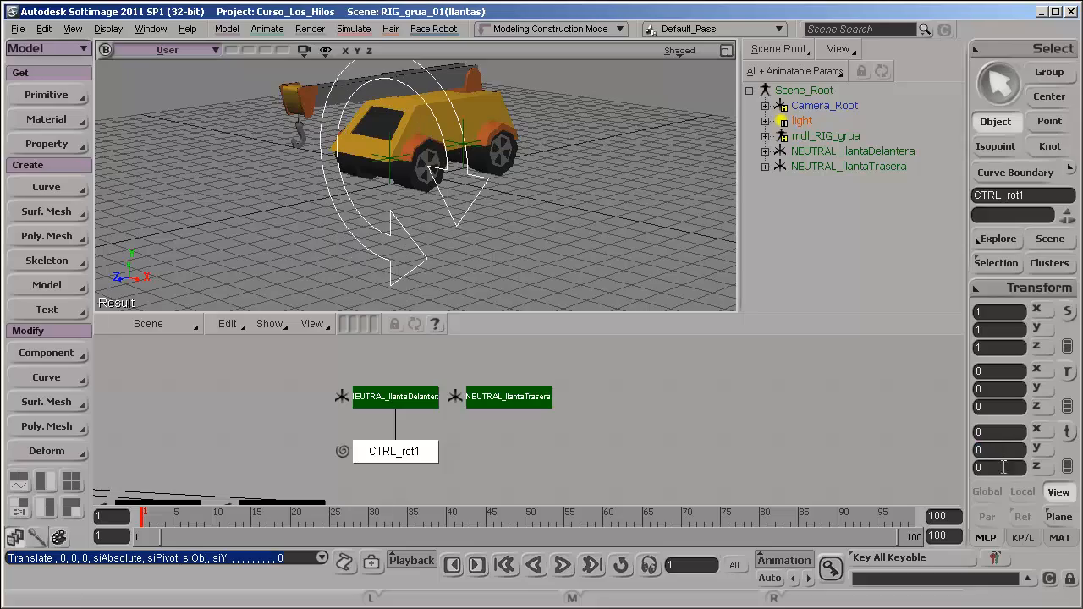
pyautogui.click(501, 240)
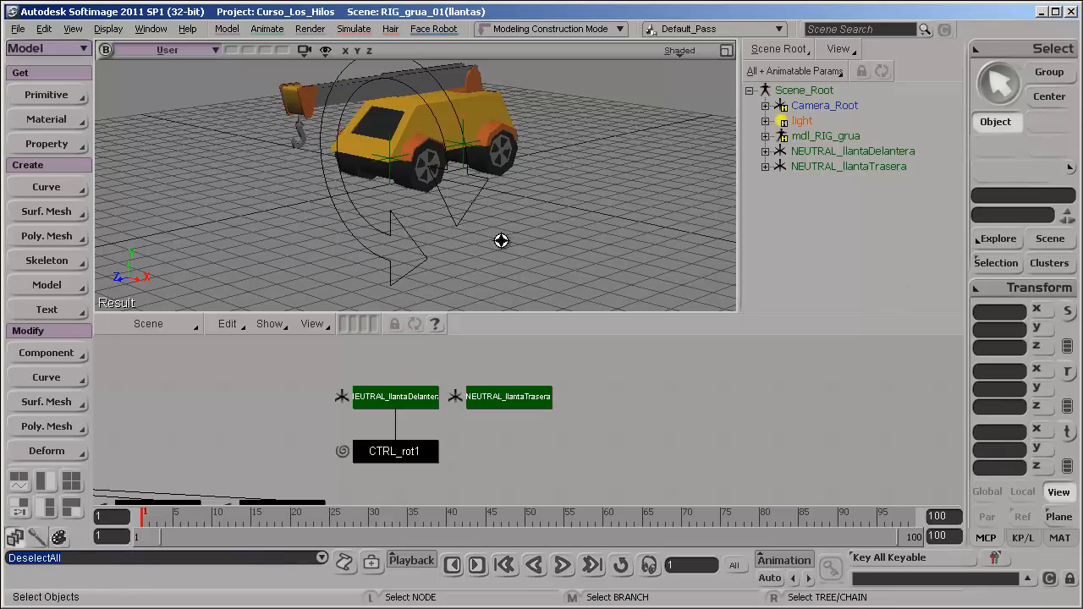
# Select CTRL_rot1 on the crane and examine how the curve sits relative to the front wheel null.
pyautogui.press('s')
pyautogui.moveTo(500, 240)
pyautogui.mouseDown()
pyautogui.moveTo(508, 253)
pyautogui.moveTo(447, 220)
pyautogui.moveTo(499, 246)
pyautogui.moveTo(513, 232)
pyautogui.moveTo(483, 244)
pyautogui.moveTo(515, 252)
pyautogui.moveTo(439, 212)
pyautogui.moveTo(479, 244)
pyautogui.moveTo(459, 203)
pyautogui.moveTo(579, 257)
pyautogui.moveTo(443, 244)
pyautogui.moveTo(508, 223)
pyautogui.moveTo(522, 239)
pyautogui.moveTo(510, 252)
pyautogui.mouseUp()
pyautogui.click(460, 203)
pyautogui.press('space')
pyautogui.click(522, 239)
pyautogui.press('s')
pyautogui.press('space')
pyautogui.click(477, 252)
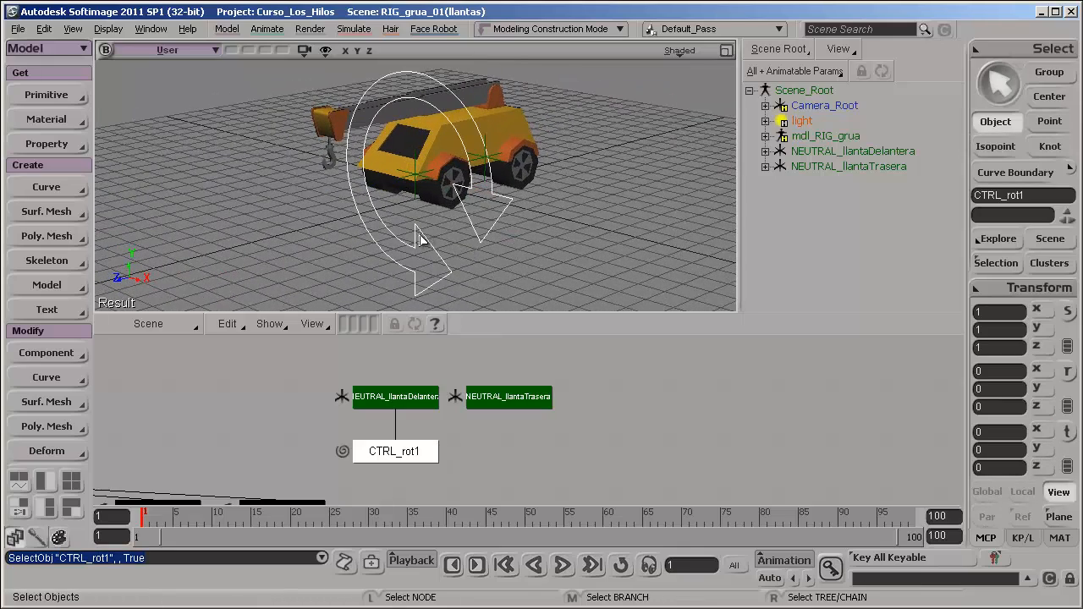
pyautogui.click(516, 241)
pyautogui.click(489, 234)
# Show the translate manipulator on CTRL_rot1 to check where its center lies, and return to object selection.
pyautogui.press('s')
pyautogui.moveTo(489, 240); pyautogui.dragTo(466, 233)
pyautogui.press('v')
pyautogui.press('s')
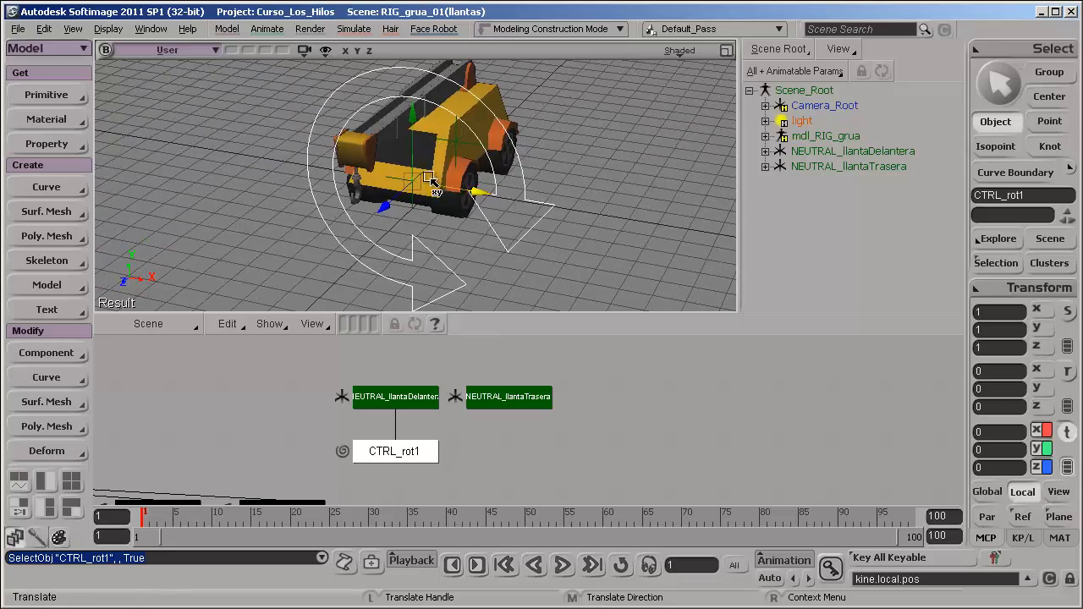
pyautogui.press('space')
pyautogui.moveTo(427, 182); pyautogui.dragTo(405, 173)
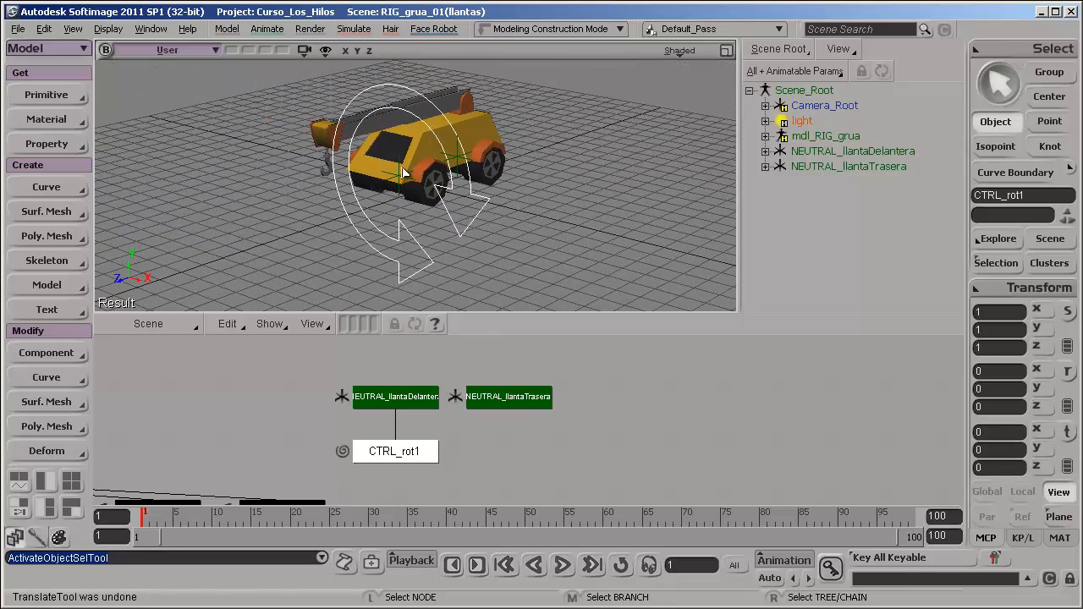
# Try moving the whole CTRL_rot1 object along its local X axis to about 3.17.
pyautogui.press('t')
pyautogui.moveTo(550, 62); pyautogui.dragTo(292, 182)
pyautogui.press('space')
pyautogui.moveTo(561, 224); pyautogui.dragTo(479, 240)
pyautogui.press('s')
pyautogui.moveTo(490, 191); pyautogui.dragTo(537, 198)
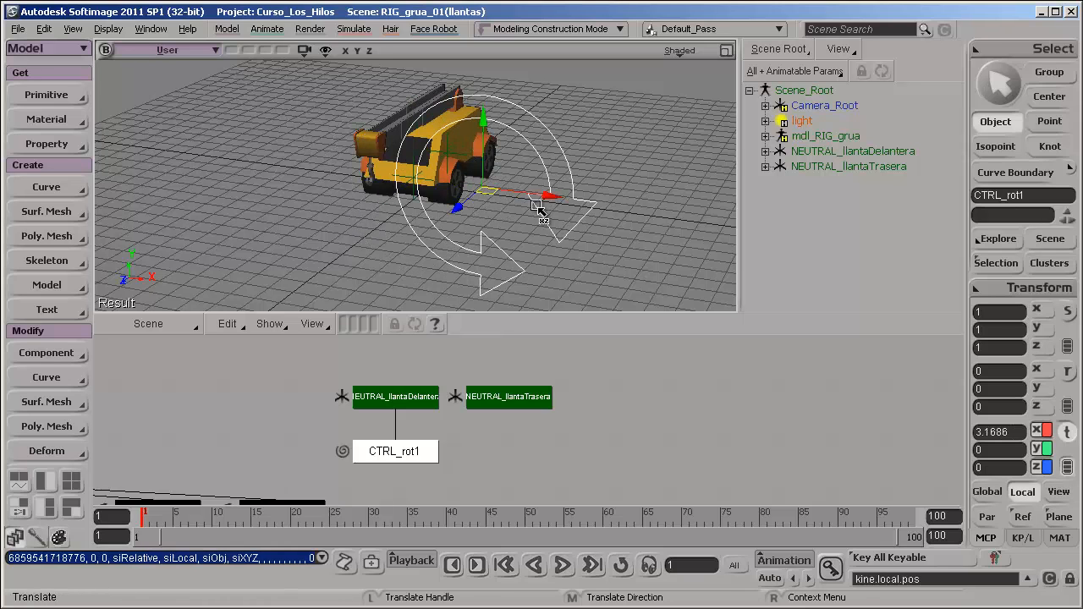
pyautogui.press('space')
pyautogui.click(629, 150)
pyautogui.click(536, 186)
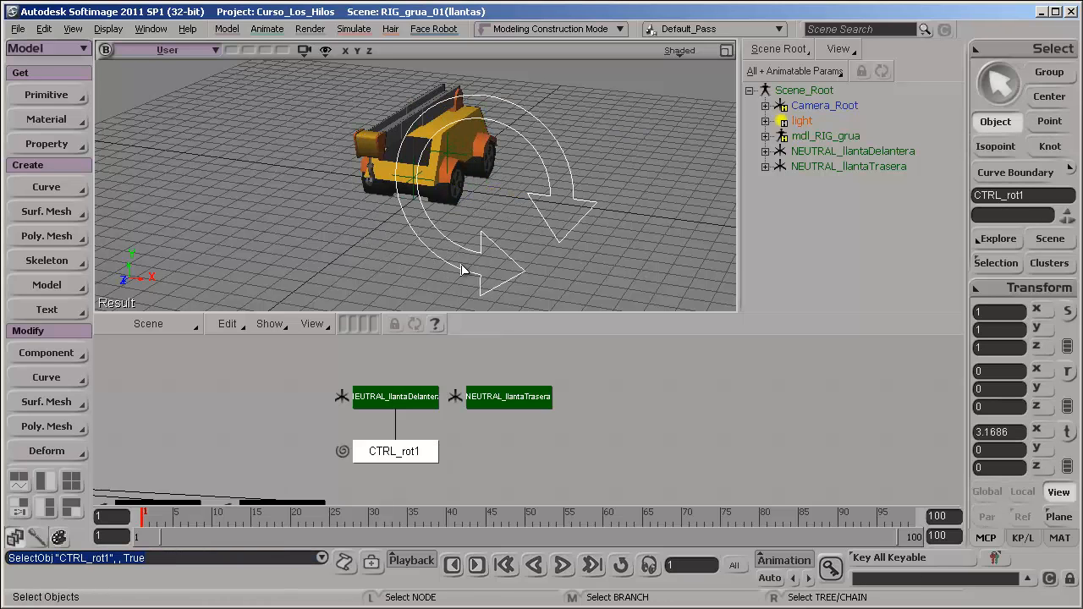
# Undo the X translation of the CTRL_rot1 object.
pyautogui.press('v')
pyautogui.press('s')
pyautogui.moveTo(523, 242)
pyautogui.mouseDown()
pyautogui.moveTo(533, 227)
pyautogui.moveTo(564, 234)
pyautogui.moveTo(518, 236)
pyautogui.mouseUp()
pyautogui.press('s')
pyautogui.hotkey('ctrl', 'z')
pyautogui.hotkey('ctrl', 'z')
pyautogui.hotkey('ctrl', 'z')
pyautogui.hotkey('ctrl', 'z')
pyautogui.hotkey('ctrl', 'z')
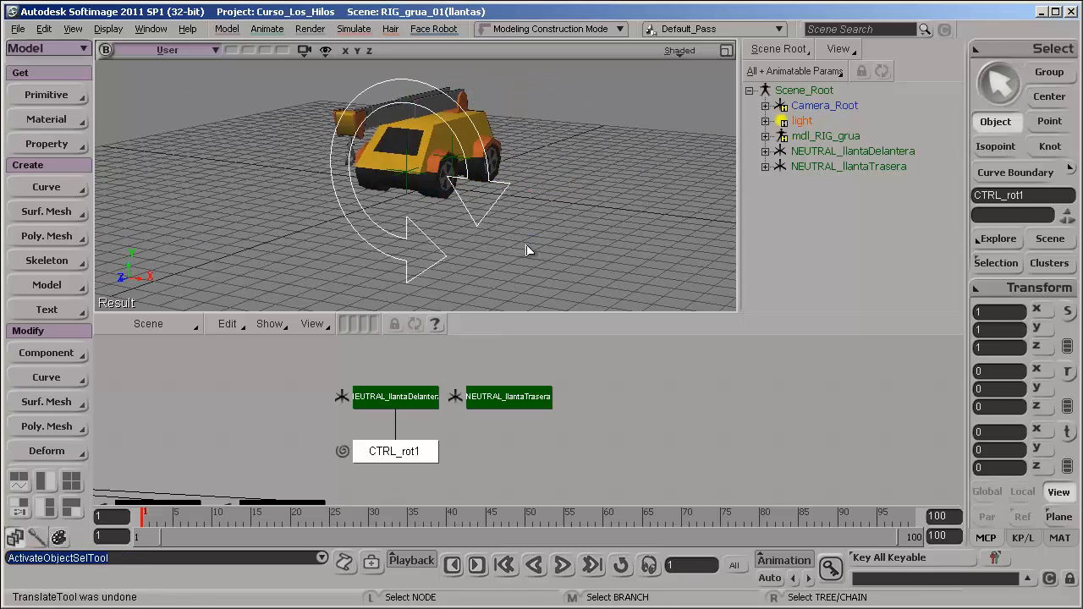
# Try moving all points of the CTRL_rot1 curve along X to about 8.3, away from the crane.
pyautogui.press('t')
pyautogui.press('s')
pyautogui.moveTo(280, 85); pyautogui.dragTo(279, 106, button='right')
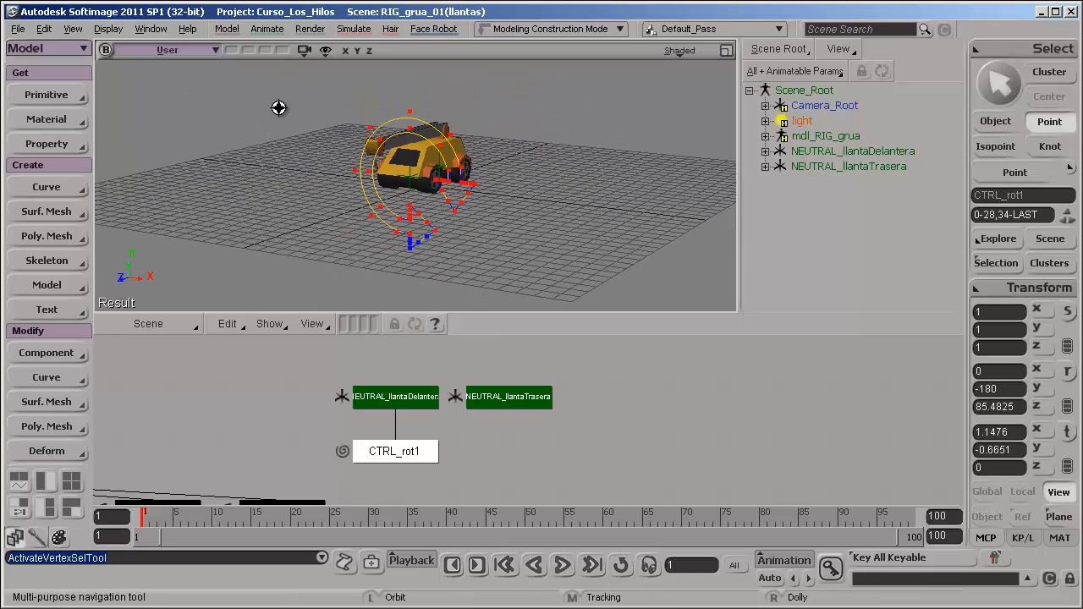
pyautogui.moveTo(308, 97); pyautogui.dragTo(558, 269)
pyautogui.press('s')
pyautogui.moveTo(405, 204); pyautogui.dragTo(609, 203)
pyautogui.press('v')
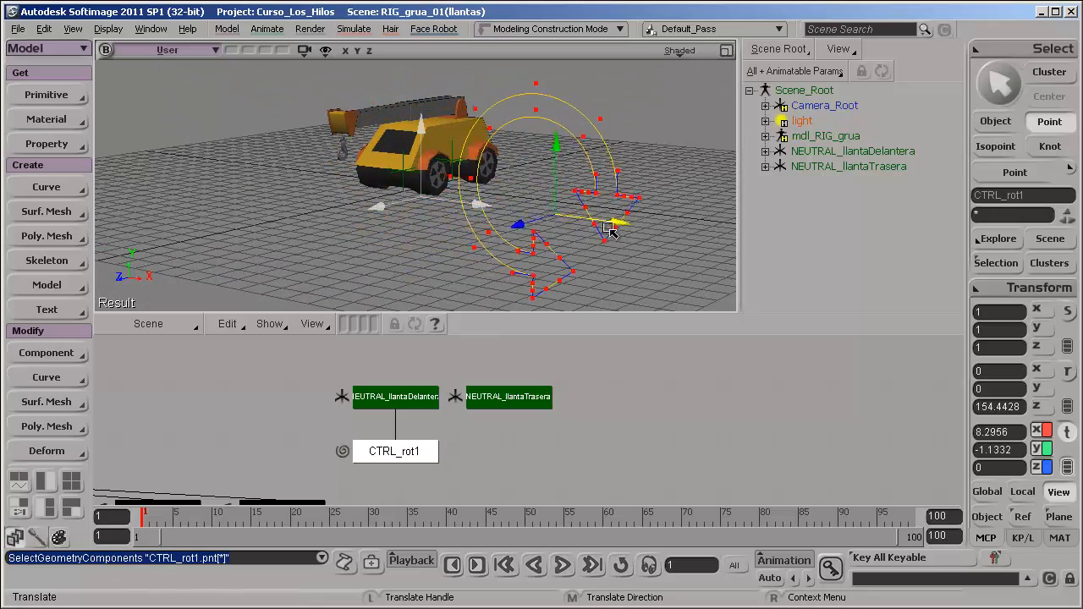
# Select CTRL_rot1 as an object and compare its center and transforms with the offset points.
pyautogui.press('space')
pyautogui.press('v')
pyautogui.press('s')
pyautogui.moveTo(476, 227); pyautogui.dragTo(458, 212)
pyautogui.press('s')
pyautogui.press('space')
pyautogui.press('s')
pyautogui.moveTo(519, 249); pyautogui.dragTo(615, 188)
pyautogui.moveTo(538, 232); pyautogui.dragTo(457, 174)
pyautogui.press('space')
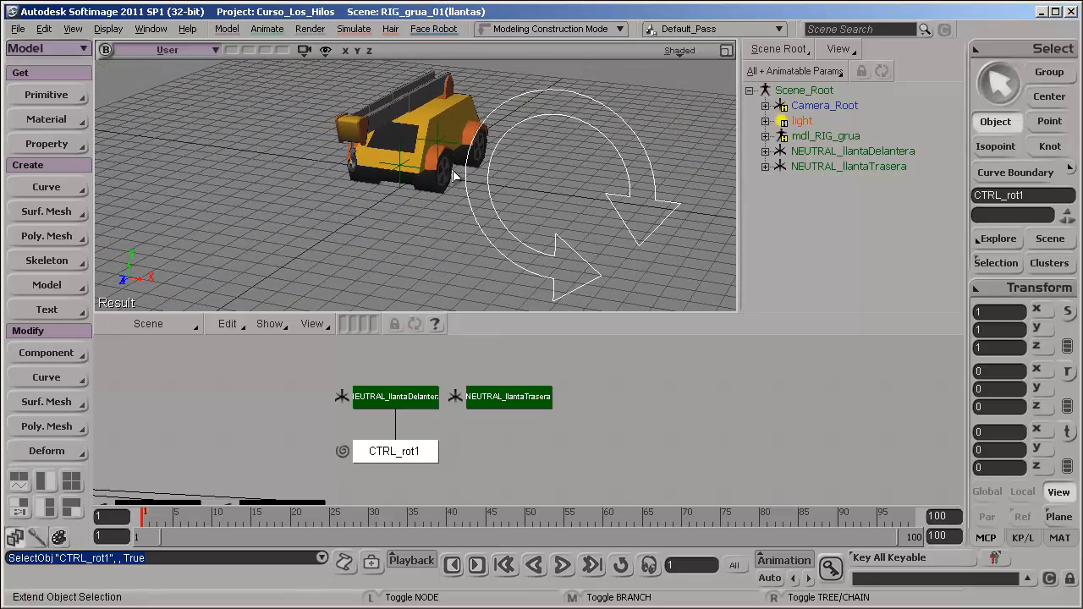
# Undo the last move of CTRL_rot1's points and clear the selection.
pyautogui.hotkey('ctrl', 'z')
pyautogui.hotkey('ctrl', 'z')
pyautogui.hotkey('ctrl', 'z')
pyautogui.hotkey('ctrl', 'z')
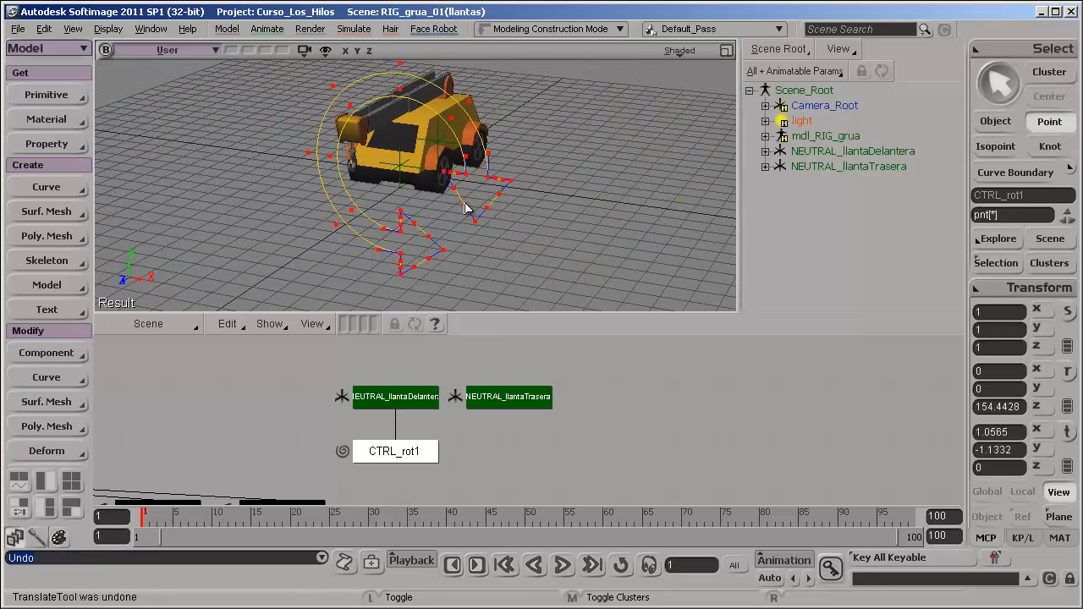
pyautogui.press('space')
pyautogui.click(542, 253)
pyautogui.press('s')
pyautogui.moveTo(542, 253)
pyautogui.mouseDown()
pyautogui.moveTo(513, 244)
pyautogui.moveTo(532, 251)
pyautogui.mouseUp()
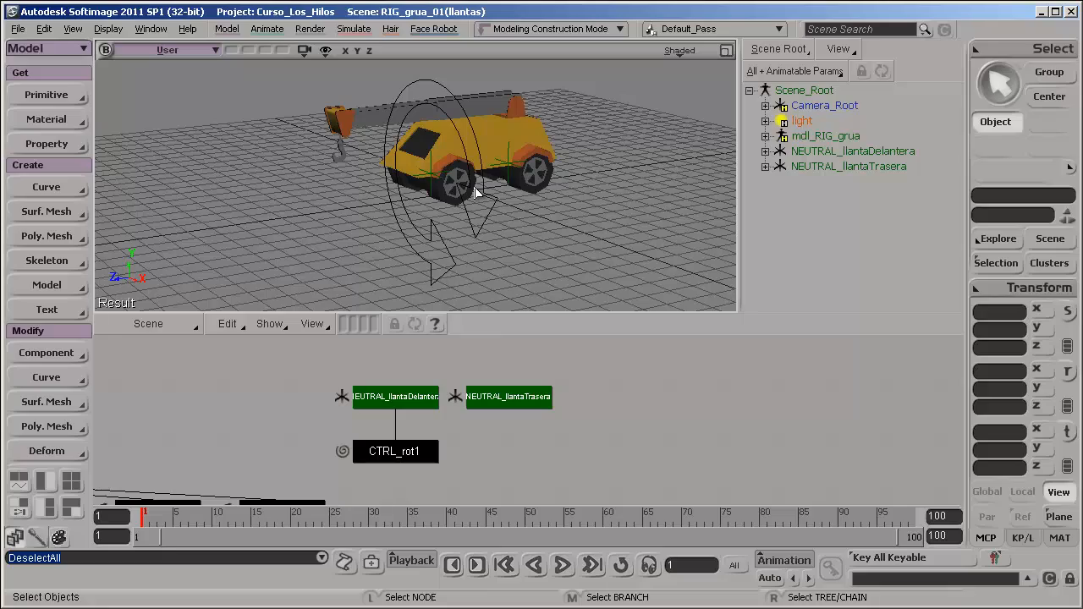
# Select CTRL_rot1 and examine its arrow's orientation relative to the crane's wheels from several sides.
pyautogui.keyDown('alt'); pyautogui.moveTo(475, 255); pyautogui.dragTo(442, 212); pyautogui.keyUp('alt')
pyautogui.scroll(2, 546, 260)
pyautogui.click(508, 263)
pyautogui.scroll(-2, 508, 267)
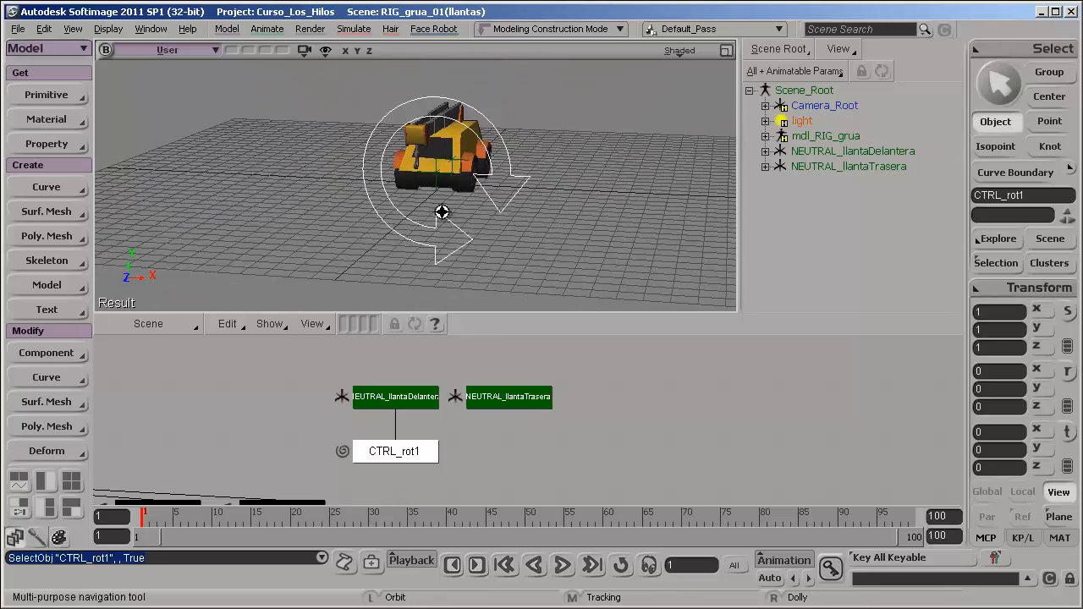
pyautogui.moveTo(356, 216); pyautogui.dragTo(558, 236)
pyautogui.moveTo(493, 193); pyautogui.dragTo(466, 204)
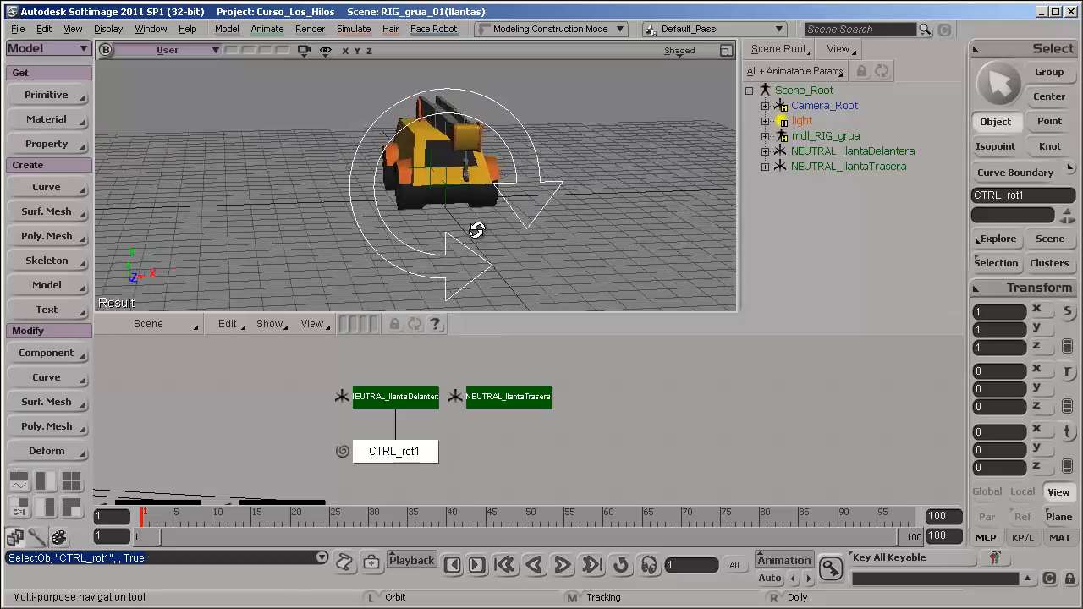
pyautogui.moveTo(334, 225); pyautogui.dragTo(503, 235)
pyautogui.moveTo(401, 182); pyautogui.dragTo(444, 239)
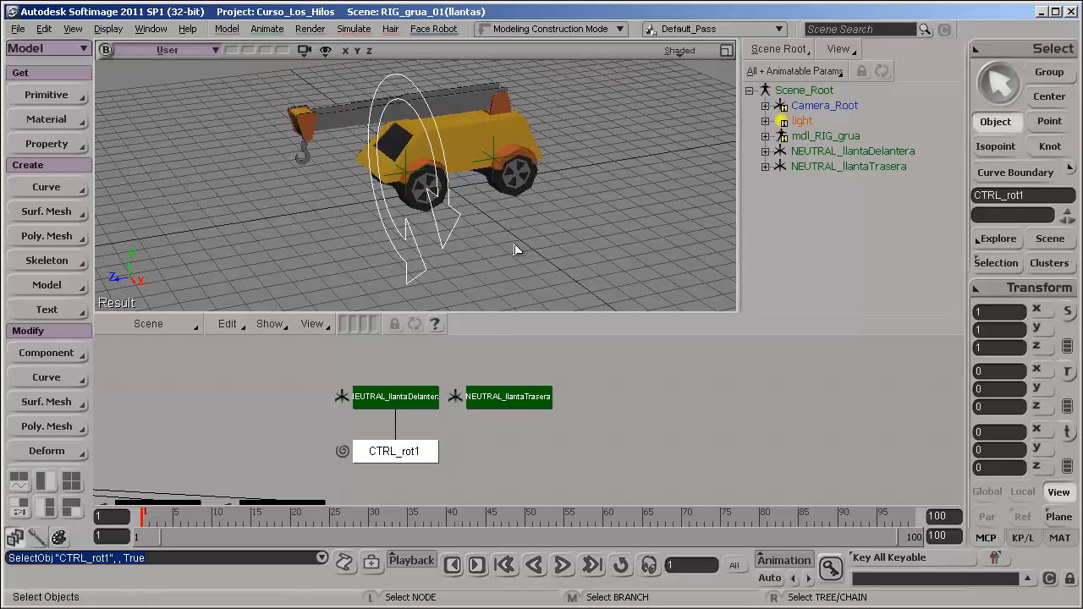
# Check CTRL_rot1's points around the front wheel null, and return to selecting the curve as an object.
pyautogui.press('t')
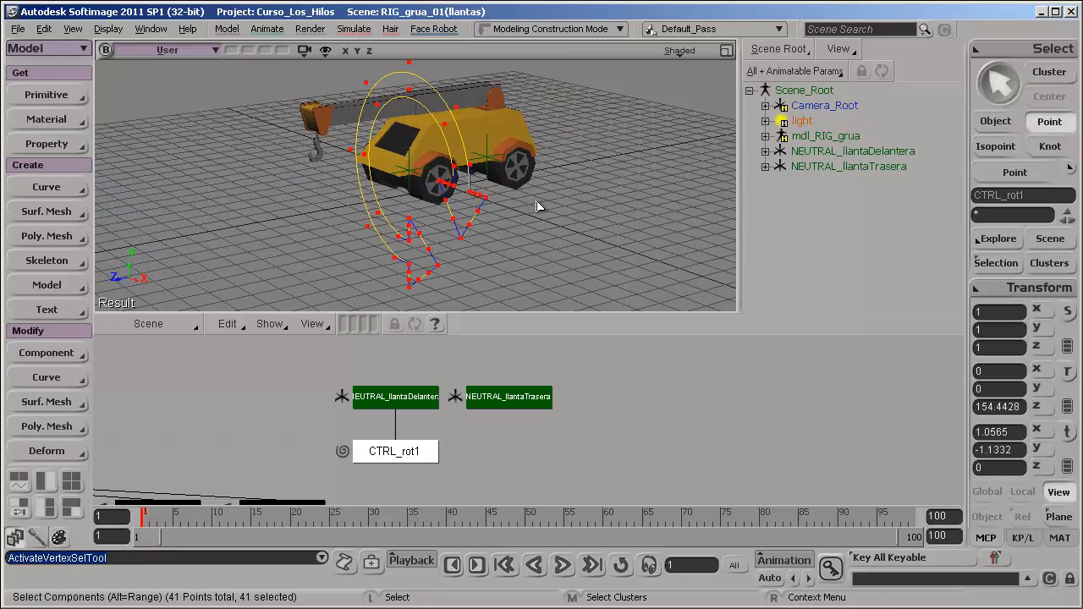
pyautogui.press('s')
pyautogui.moveTo(443, 202); pyautogui.dragTo(496, 135)
pyautogui.press('s')
pyautogui.moveTo(729, 187); pyautogui.dragTo(421, 182)
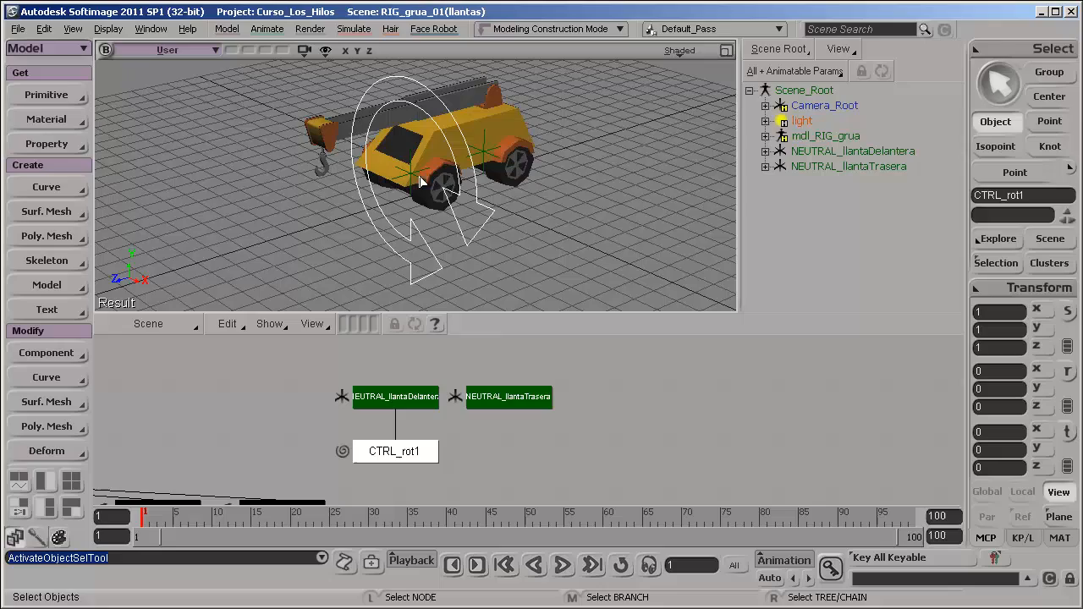
pyautogui.press('s')
pyautogui.moveTo(498, 235); pyautogui.dragTo(412, 193)
pyautogui.click(513, 220)
pyautogui.click(499, 211)
pyautogui.press('s')
# Rotate all points of CTRL_rot1 about 90 degrees around the Y axis so the arrow lies parallel to the wheels.
pyautogui.press('t')
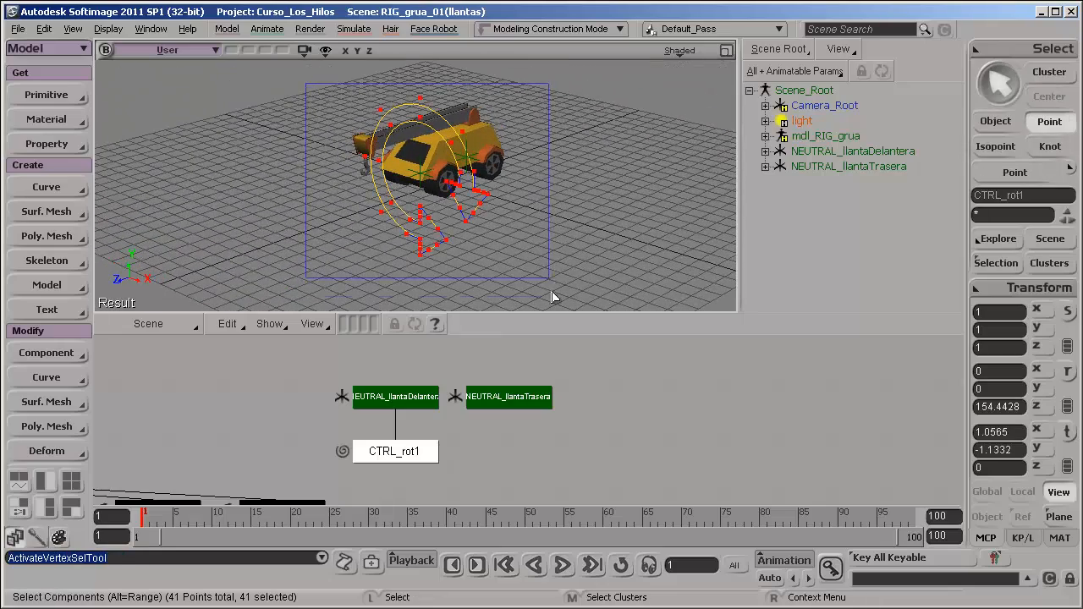
pyautogui.press('s')
pyautogui.moveTo(483, 235); pyautogui.dragTo(429, 210)
pyautogui.press('c')
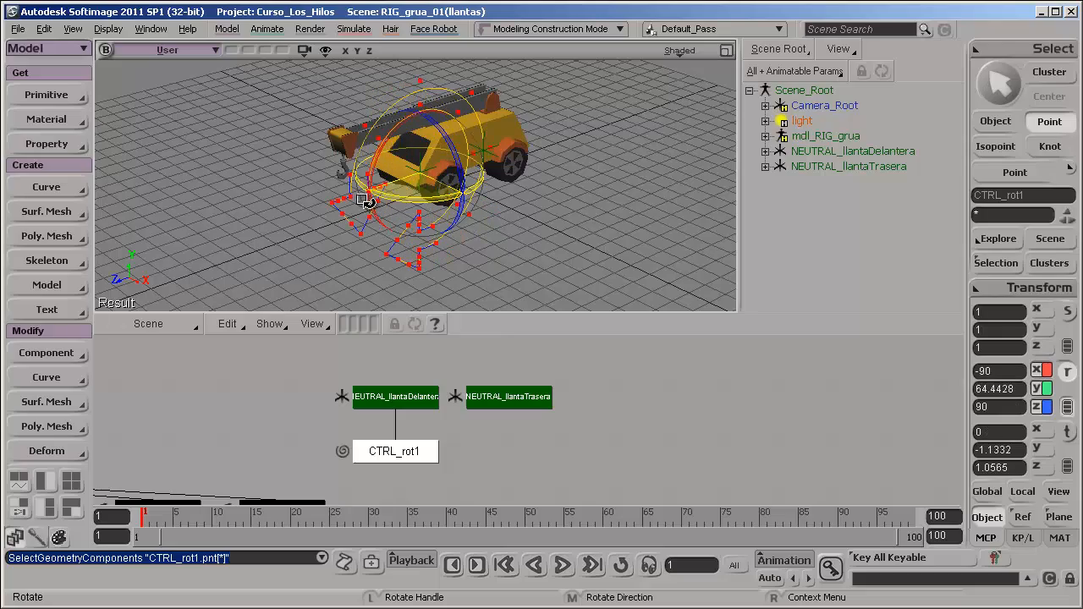
pyautogui.moveTo(367, 202)
pyautogui.mouseDown()
pyautogui.moveTo(459, 211)
pyautogui.moveTo(372, 217)
pyautogui.mouseUp()
pyautogui.press('s')
pyautogui.press('space')
# Scale all points of CTRL_rot1 down uniformly to about 0.24, roughly the size of the front wheel.
pyautogui.press('s')
pyautogui.moveTo(472, 232); pyautogui.dragTo(407, 223)
pyautogui.press('t')
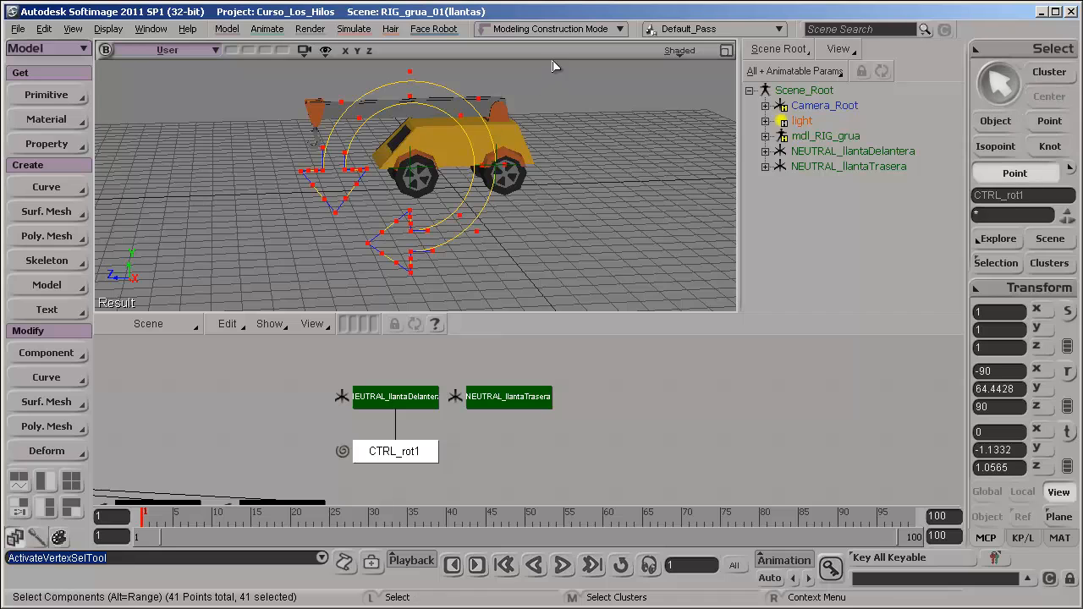
pyautogui.moveTo(348, 173); pyautogui.dragTo(279, 299)
pyautogui.press('x')
pyautogui.press('s')
pyautogui.moveTo(350, 223); pyautogui.dragTo(362, 206)
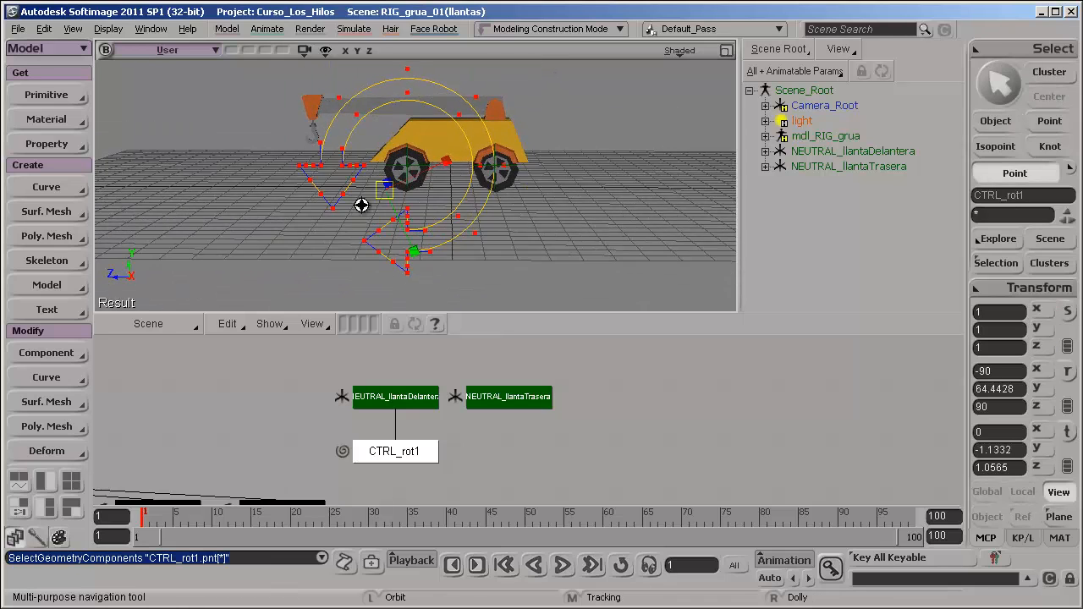
pyautogui.moveTo(362, 206); pyautogui.dragTo(383, 205, button='right')
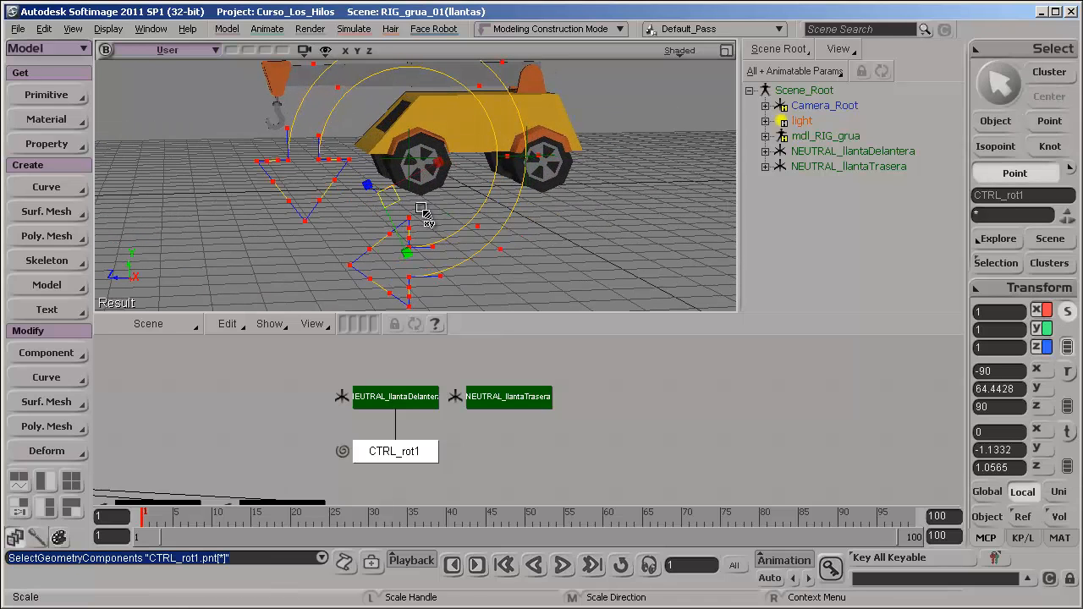
pyautogui.moveTo(454, 220); pyautogui.dragTo(403, 210)
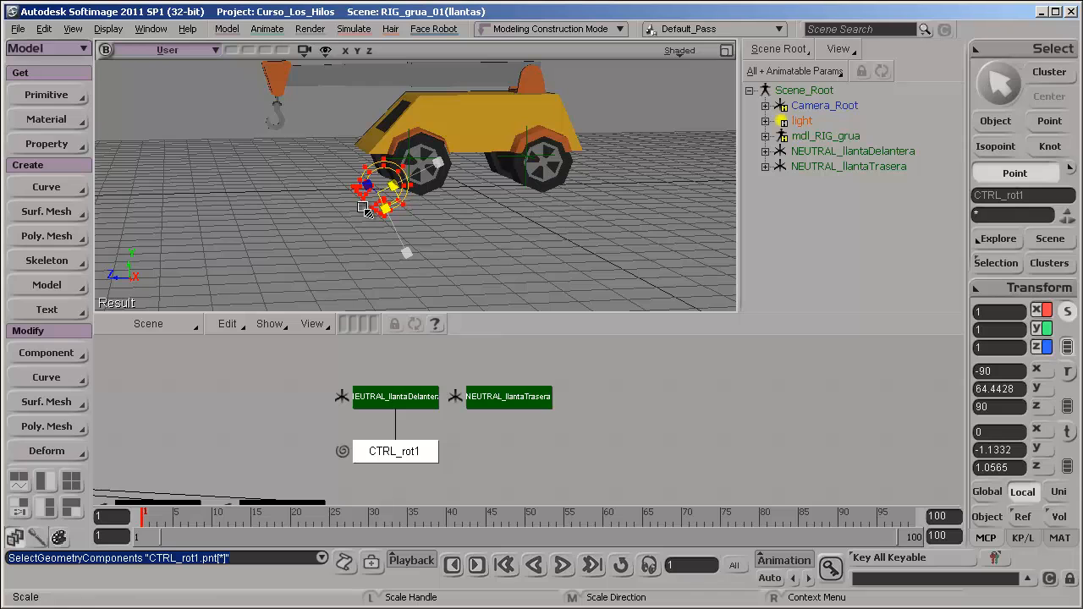
pyautogui.moveTo(368, 210); pyautogui.dragTo(373, 216)
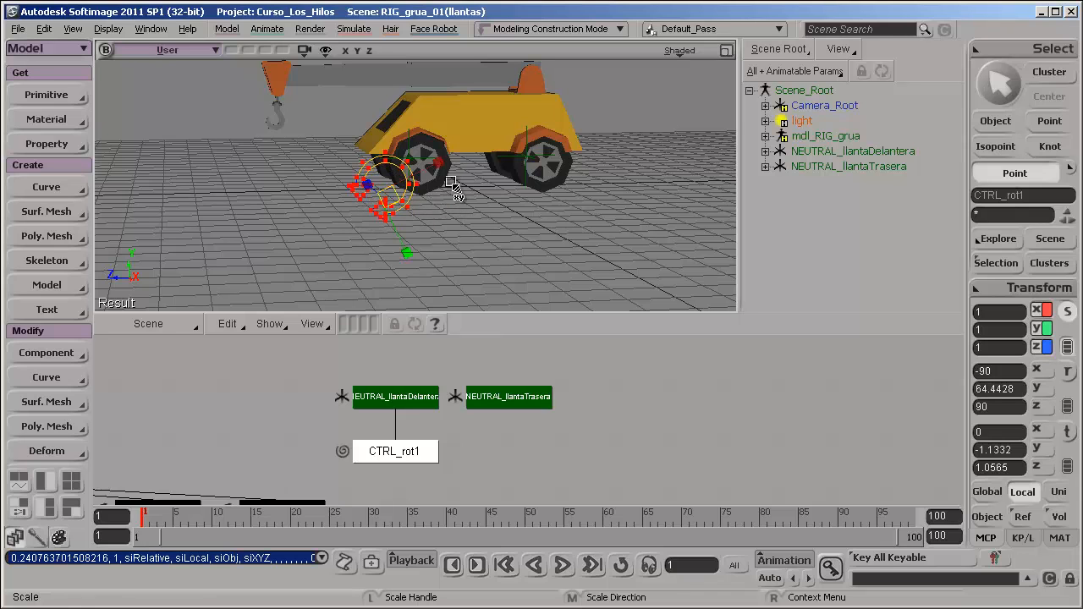
pyautogui.press('space')
# Examine the reduced CTRL_rot1 curve beside the front wheel from several angles and select it as an object.
pyautogui.press('s')
pyautogui.moveTo(412, 227); pyautogui.dragTo(394, 205)
pyautogui.press('s')
pyautogui.moveTo(394, 207); pyautogui.dragTo(425, 219)
pyautogui.press('s')
pyautogui.press('t')
pyautogui.press('space')
pyautogui.press('s')
pyautogui.press('space')
pyautogui.click(463, 253)
# Maximize the Right view and make all object types visible in it, keeping the grid on.
pyautogui.press('F12')
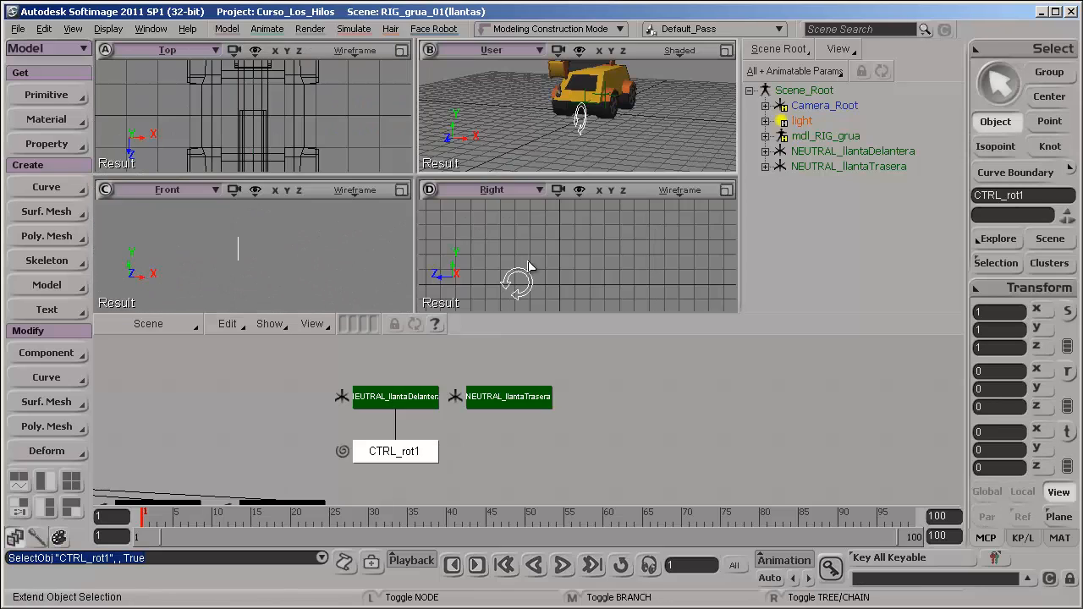
pyautogui.press('F12')
pyautogui.click(326, 51)
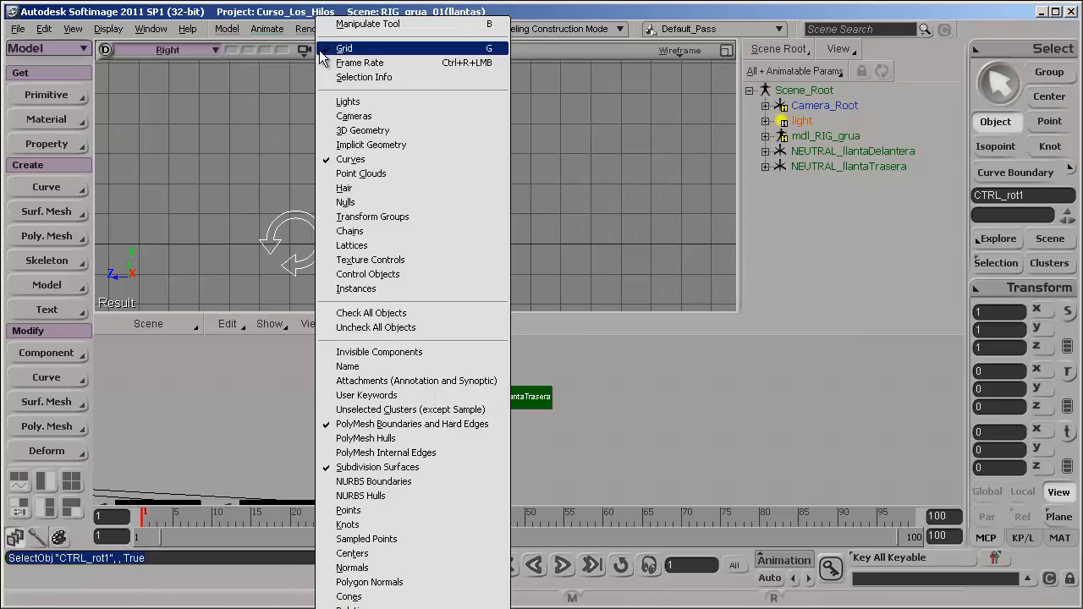
pyautogui.click(320, 48)
pyautogui.click(324, 50)
pyautogui.click(321, 49)
pyautogui.click(323, 51)
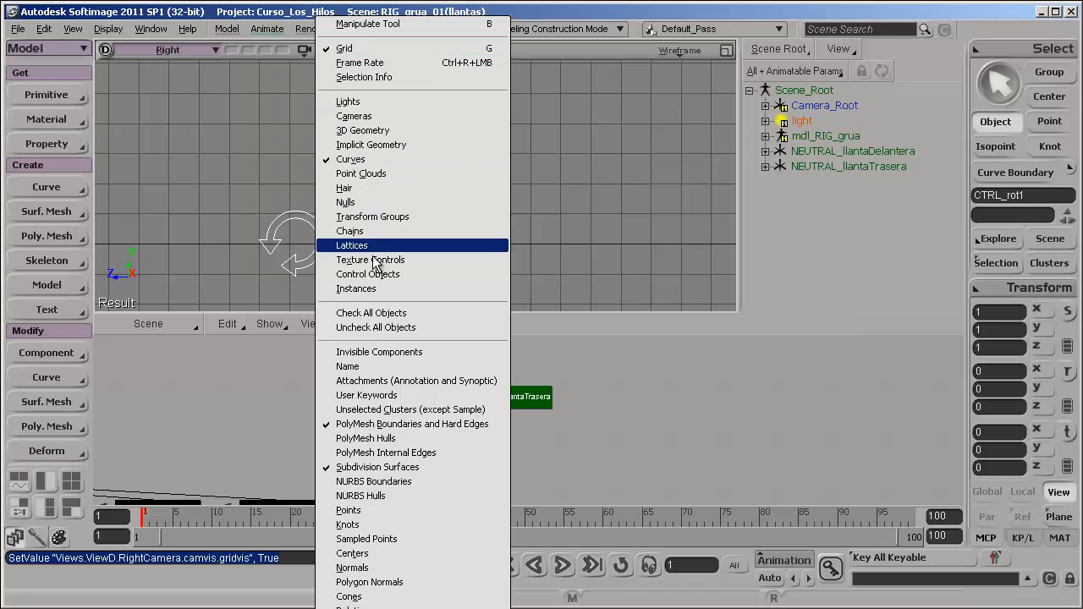
pyautogui.click(372, 312)
pyautogui.press('s')
pyautogui.moveTo(461, 175); pyautogui.dragTo(485, 174, button='middle')
pyautogui.moveTo(486, 175); pyautogui.dragTo(502, 283, button='right')
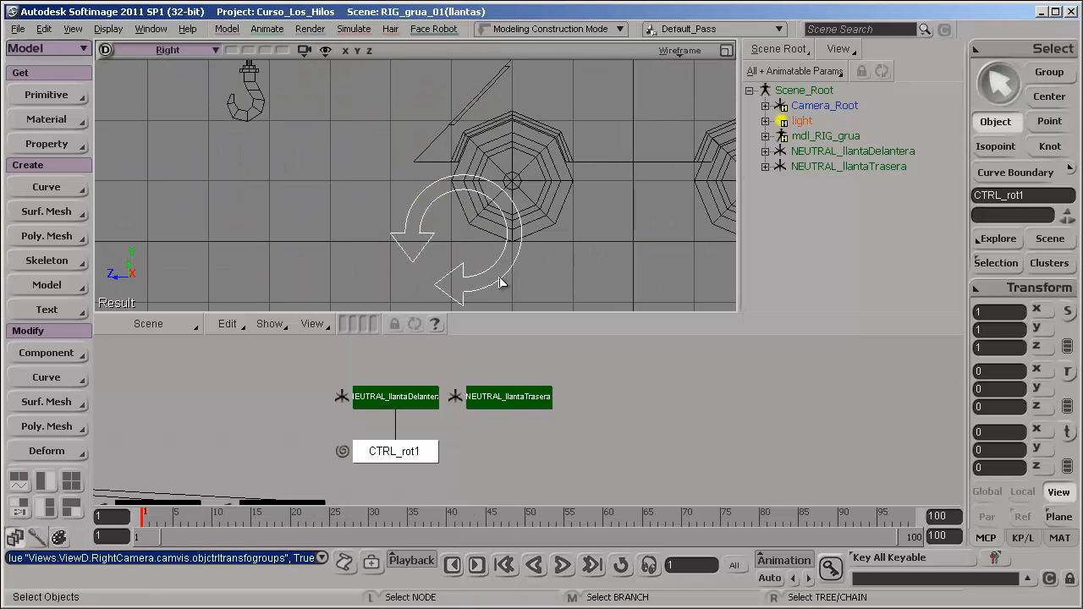
# Select all points of CTRL_rot1 and move them roughly over the front wheel in the Right view.
pyautogui.press('t')
pyautogui.press('s')
pyautogui.moveTo(553, 203); pyautogui.dragTo(503, 172, button='right')
pyautogui.moveTo(561, 137); pyautogui.dragTo(333, 320)
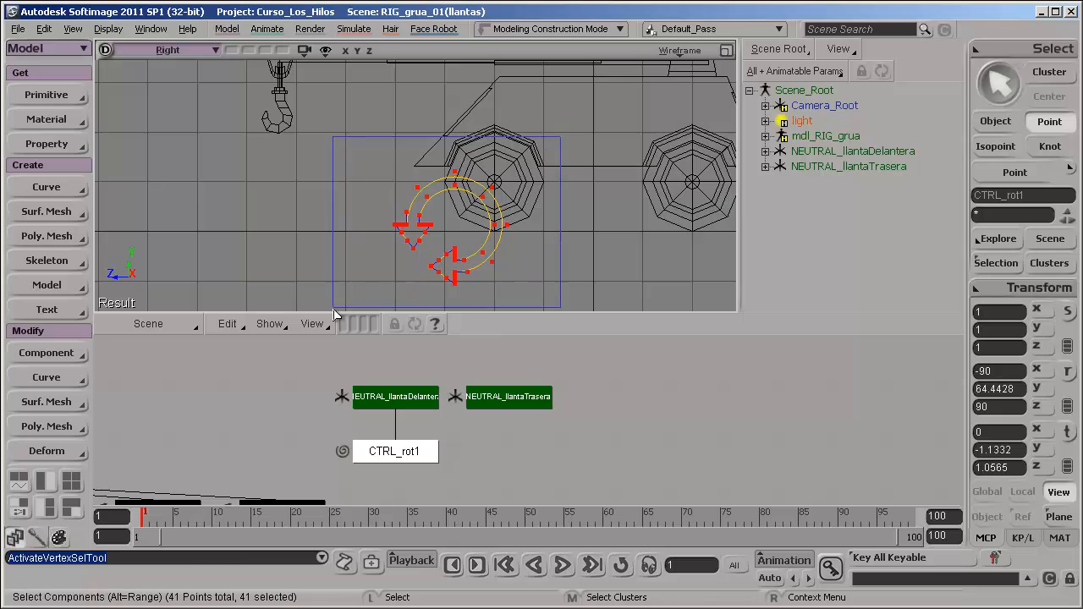
pyautogui.press('v')
pyautogui.press('s')
pyautogui.moveTo(402, 258); pyautogui.dragTo(428, 257, button='right')
pyautogui.moveTo(430, 218); pyautogui.dragTo(476, 160)
# Fine-tune the position of CTRL_rot1's points around the front wheel's hub, to about Y -0.28 and Z 0.25.
pyautogui.press('s')
pyautogui.moveTo(499, 188); pyautogui.dragTo(505, 181, button='right')
pyautogui.moveTo(505, 181); pyautogui.dragTo(386, 176, button='middle')
pyautogui.press('v')
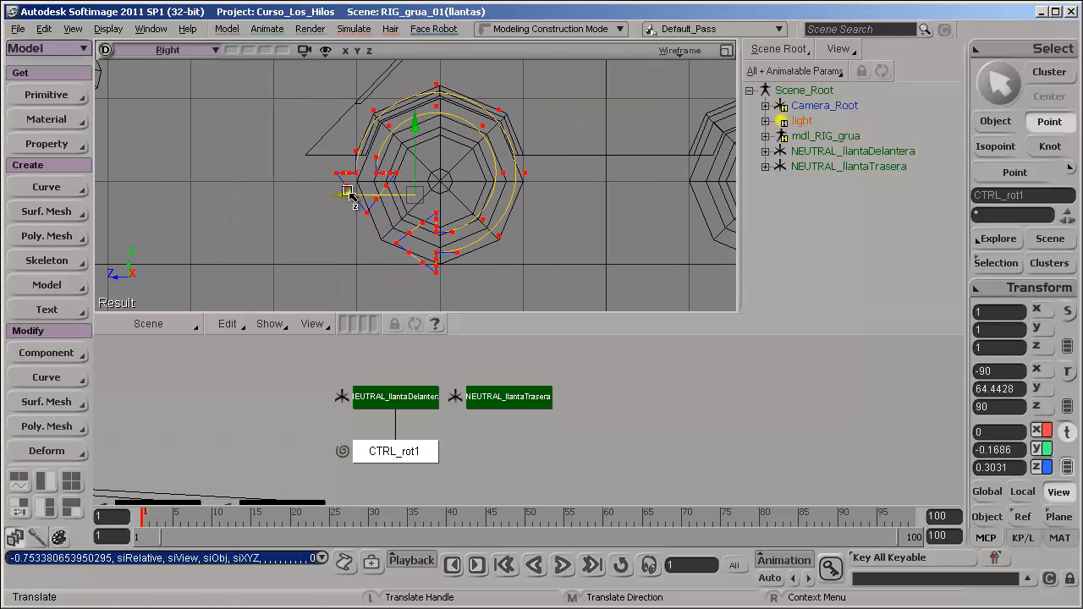
pyautogui.moveTo(349, 196); pyautogui.dragTo(354, 197)
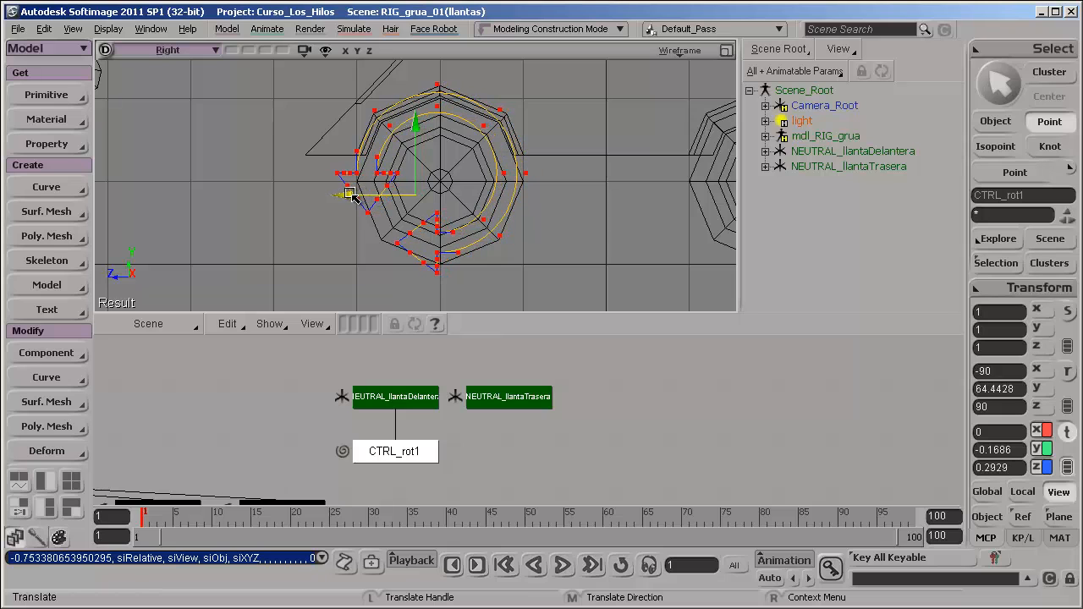
pyautogui.press('s')
pyautogui.moveTo(399, 201); pyautogui.dragTo(434, 201, button='right')
pyautogui.moveTo(373, 204); pyautogui.dragTo(377, 207)
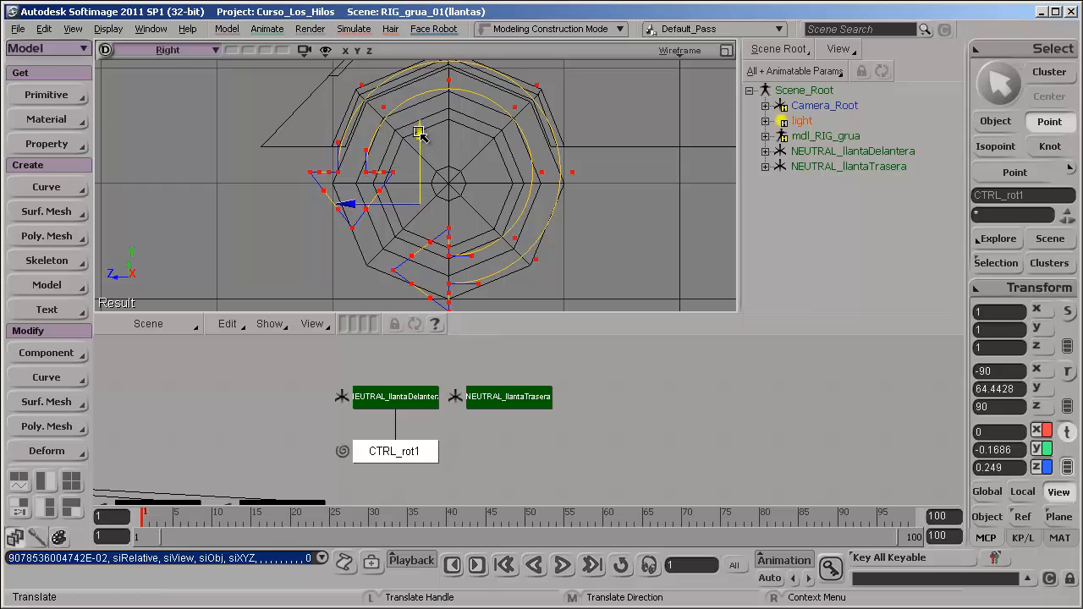
pyautogui.moveTo(420, 129); pyautogui.dragTo(421, 145)
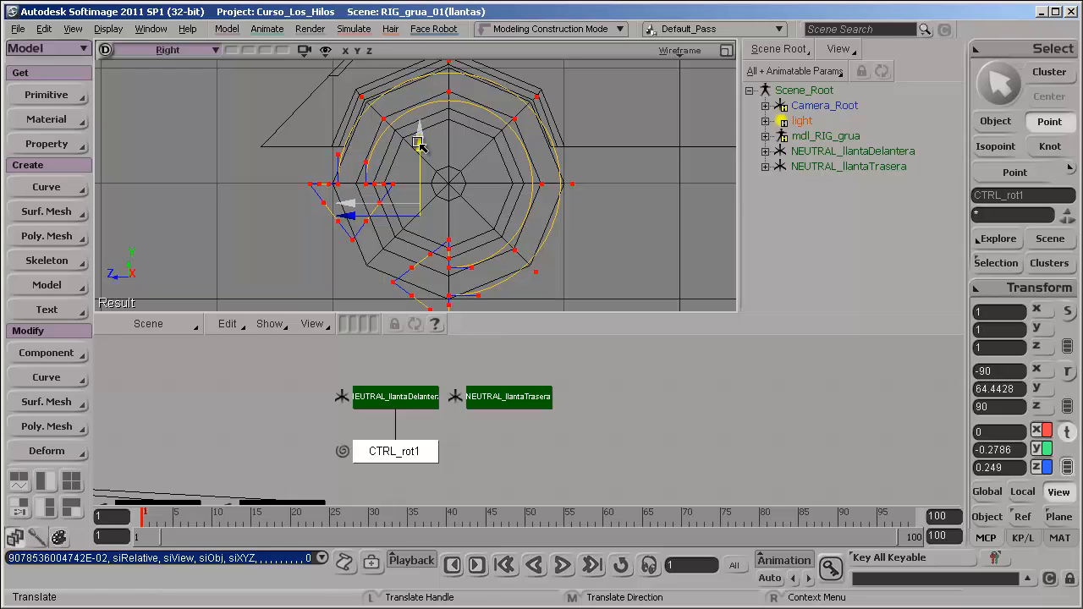
# Scale all points of CTRL_rot1 down to about 0.91 so the arrow fits within the front wheel's outline.
pyautogui.press('x')
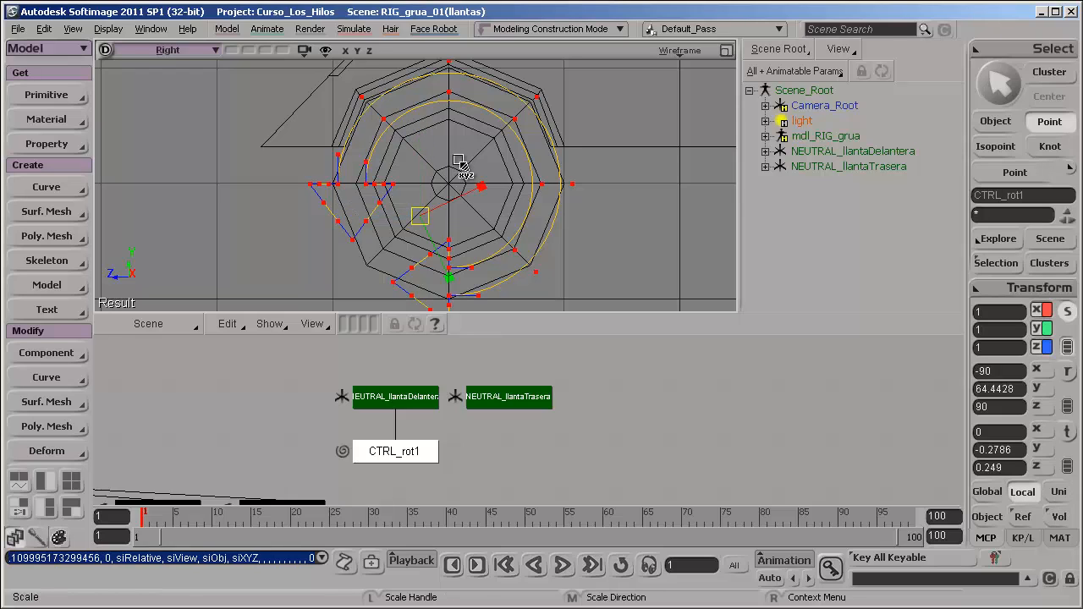
pyautogui.rightClick(421, 222)
pyautogui.click(474, 329)
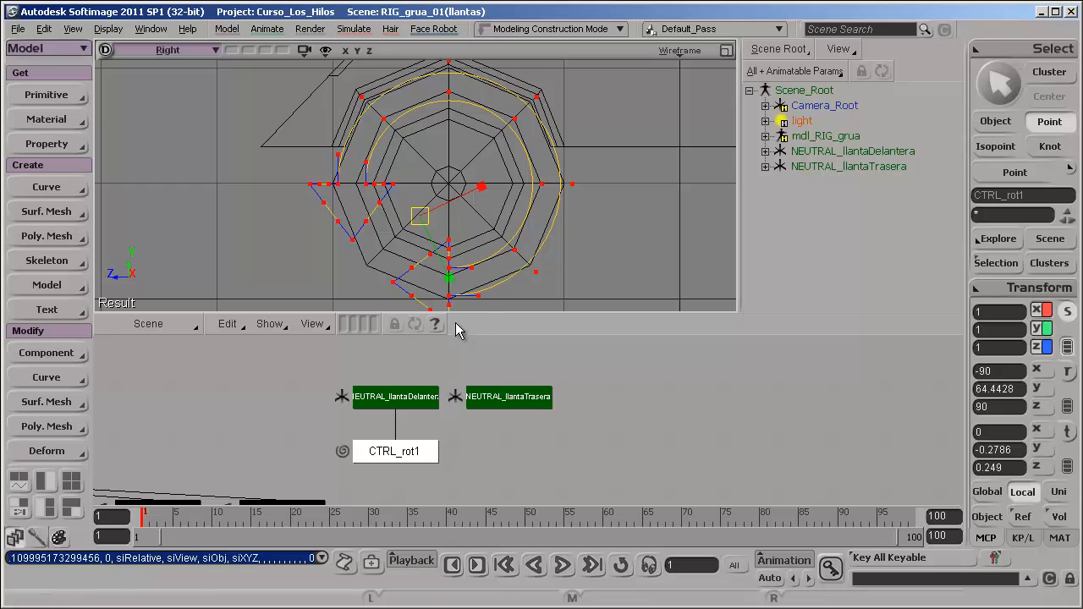
pyautogui.rightClick(421, 213)
pyautogui.click(445, 327)
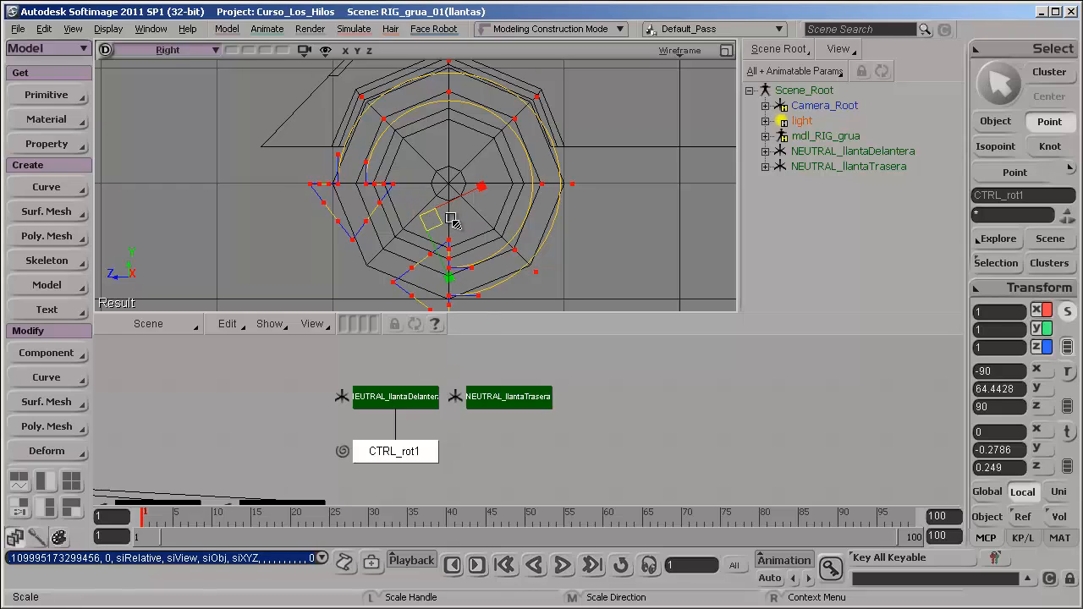
pyautogui.moveTo(450, 213); pyautogui.dragTo(461, 224)
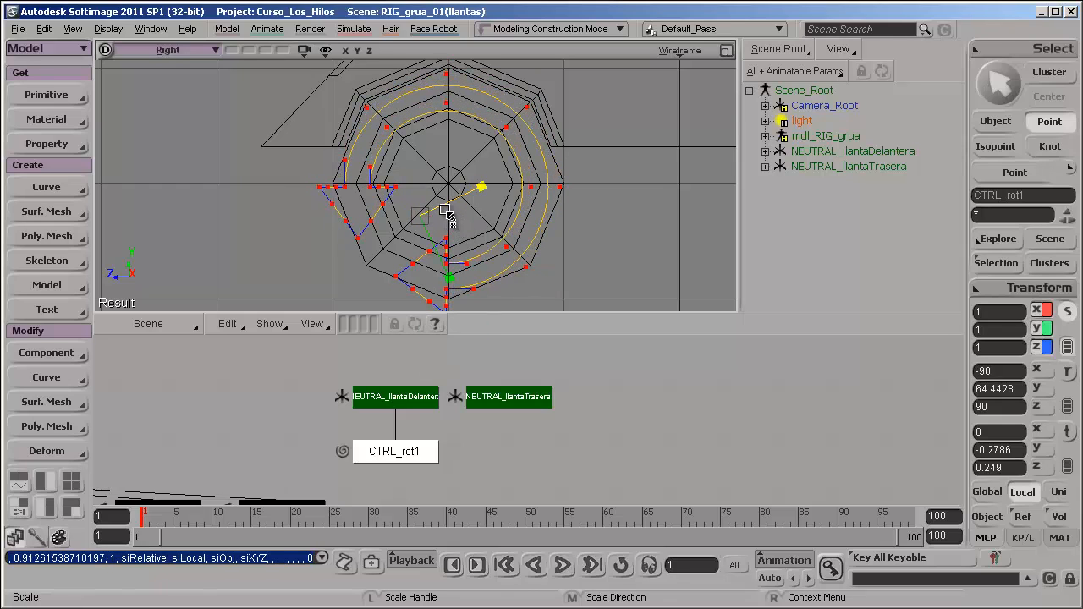
# Recenter the scaled points on the wheel hub at about Y -0.24 and Z 0.23, and return to object selection.
pyautogui.press('v')
pyautogui.moveTo(418, 155); pyautogui.dragTo(418, 151)
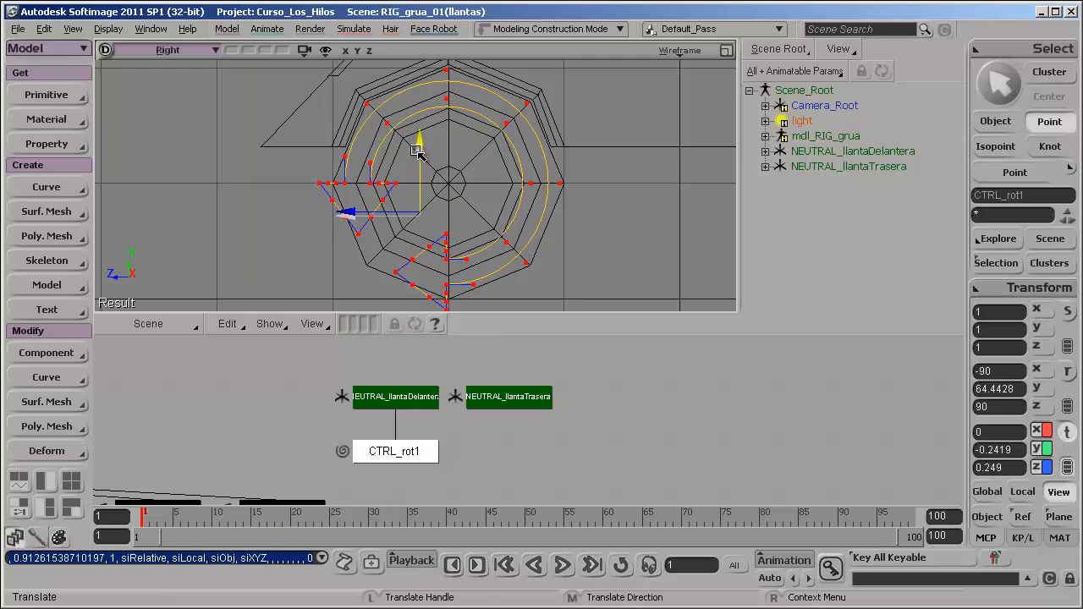
pyautogui.moveTo(390, 210); pyautogui.dragTo(393, 212)
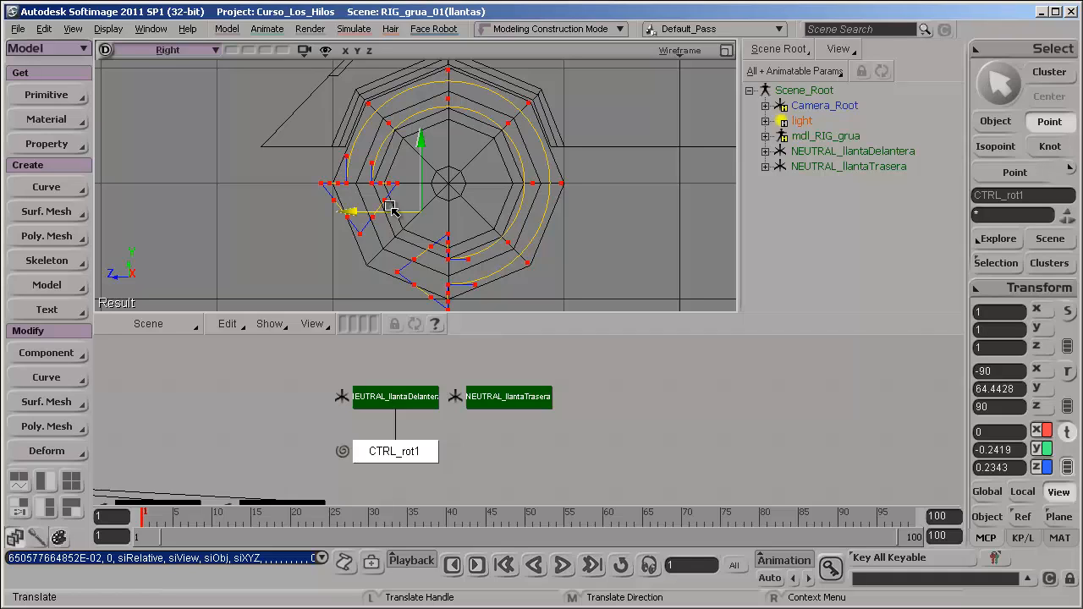
pyautogui.moveTo(390, 207); pyautogui.dragTo(391, 210)
pyautogui.press('space')
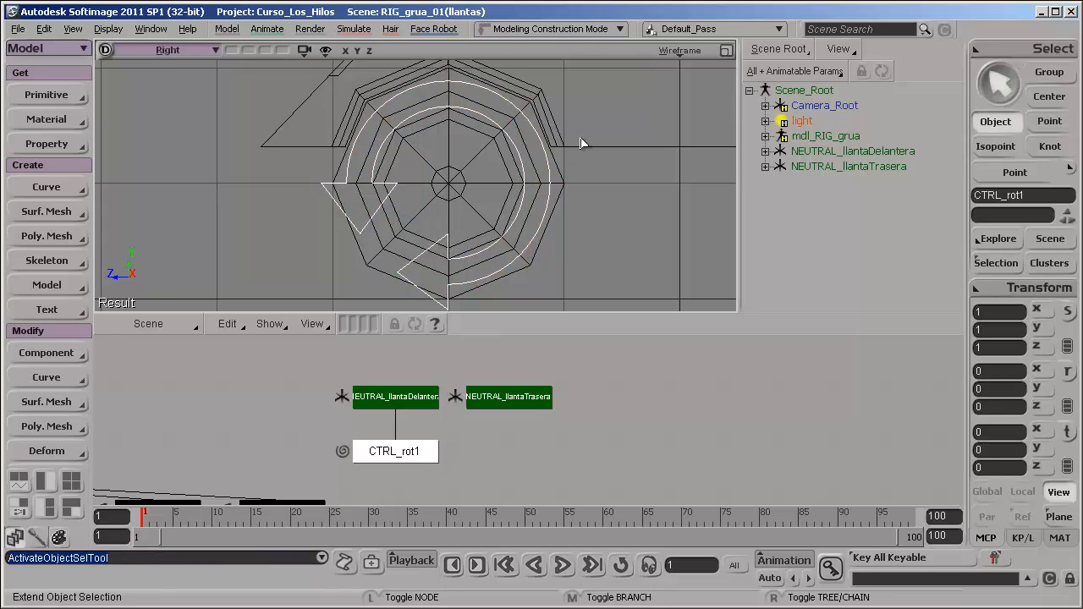
# Move all points of CTRL_rot1 outward along X to about 2.22 in the User view, and restore the four-view layout.
pyautogui.press('s')
pyautogui.moveTo(546, 188)
pyautogui.mouseDown()
pyautogui.moveTo(505, 223)
pyautogui.moveTo(438, 207)
pyautogui.moveTo(481, 220)
pyautogui.moveTo(525, 214)
pyautogui.moveTo(484, 206)
pyautogui.moveTo(472, 255)
pyautogui.moveTo(431, 208)
pyautogui.moveTo(377, 198)
pyautogui.moveTo(445, 217)
pyautogui.moveTo(407, 218)
pyautogui.mouseUp()
pyautogui.click(678, 51)
pyautogui.click(646, 221)
pyautogui.click(472, 255)
pyautogui.press('s')
pyautogui.click(421, 195)
pyautogui.press('s')
pyautogui.press('t')
pyautogui.moveTo(484, 100); pyautogui.dragTo(444, 224)
pyautogui.press('v')
pyautogui.press('s')
pyautogui.moveTo(465, 184); pyautogui.dragTo(539, 188)
pyautogui.press('s')
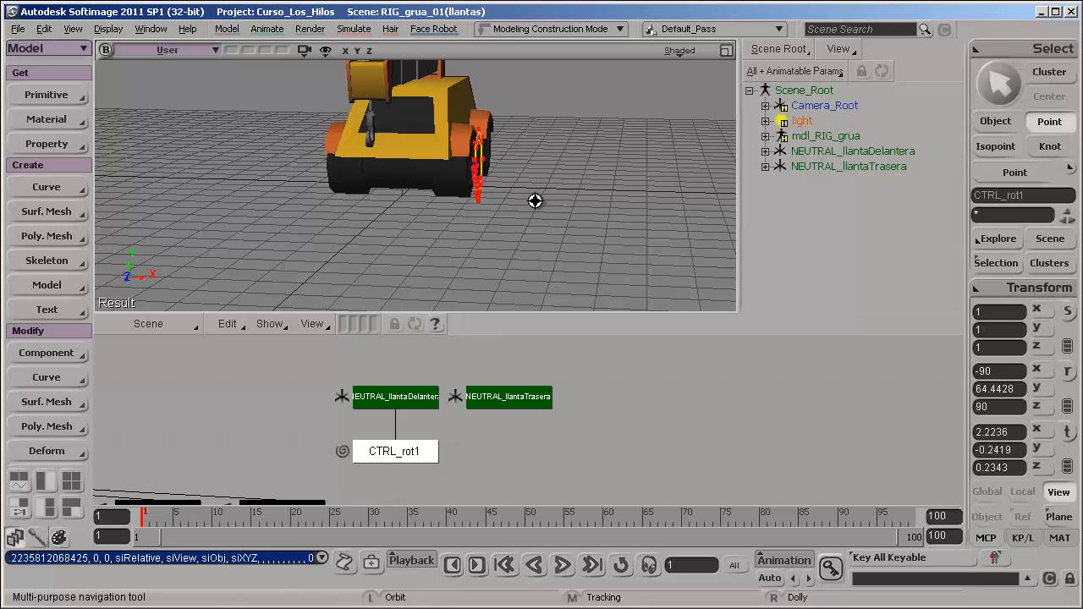
pyautogui.press('F12')
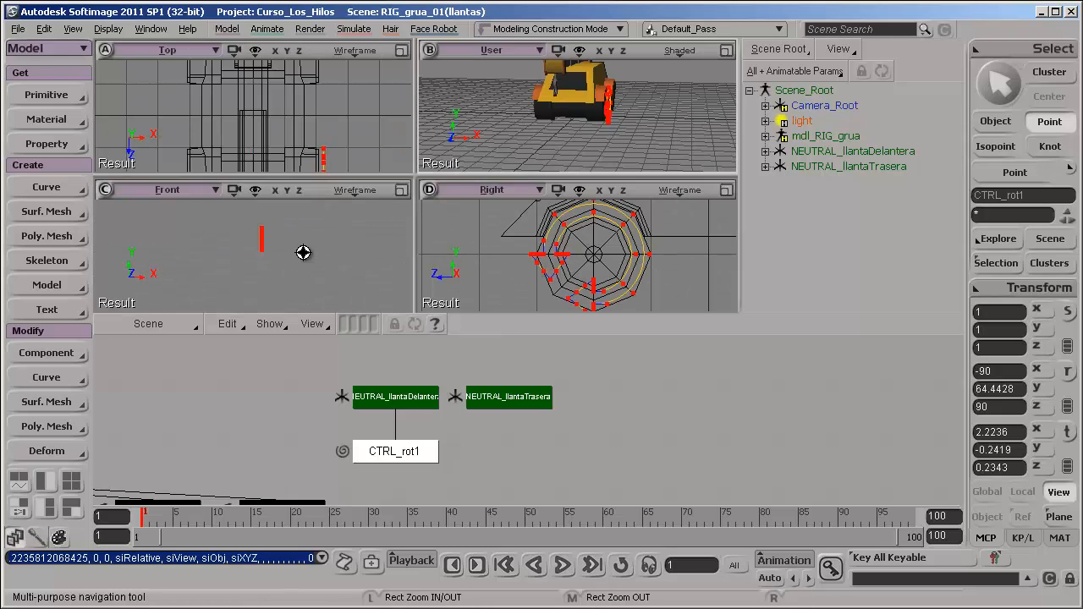
pyautogui.click(195, 192)
pyautogui.click(239, 271)
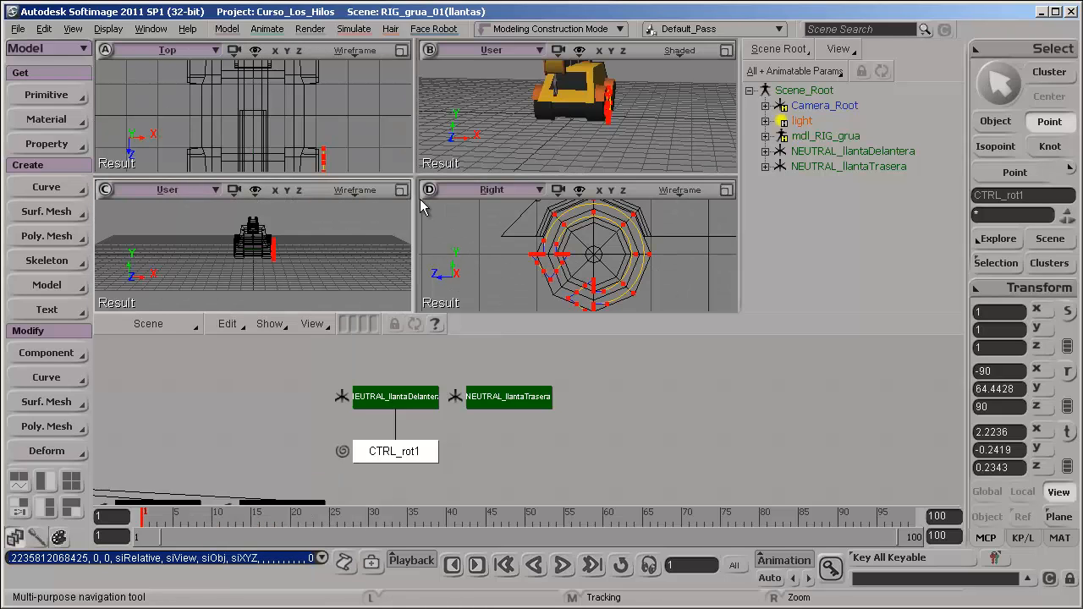
pyautogui.click(195, 186)
pyautogui.click(224, 298)
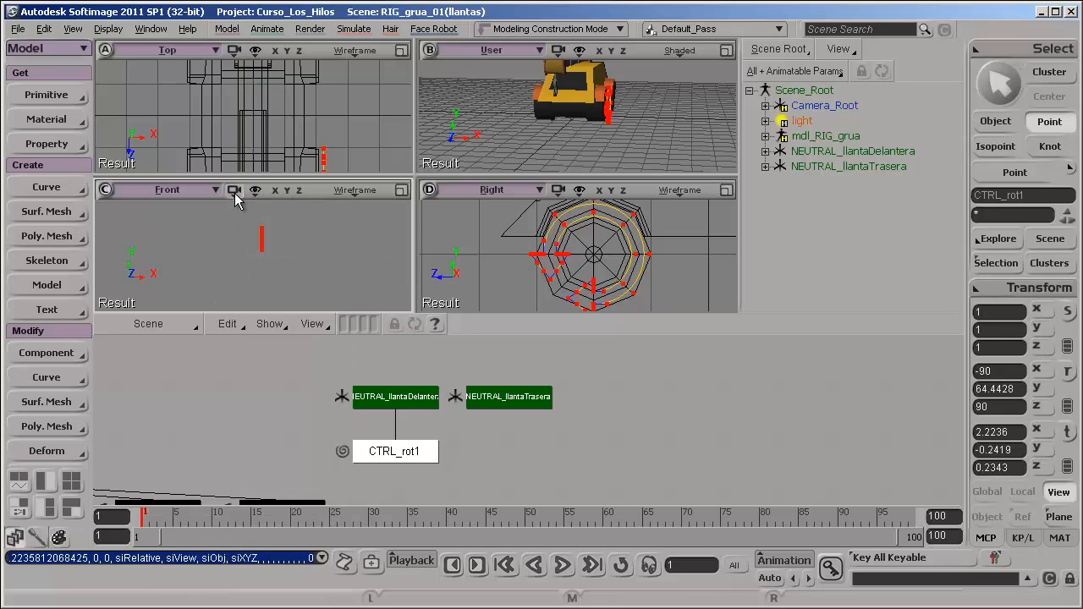
# Make all object types visible in the Front view and maximize it around the front wheel and CTRL_rot1.
pyautogui.click(234, 190)
pyautogui.click(255, 190)
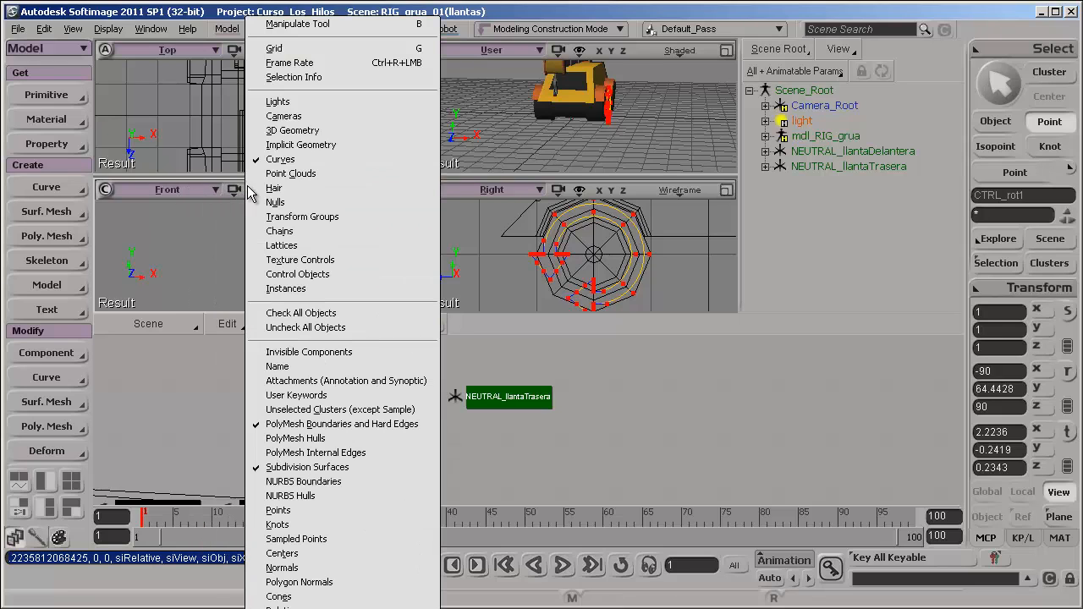
pyautogui.click(290, 306)
pyautogui.click(402, 192)
pyautogui.press('s')
pyautogui.moveTo(273, 257); pyautogui.dragTo(230, 292)
pyautogui.moveTo(230, 291); pyautogui.dragTo(271, 283, button='middle')
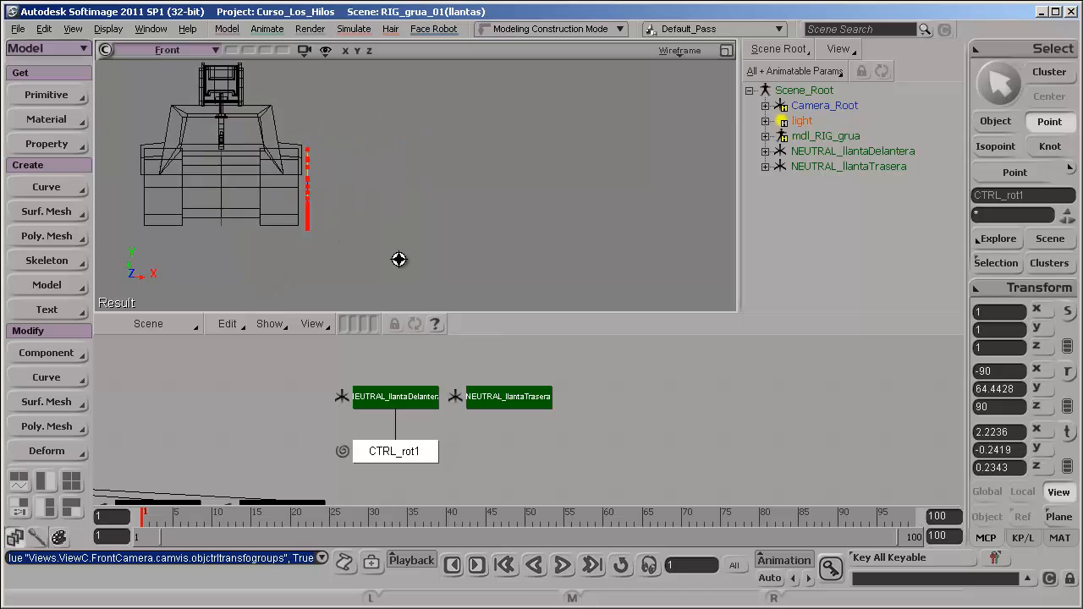
pyautogui.moveTo(398, 259); pyautogui.dragTo(508, 263)
pyautogui.moveTo(507, 263); pyautogui.dragTo(479, 236, button='middle')
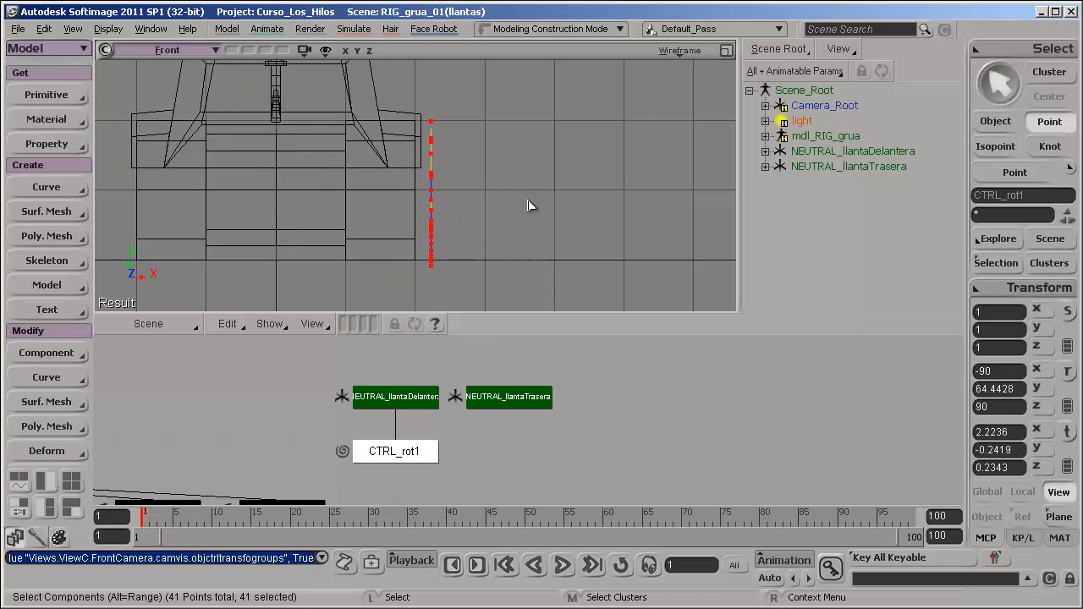
# Examine the gap between CTRL_rot1 and the wheel in the Front and User views, and select the control as an object.
pyautogui.press('v')
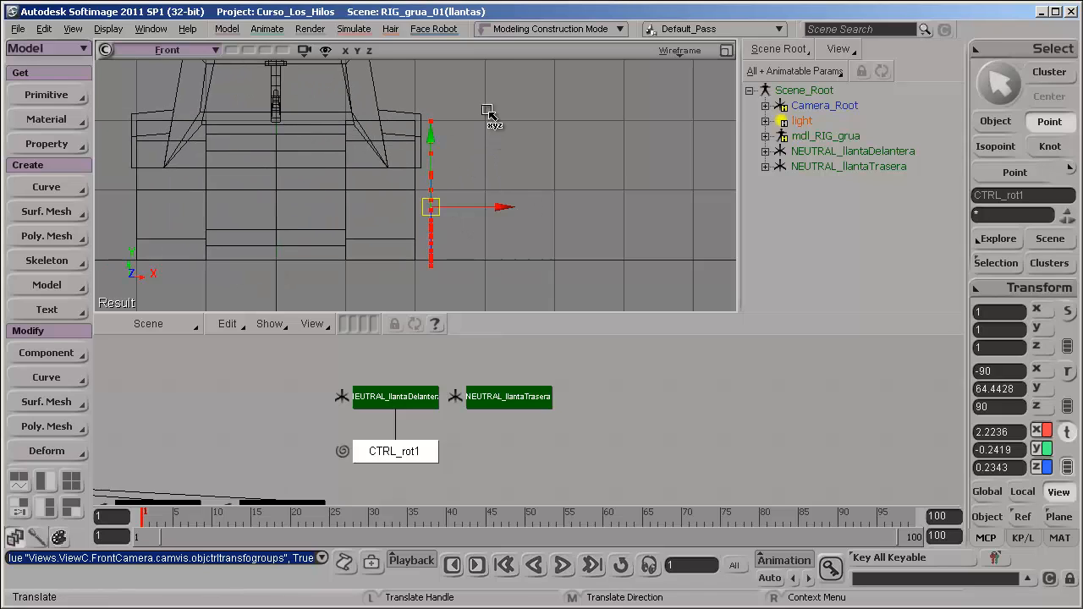
pyautogui.press('space')
pyautogui.click(488, 177)
pyautogui.press('s')
pyautogui.moveTo(454, 188); pyautogui.dragTo(508, 199, button='middle')
pyautogui.moveTo(508, 200); pyautogui.dragTo(477, 196, button='right')
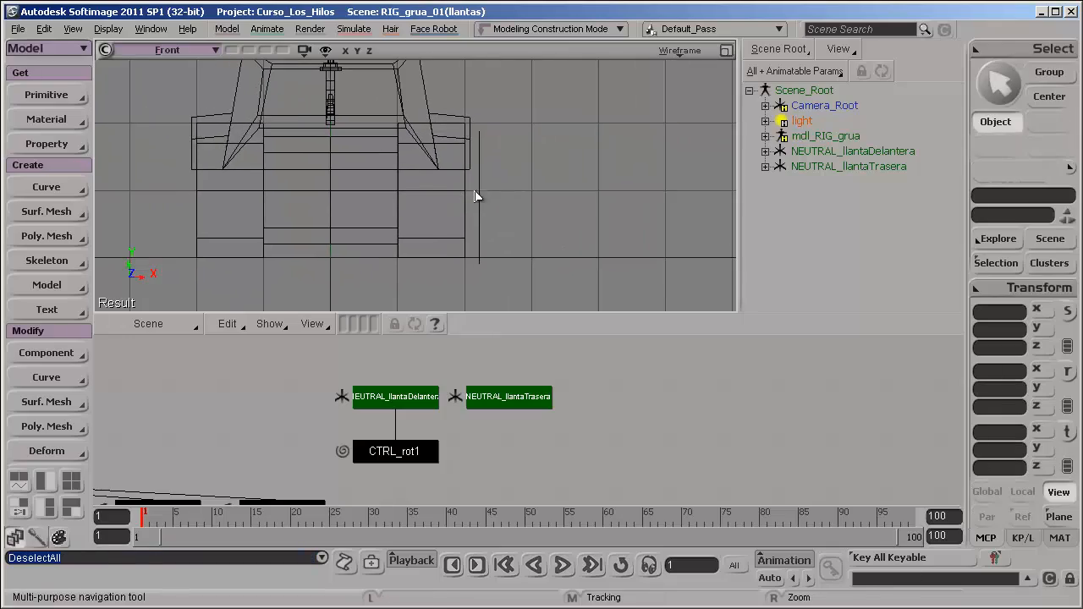
pyautogui.moveTo(472, 193)
pyautogui.mouseDown()
pyautogui.moveTo(505, 201)
pyautogui.moveTo(440, 212)
pyautogui.moveTo(472, 195)
pyautogui.moveTo(537, 218)
pyautogui.moveTo(498, 240)
pyautogui.moveTo(384, 220)
pyautogui.moveTo(499, 206)
pyautogui.moveTo(420, 203)
pyautogui.moveTo(476, 248)
pyautogui.moveTo(455, 225)
pyautogui.moveTo(473, 237)
pyautogui.moveTo(446, 238)
pyautogui.moveTo(457, 211)
pyautogui.moveTo(462, 257)
pyautogui.moveTo(483, 270)
pyautogui.moveTo(459, 244)
pyautogui.moveTo(428, 294)
pyautogui.mouseUp()
pyautogui.press('F12')
pyautogui.press('F12')
pyautogui.click(557, 210)
pyautogui.press('s')
pyautogui.click(467, 237)
pyautogui.click(456, 211)
pyautogui.click(463, 266)
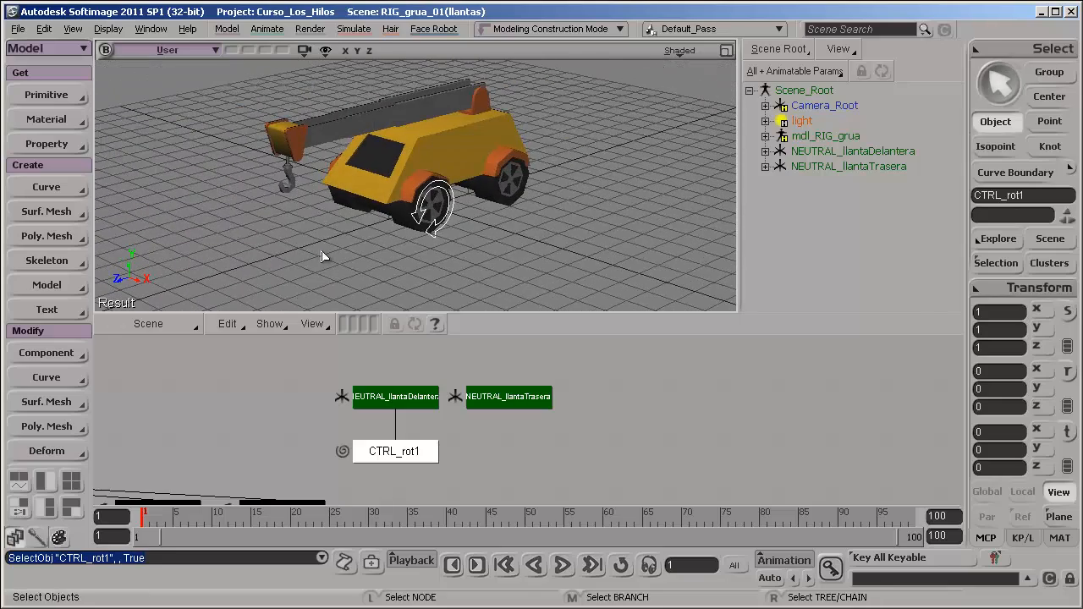
# Assign the red wire color to CTRL_rot1 and end the color picking.
pyautogui.click(38, 539)
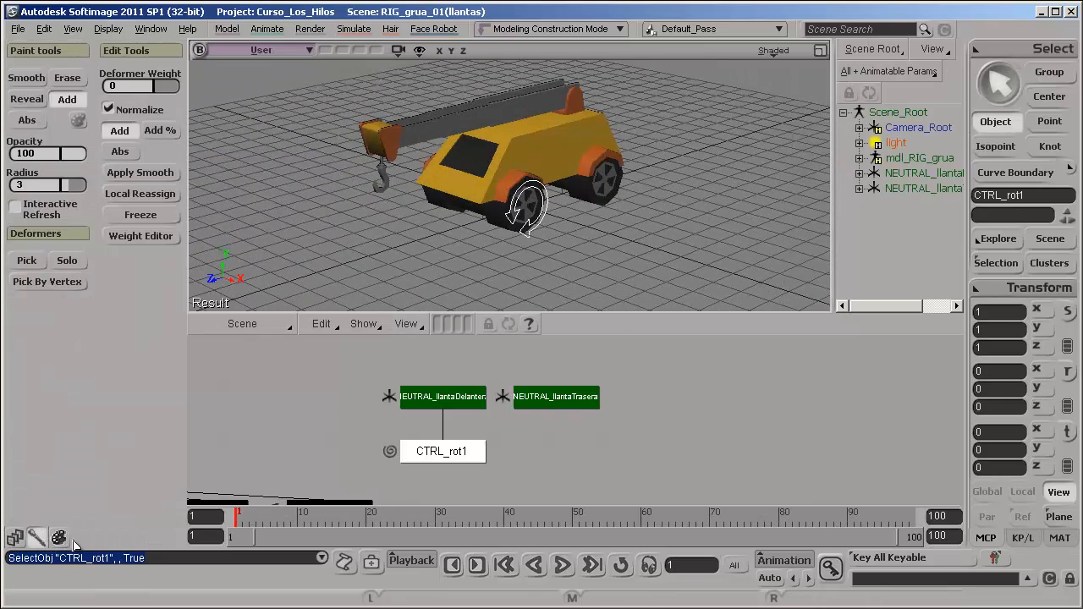
pyautogui.click(59, 538)
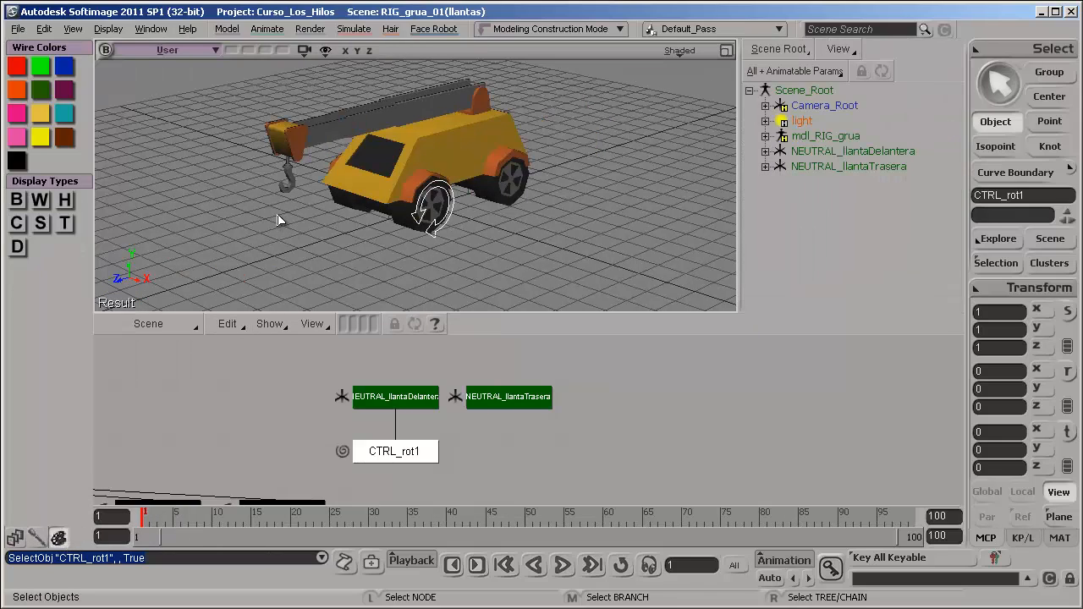
pyautogui.click(248, 233)
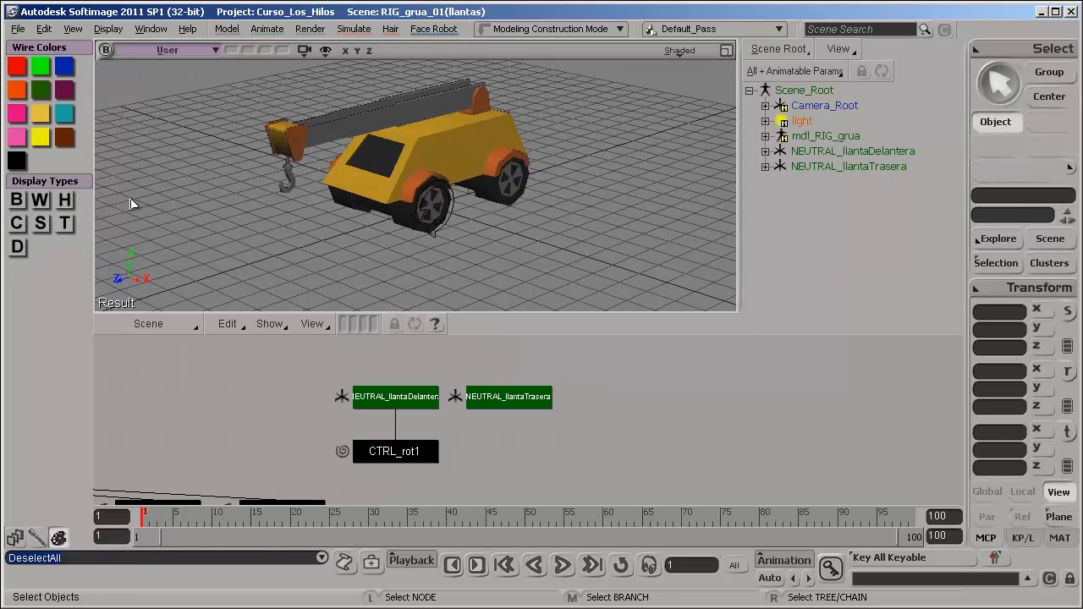
pyautogui.click(17, 68)
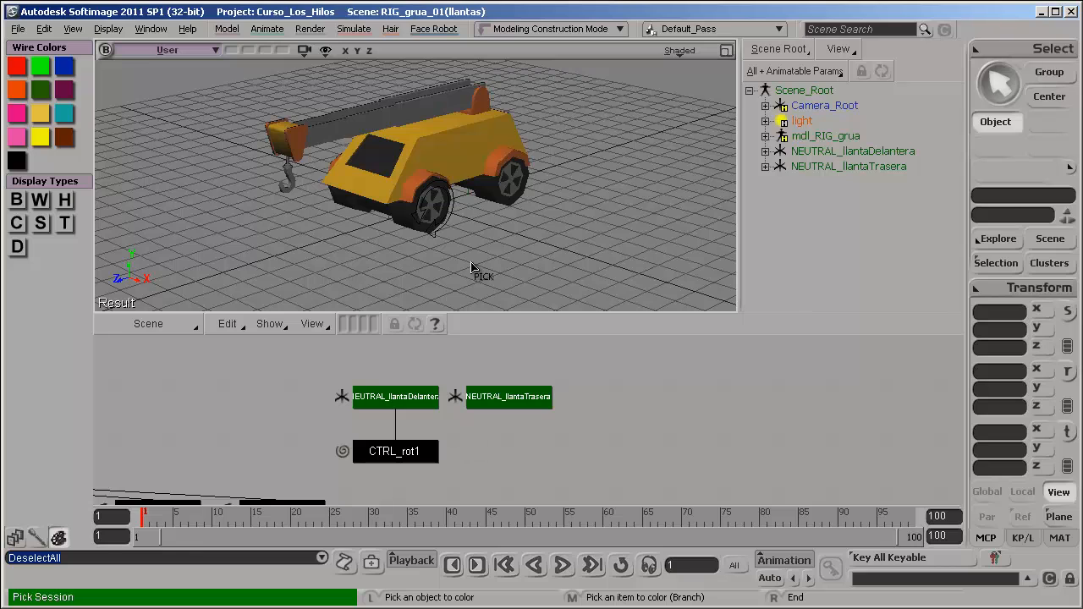
pyautogui.click(454, 231)
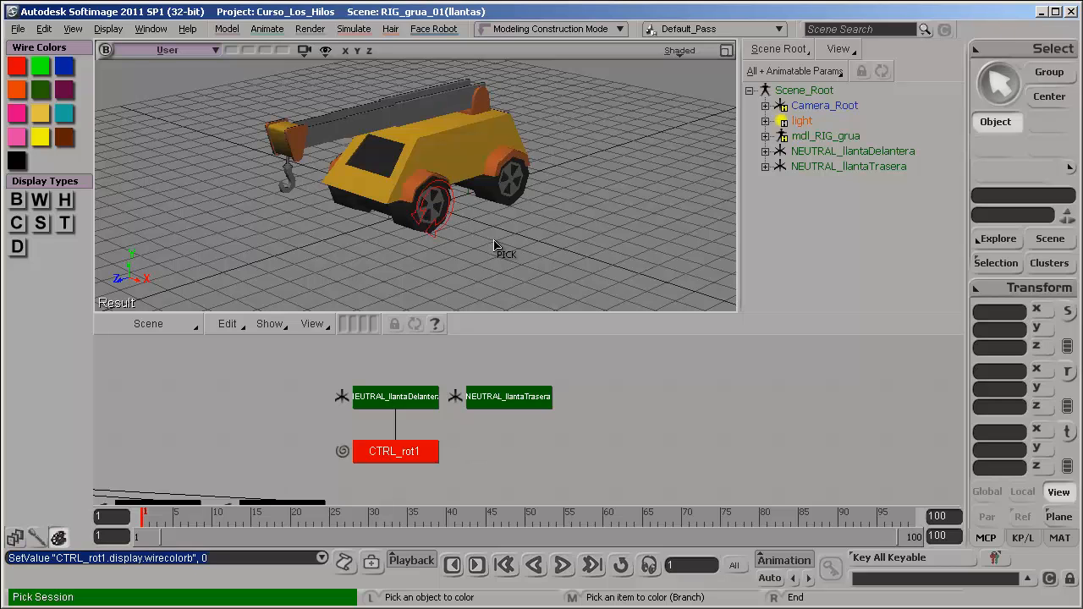
pyautogui.rightClick(494, 244)
pyautogui.click(499, 239)
# Try rotating CTRL_rot1 beside the front wheel and undo the rotation.
pyautogui.press('s')
pyautogui.moveTo(506, 239); pyautogui.dragTo(467, 218)
pyautogui.click(429, 240)
pyautogui.click(432, 237)
pyautogui.press('s')
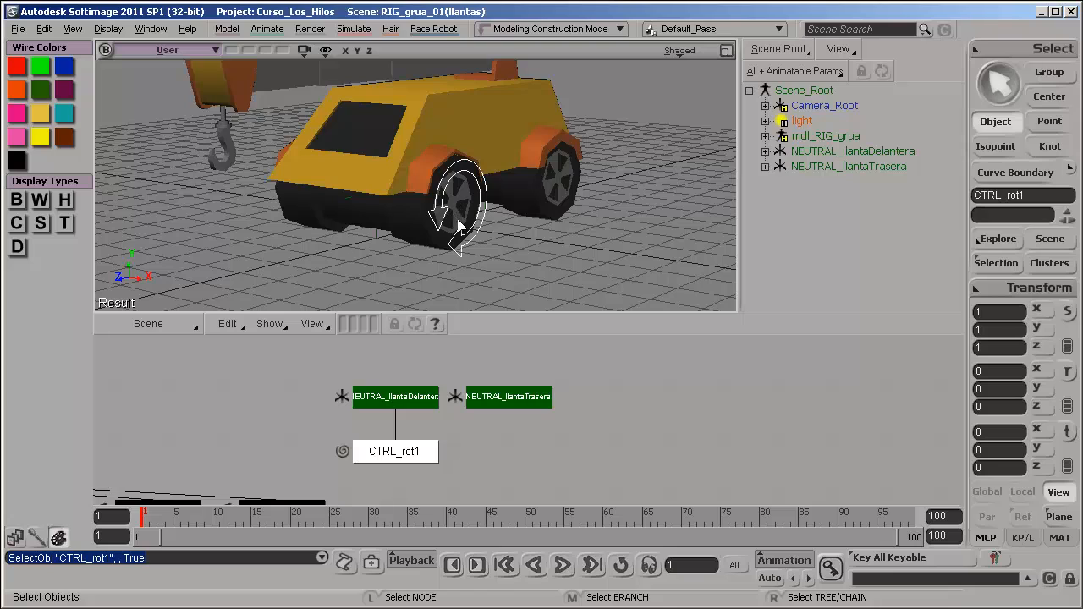
pyautogui.press('v')
pyautogui.moveTo(395, 237); pyautogui.dragTo(453, 240)
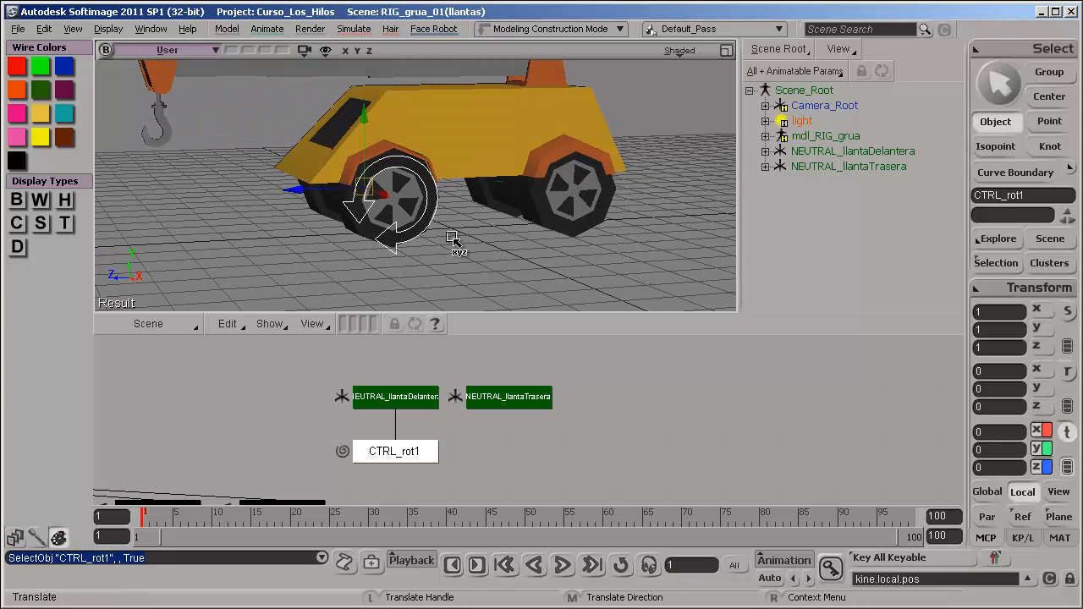
pyautogui.press('c')
pyautogui.moveTo(331, 142); pyautogui.dragTo(345, 237)
pyautogui.hotkey('ctrl', 'z')
# Deselect CTRL_rot1 and examine its red curve around the front wheel from several angles.
pyautogui.press('space')
pyautogui.click(470, 259)
pyautogui.press('s')
pyautogui.moveTo(470, 259); pyautogui.dragTo(409, 236)
pyautogui.click(504, 263)
pyautogui.press('s')
pyautogui.moveTo(410, 236); pyautogui.dragTo(396, 251, button='right')
pyautogui.click(396, 252)
pyautogui.press('s')
pyautogui.moveTo(434, 251); pyautogui.dragTo(475, 234)
pyautogui.click(454, 235)
pyautogui.press('s')
pyautogui.press('space')
pyautogui.click(475, 234)
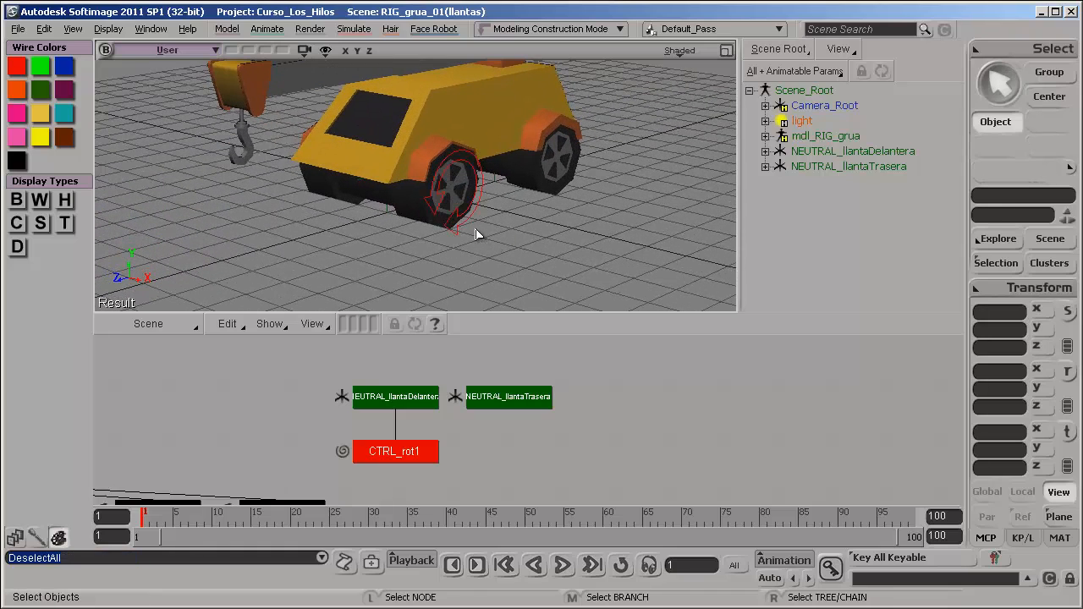
# Reset all transforms of CTRL_rot1 and deselect it.
pyautogui.click(477, 231)
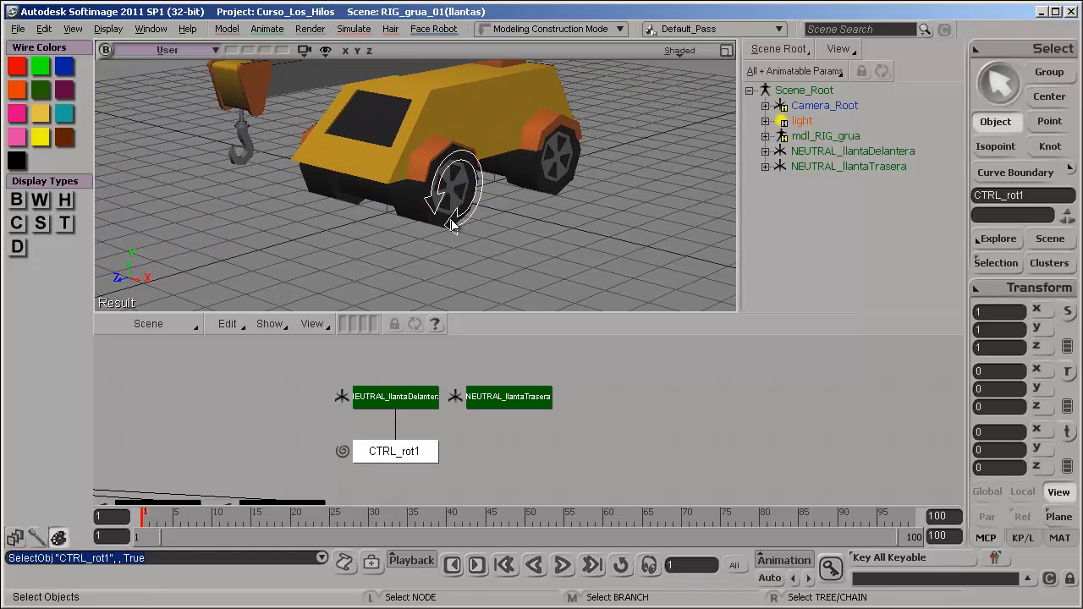
pyautogui.hotkey('ctrl', 'shift', 'r')
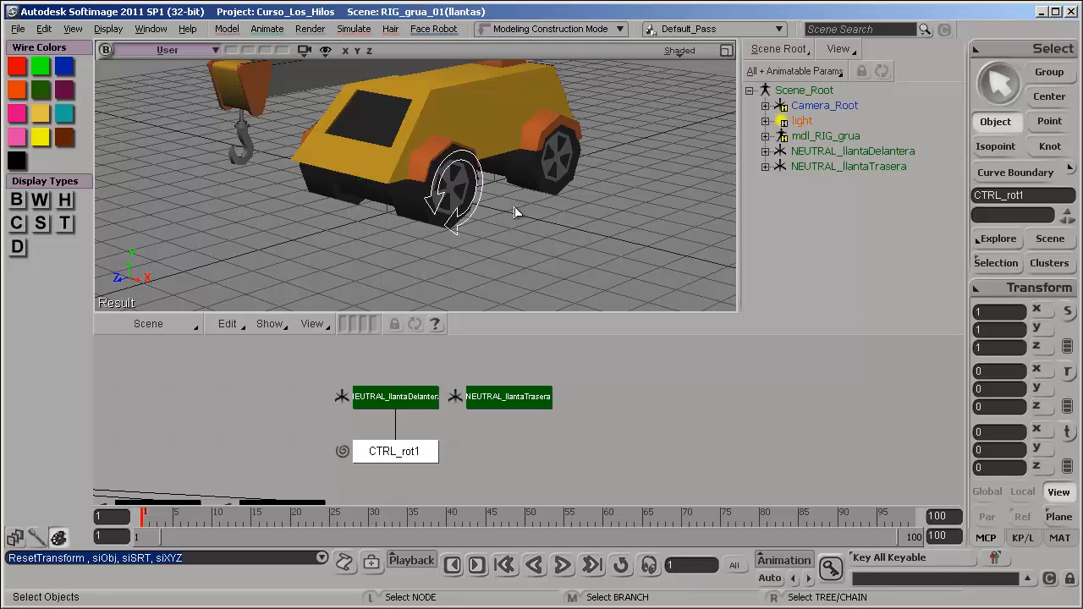
pyautogui.keyDown('ctrl'); pyautogui.keyDown('shift'); pyautogui.click(476, 217); pyautogui.keyUp('shift'); pyautogui.keyUp('ctrl')
pyautogui.click(474, 220)
pyautogui.click(480, 288)
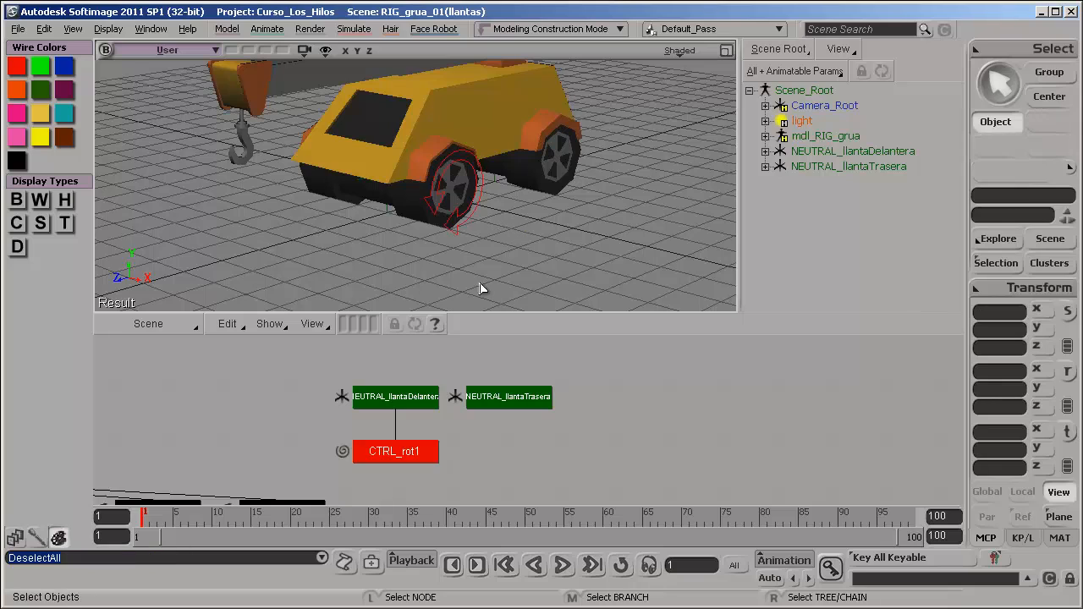
# Select NEUTRAL_llantaDelantera above CTRL_rot1 in the schematic and clear the selection.
pyautogui.moveTo(444, 419); pyautogui.dragTo(487, 407)
pyautogui.moveTo(486, 407)
pyautogui.mouseDown(button='right')
pyautogui.moveTo(496, 428)
pyautogui.moveTo(482, 418)
pyautogui.mouseUp(button='right')
pyautogui.moveTo(482, 418); pyautogui.dragTo(505, 416)
pyautogui.moveTo(505, 415); pyautogui.dragTo(460, 413, button='right')
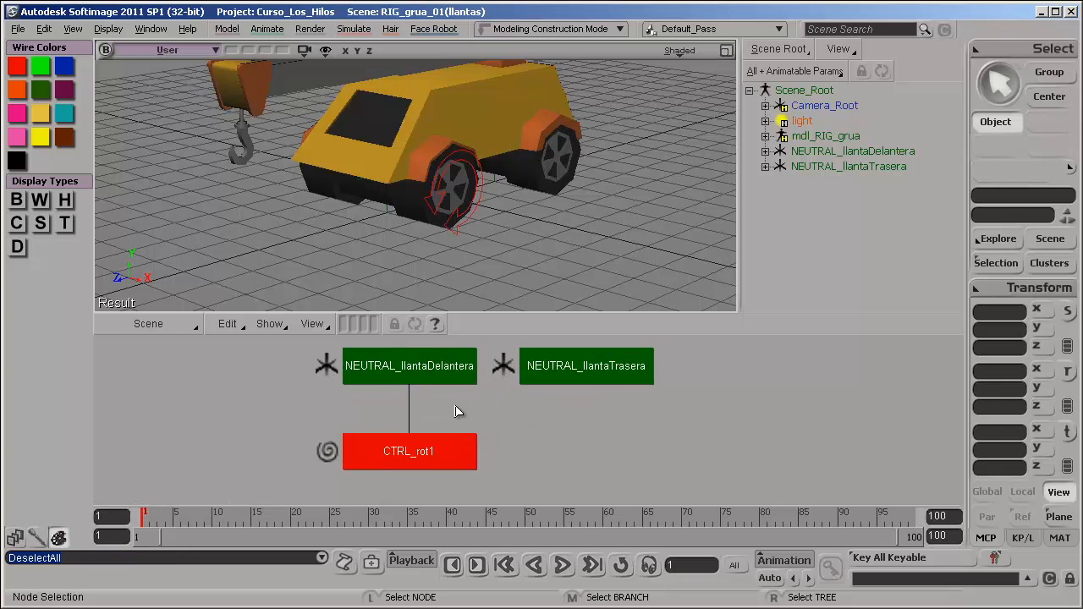
pyautogui.press('s')
pyautogui.moveTo(446, 416); pyautogui.dragTo(457, 389)
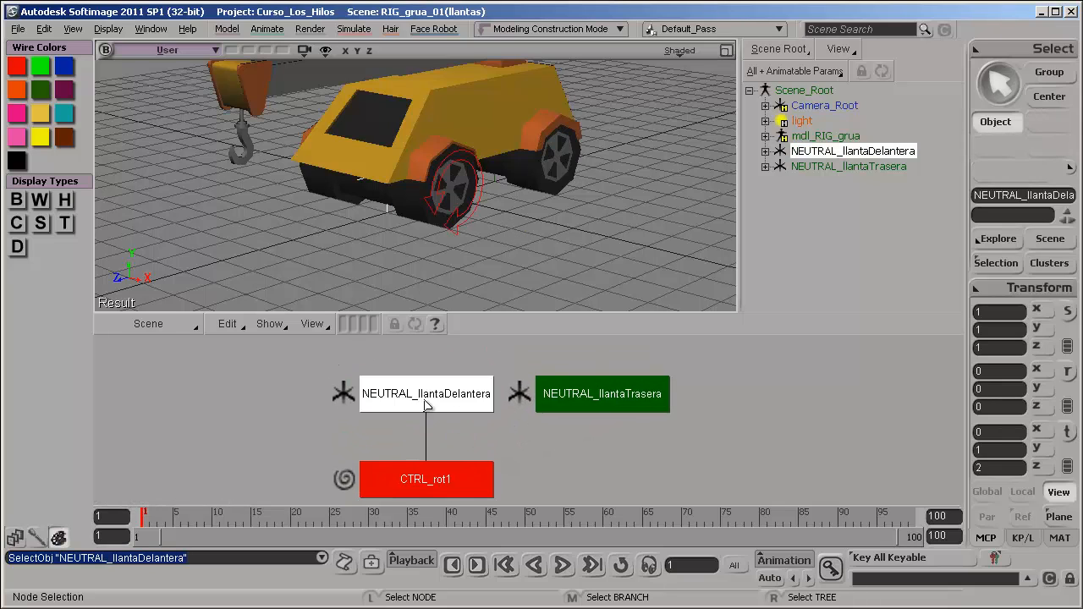
pyautogui.click(497, 266)
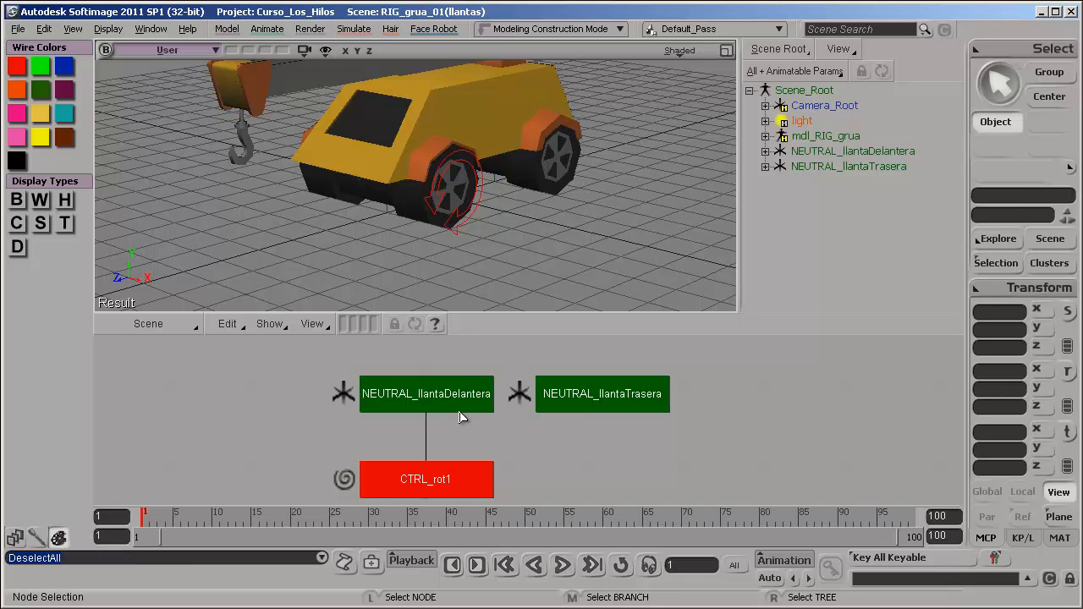
# Select NEUTRAL_llantaDelantera and turn on XRay shading in the User viewport.
pyautogui.moveTo(459, 415); pyautogui.dragTo(457, 396)
pyautogui.press('s')
pyautogui.moveTo(404, 236); pyautogui.dragTo(404, 197)
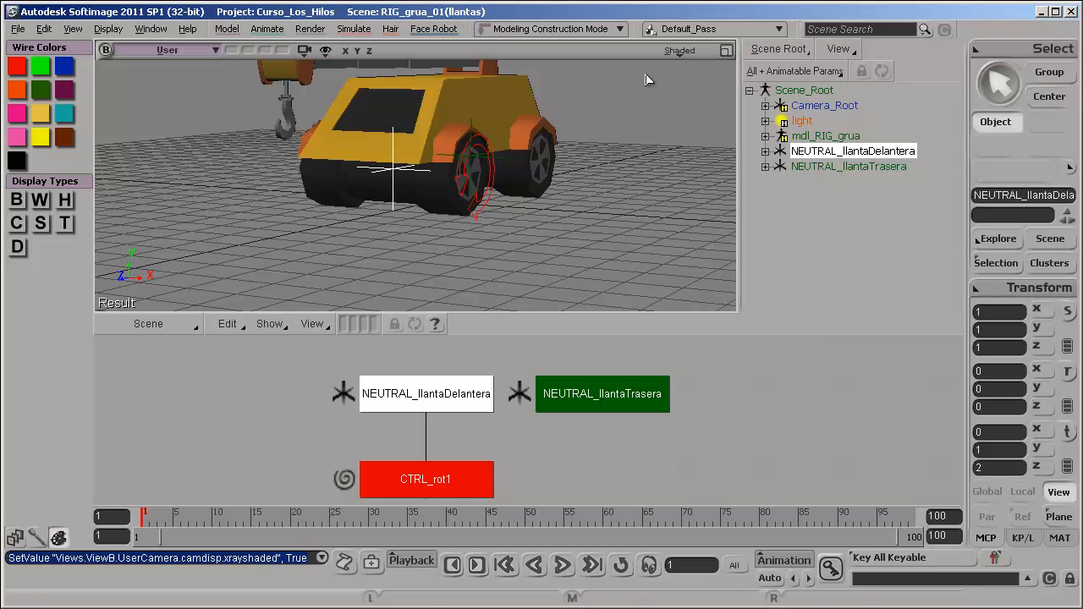
pyautogui.press('s')
pyautogui.moveTo(524, 192); pyautogui.dragTo(513, 222)
# Examine the parent link from NEUTRAL_llantaDelantera down to CTRL_rot1 in the schematic, ending with nothing selected.
pyautogui.click(473, 437)
pyautogui.moveTo(474, 439); pyautogui.dragTo(461, 397)
pyautogui.moveTo(481, 440); pyautogui.dragTo(449, 394)
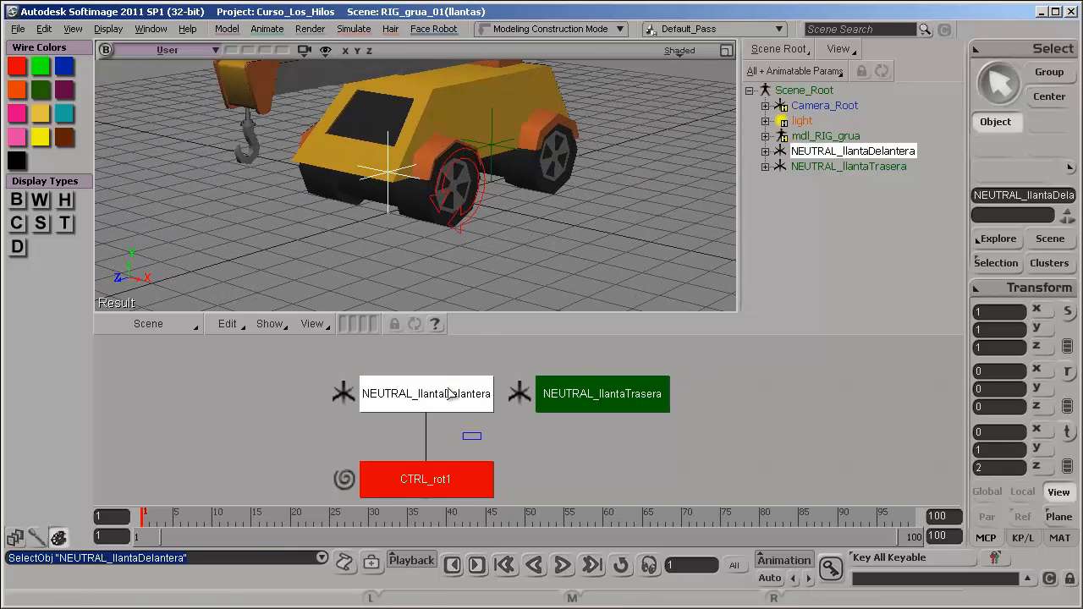
pyautogui.moveTo(478, 450); pyautogui.dragTo(448, 383)
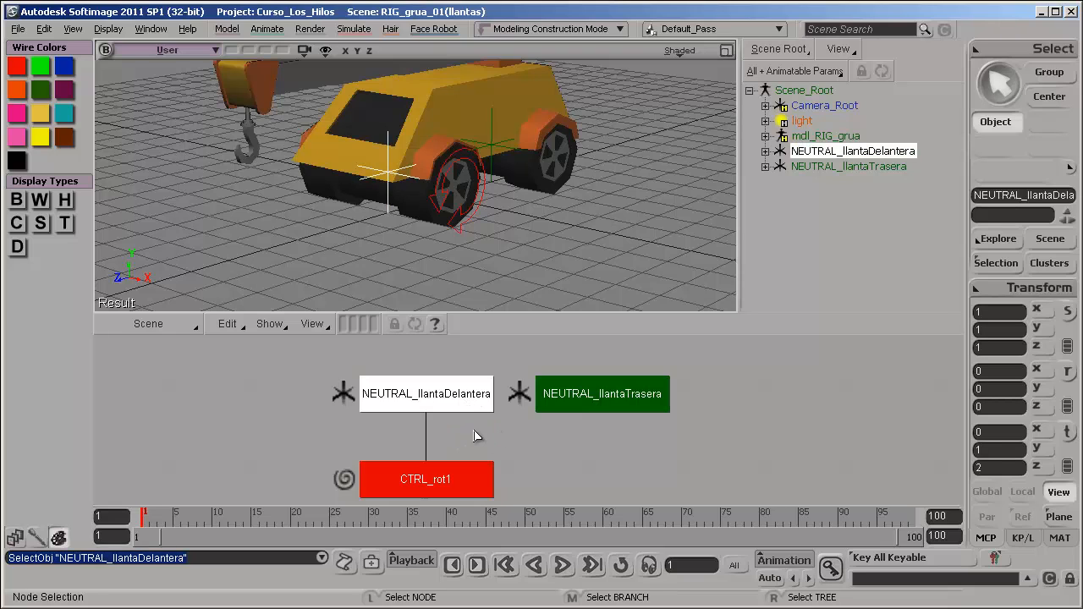
pyautogui.moveTo(461, 449); pyautogui.dragTo(471, 382)
pyautogui.moveTo(470, 437); pyautogui.dragTo(442, 374)
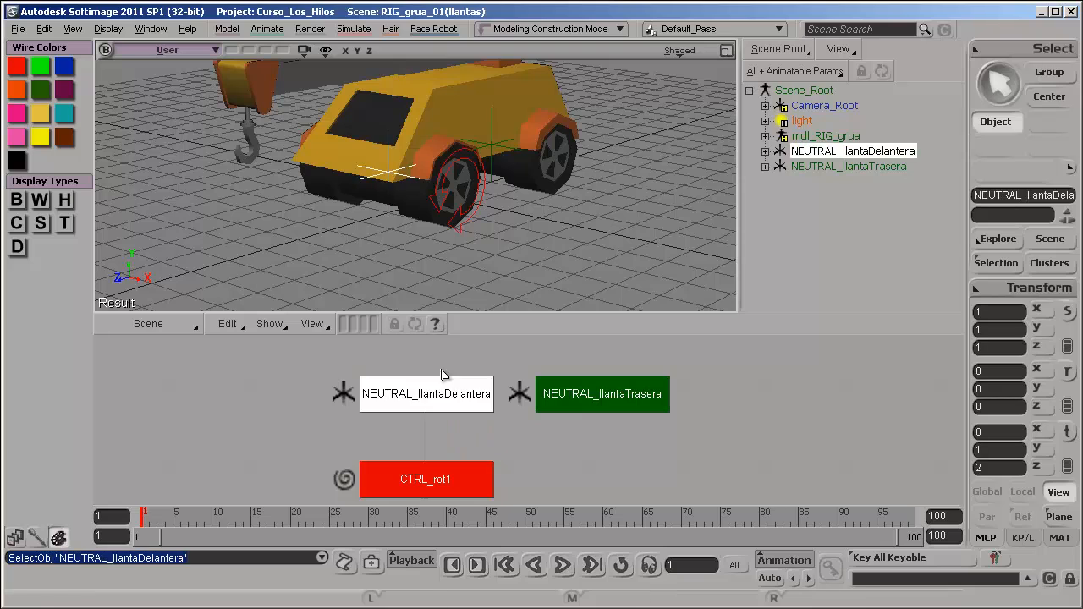
pyautogui.click(465, 432)
# Select NEUTRAL_llantaDelantera and CTRL_rot1 in turn to compare their transforms, ending with nothing selected.
pyautogui.press('s')
pyautogui.moveTo(510, 449); pyautogui.dragTo(475, 440, button='right')
pyautogui.moveTo(475, 440); pyautogui.dragTo(464, 415)
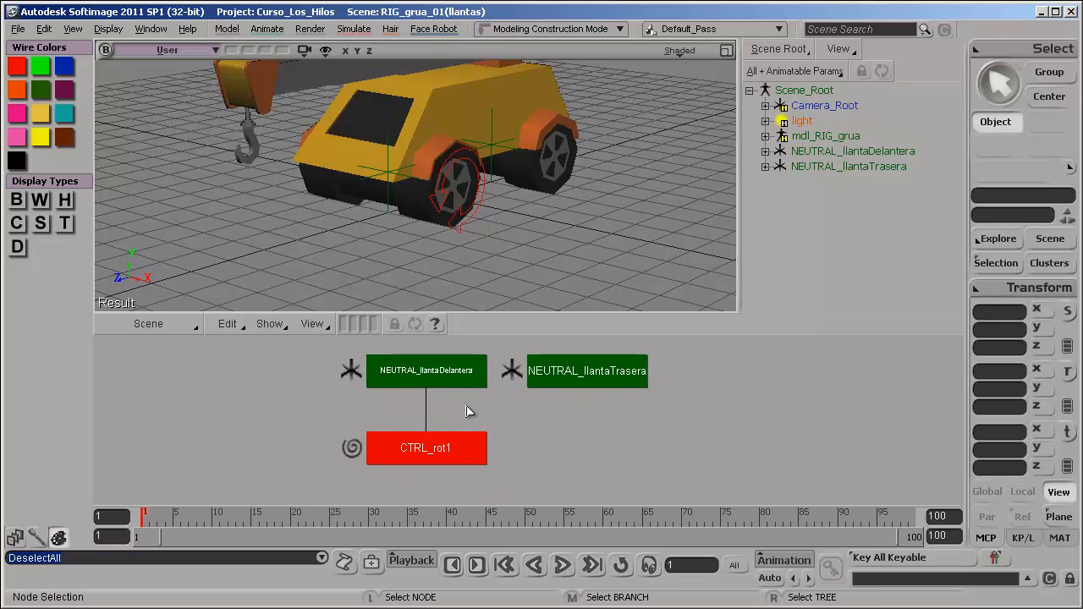
pyautogui.moveTo(431, 378); pyautogui.dragTo(409, 360)
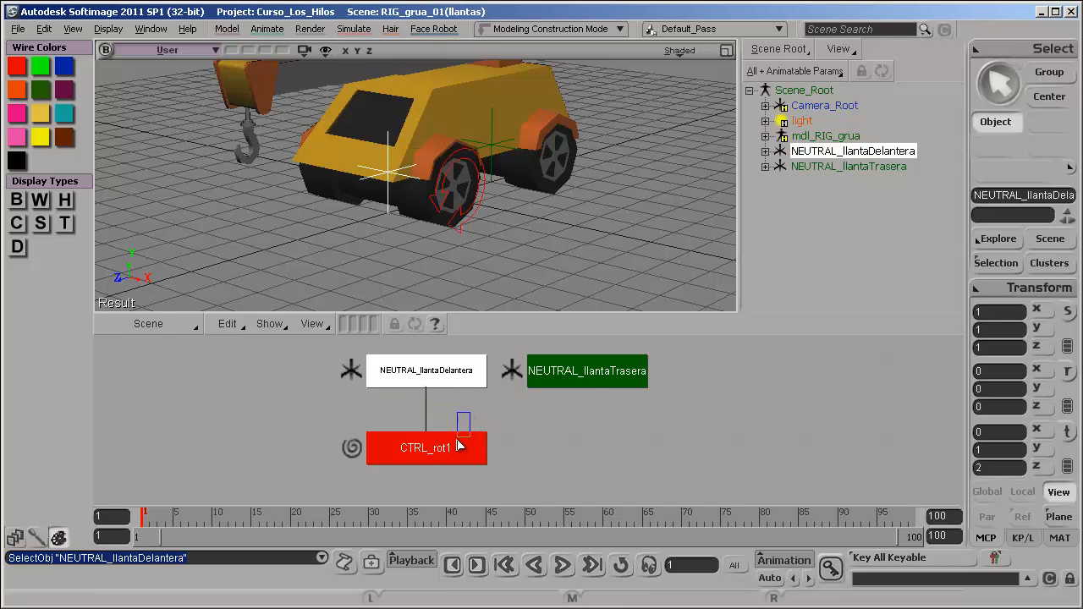
pyautogui.moveTo(449, 461); pyautogui.dragTo(473, 496)
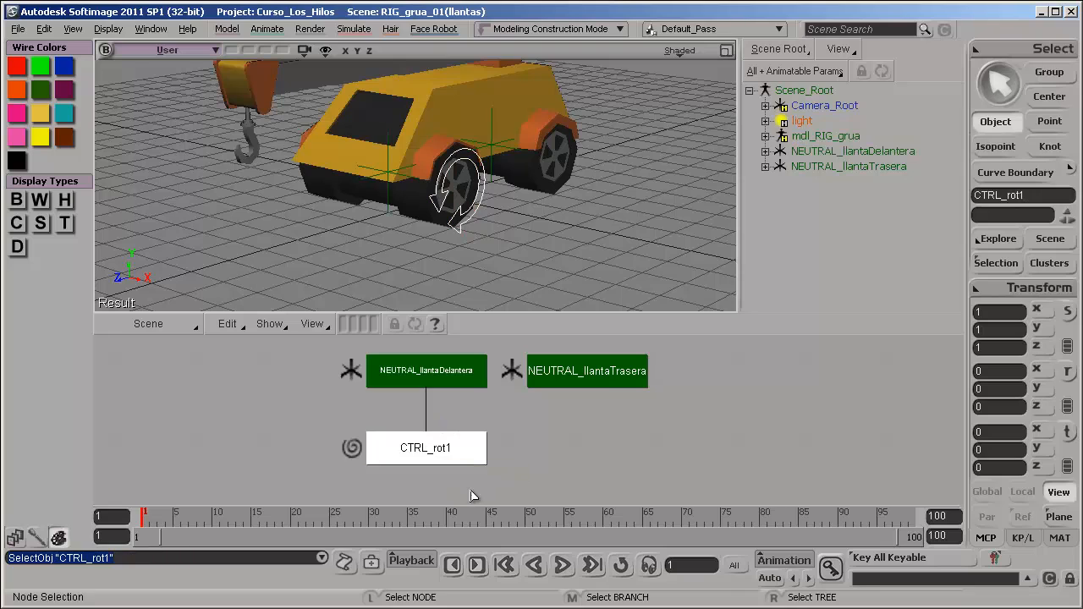
pyautogui.click(549, 430)
pyautogui.click(474, 449)
pyautogui.click(444, 370)
pyautogui.moveTo(463, 449); pyautogui.dragTo(477, 447)
pyautogui.click(524, 437)
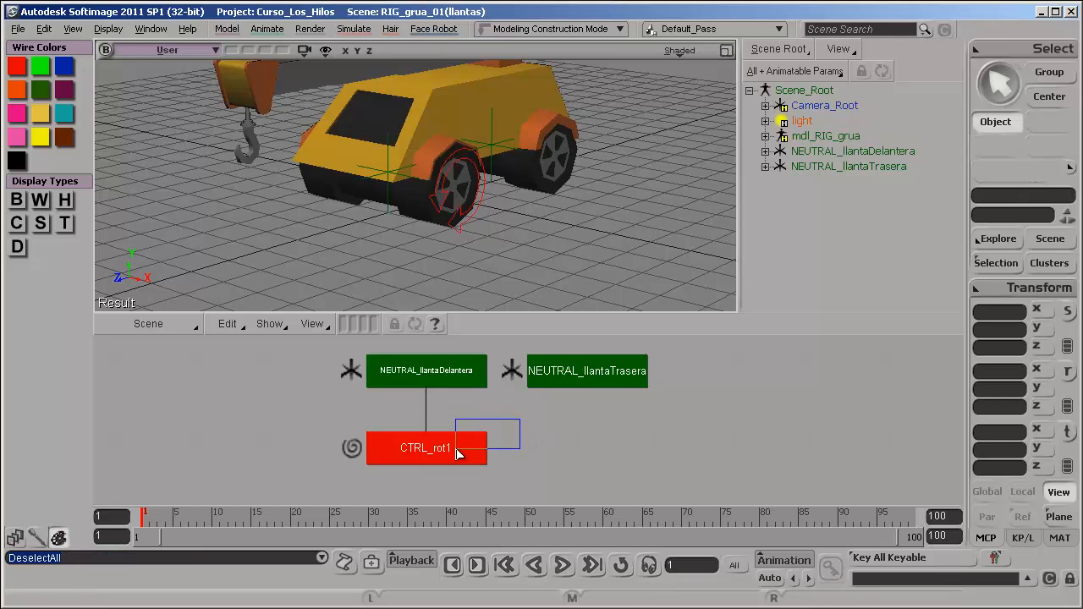
# Select CTRL_rot1 and inspect where its Translate manipulator sits relative to the front null.
pyautogui.moveTo(457, 454); pyautogui.dragTo(457, 453)
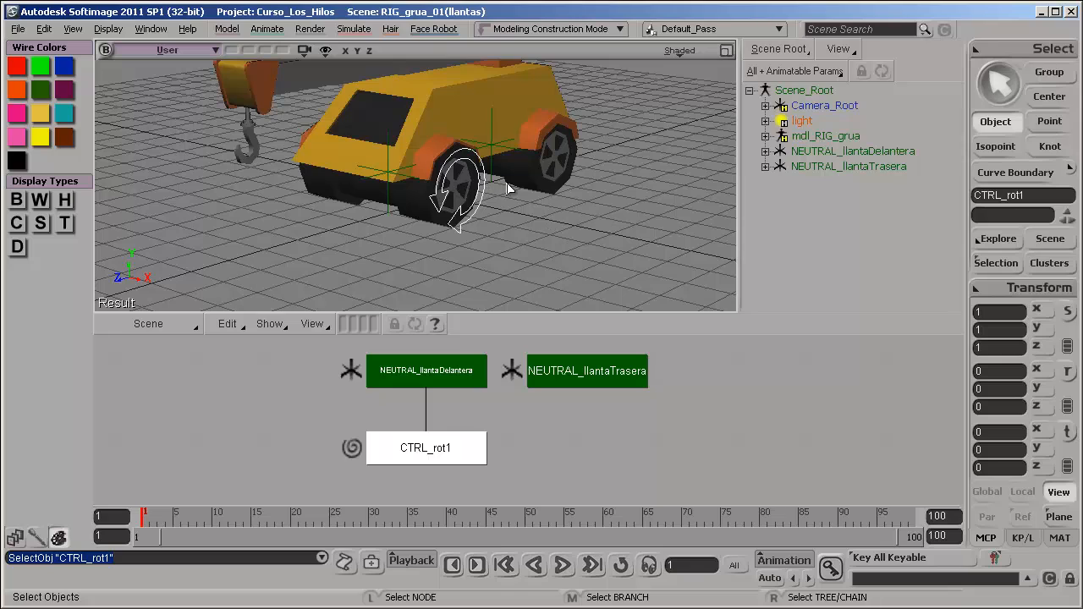
pyautogui.press('v')
pyautogui.press('s')
pyautogui.moveTo(485, 230); pyautogui.dragTo(554, 267)
pyautogui.press('s')
pyautogui.moveTo(430, 198); pyautogui.dragTo(490, 241)
pyautogui.press('s')
pyautogui.press('v')
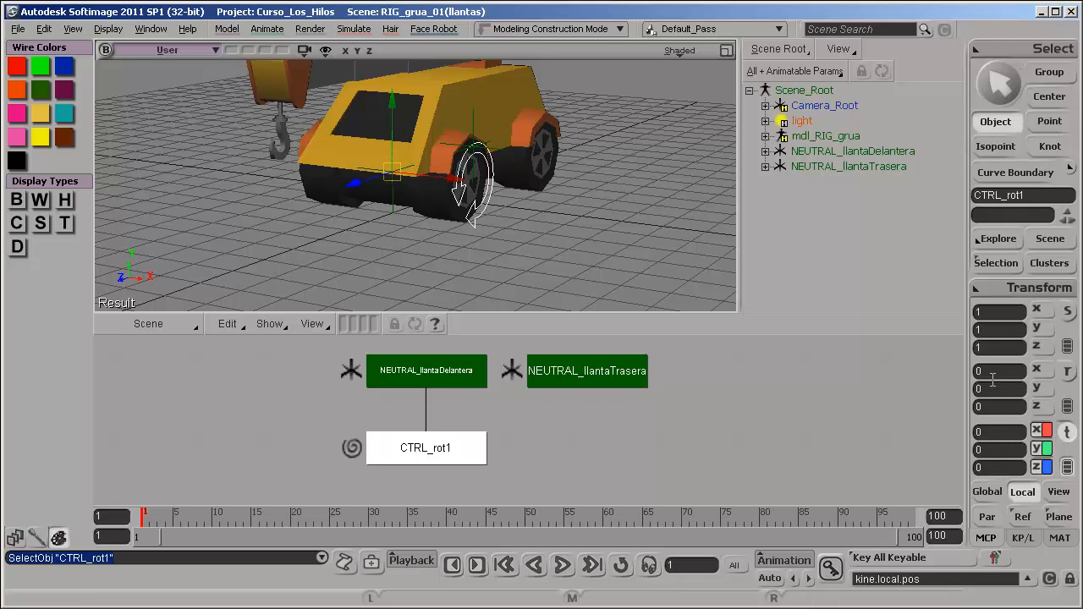
pyautogui.press('s')
pyautogui.moveTo(507, 278)
pyautogui.mouseDown()
pyautogui.moveTo(452, 177)
pyautogui.moveTo(553, 244)
pyautogui.moveTo(517, 248)
pyautogui.moveTo(513, 290)
pyautogui.mouseUp()
# Deselect and reselect CTRL_rot1 to examine it beside the front wheel, ending with nothing selected.
pyautogui.press('space')
pyautogui.click(541, 276)
pyautogui.press('s')
pyautogui.click(483, 225)
pyautogui.press('s')
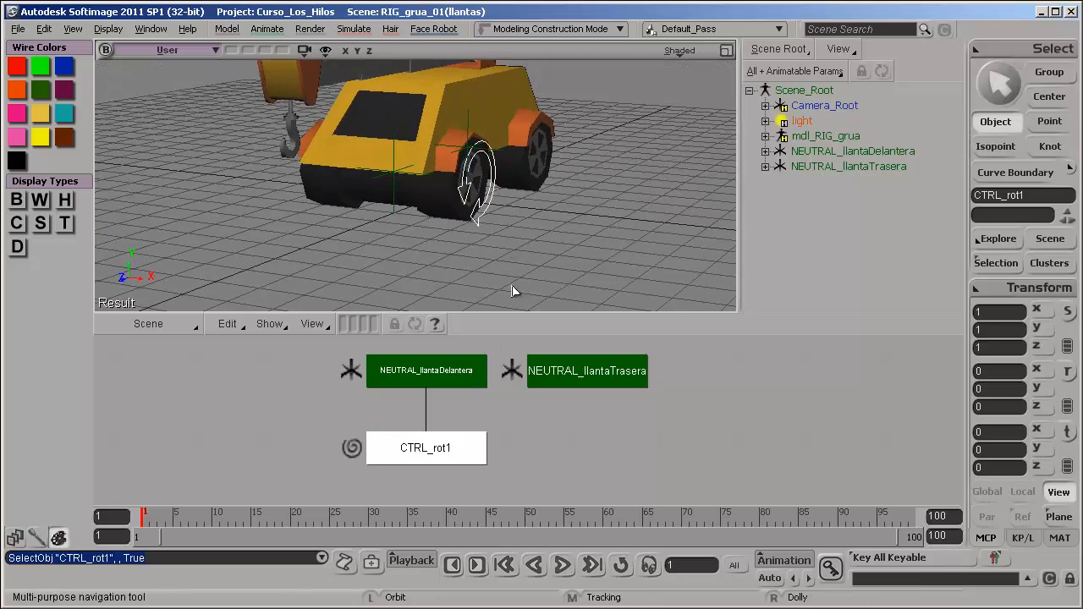
pyautogui.moveTo(599, 456); pyautogui.dragTo(463, 389, button='right')
pyautogui.press('s')
pyautogui.moveTo(506, 218); pyautogui.dragTo(561, 245)
pyautogui.press('space')
pyautogui.click(557, 229)
pyautogui.press('s')
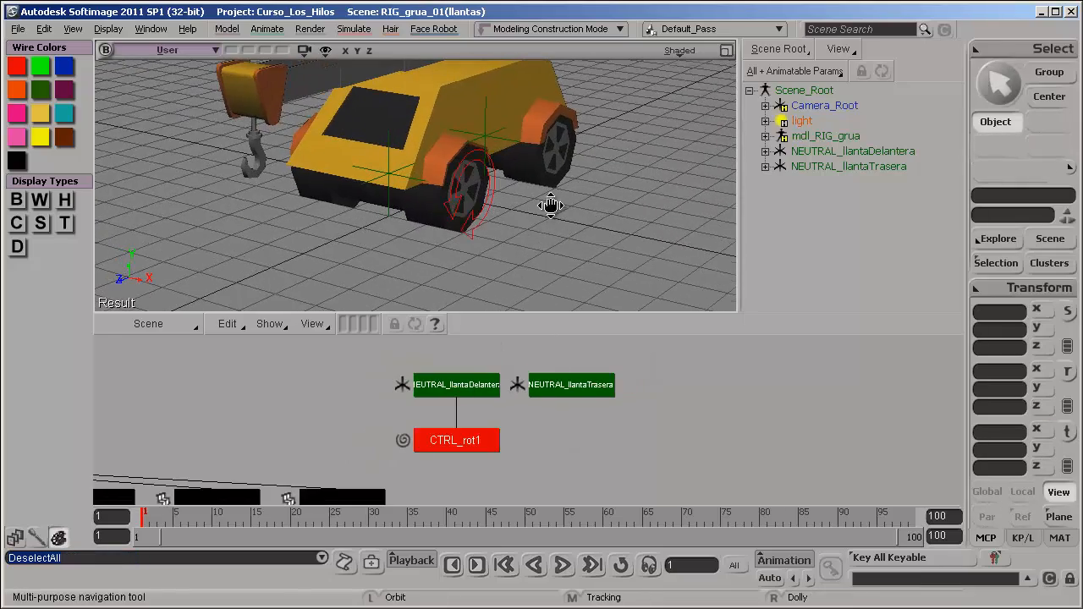
pyautogui.moveTo(551, 203); pyautogui.dragTo(516, 246)
pyautogui.moveTo(546, 455); pyautogui.dragTo(580, 474)
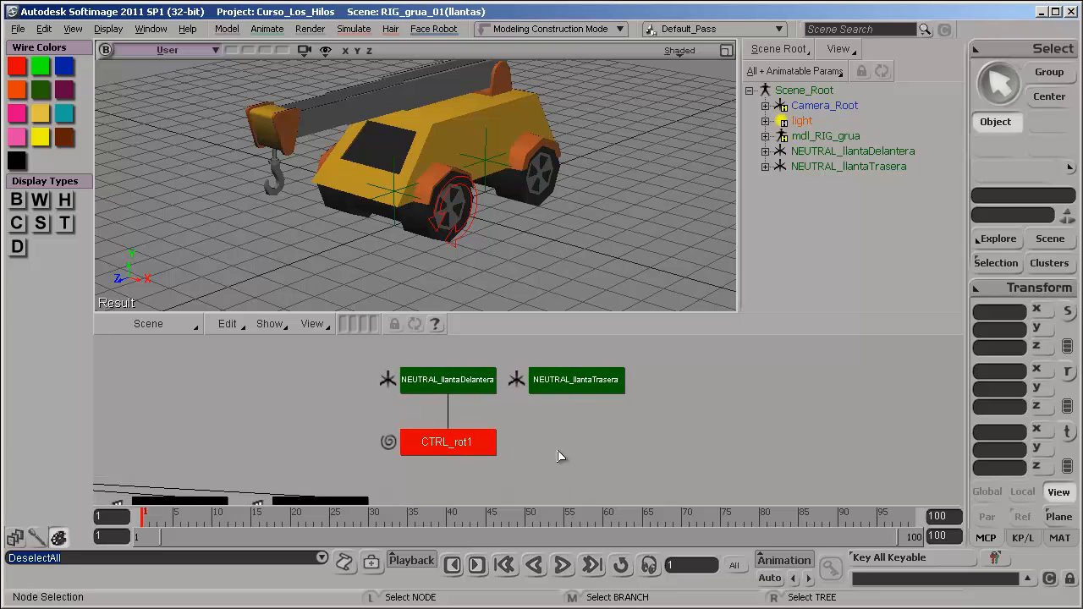
# Select CTRL_rot1 under NEUTRAL_llantaDelantera and reset all its transforms.
pyautogui.moveTo(527, 418); pyautogui.dragTo(468, 464)
pyautogui.click(461, 386)
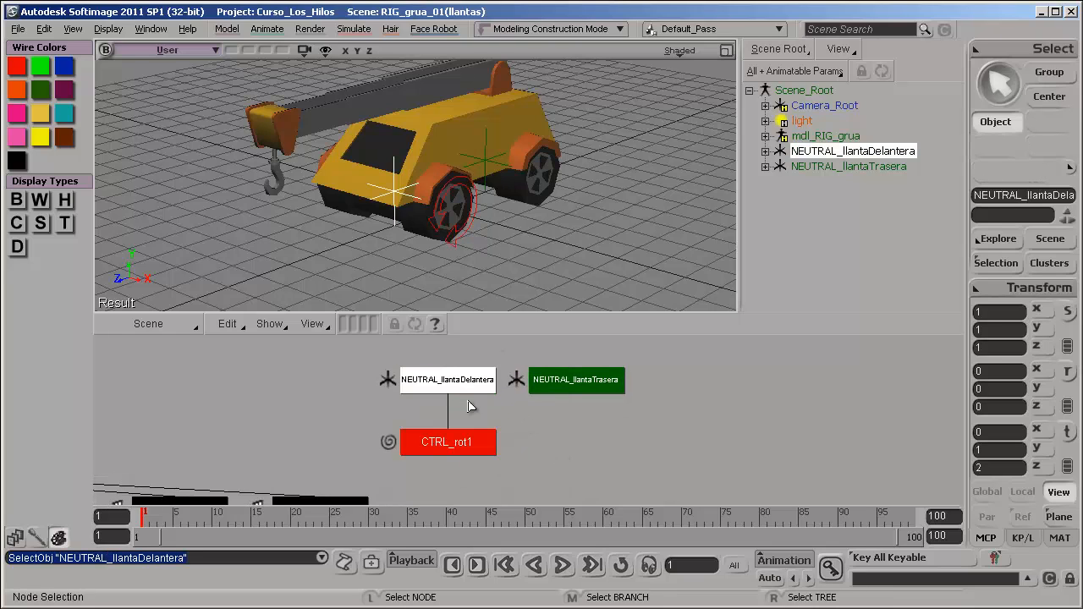
pyautogui.moveTo(515, 430); pyautogui.dragTo(480, 464)
pyautogui.moveTo(544, 453); pyautogui.dragTo(538, 470)
pyautogui.moveTo(526, 428); pyautogui.dragTo(486, 455)
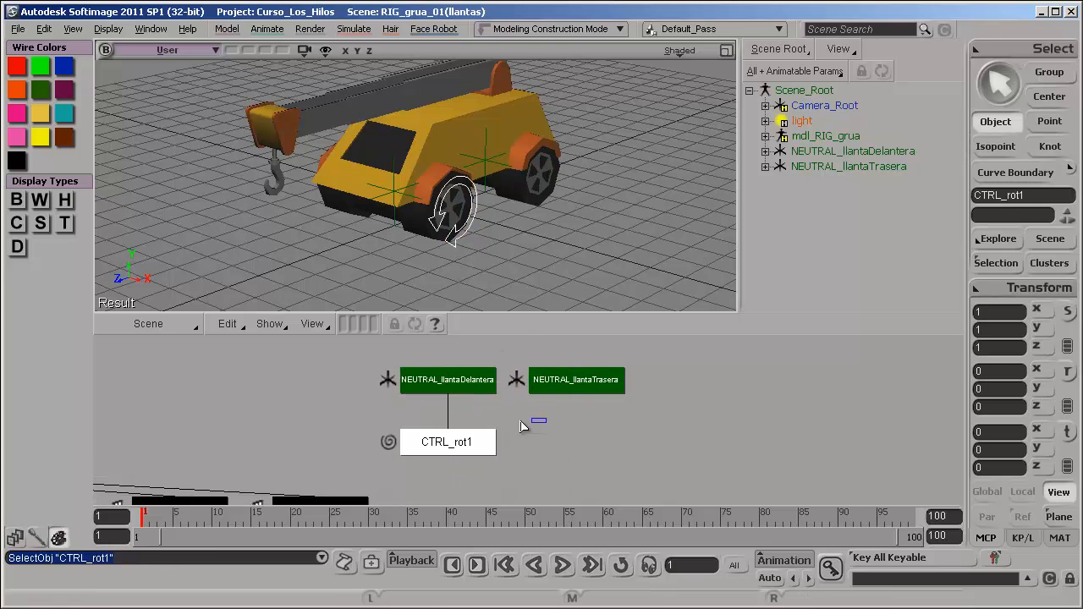
pyautogui.moveTo(520, 422); pyautogui.dragTo(485, 468)
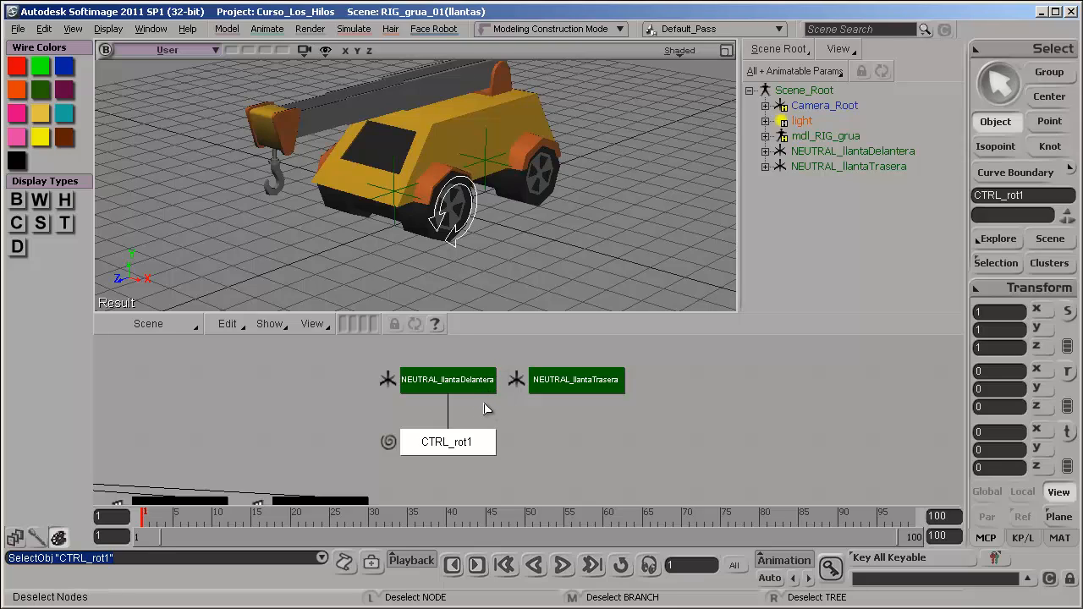
pyautogui.hotkey('ctrl', 'shift', 'r')
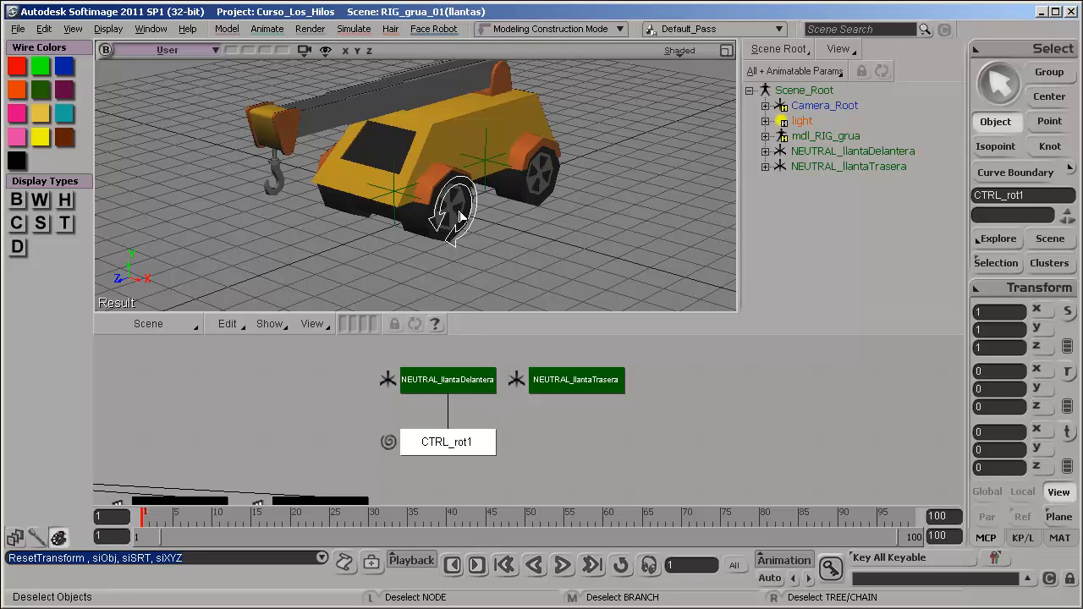
# Check CTRL_rot1's placement at the front wheel with the Translate manipulator and deselect it.
pyautogui.press('v')
pyautogui.press('s')
pyautogui.moveTo(462, 223); pyautogui.dragTo(483, 193)
pyautogui.press('s')
pyautogui.press('space')
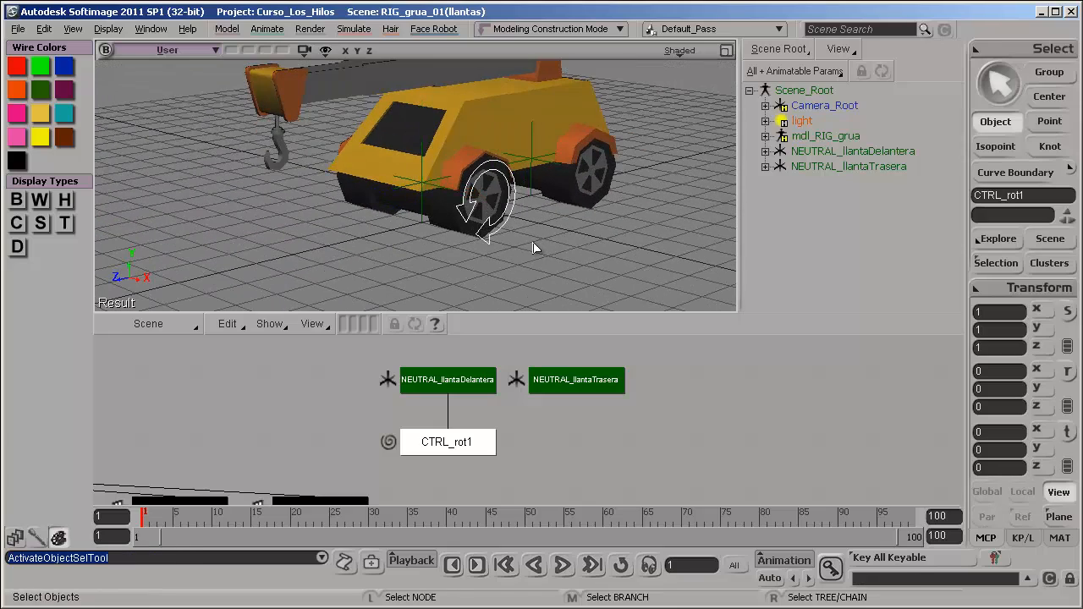
pyautogui.click(534, 248)
# Try detaching CTRL_rot1 from NEUTRAL_llantaDelantera and resetting all its transforms.
pyautogui.click(462, 451)
pyautogui.moveTo(458, 450); pyautogui.dragTo(484, 417)
pyautogui.click(593, 455)
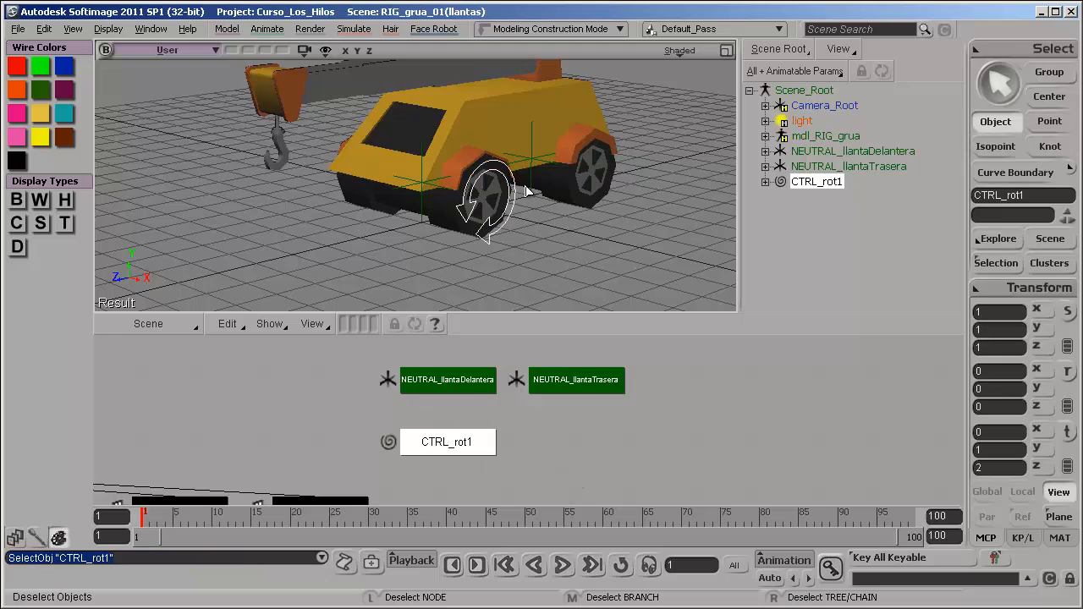
pyautogui.hotkey('ctrl', 'shift', 'r')
pyautogui.press('s')
pyautogui.moveTo(551, 236); pyautogui.dragTo(588, 252)
pyautogui.press('v')
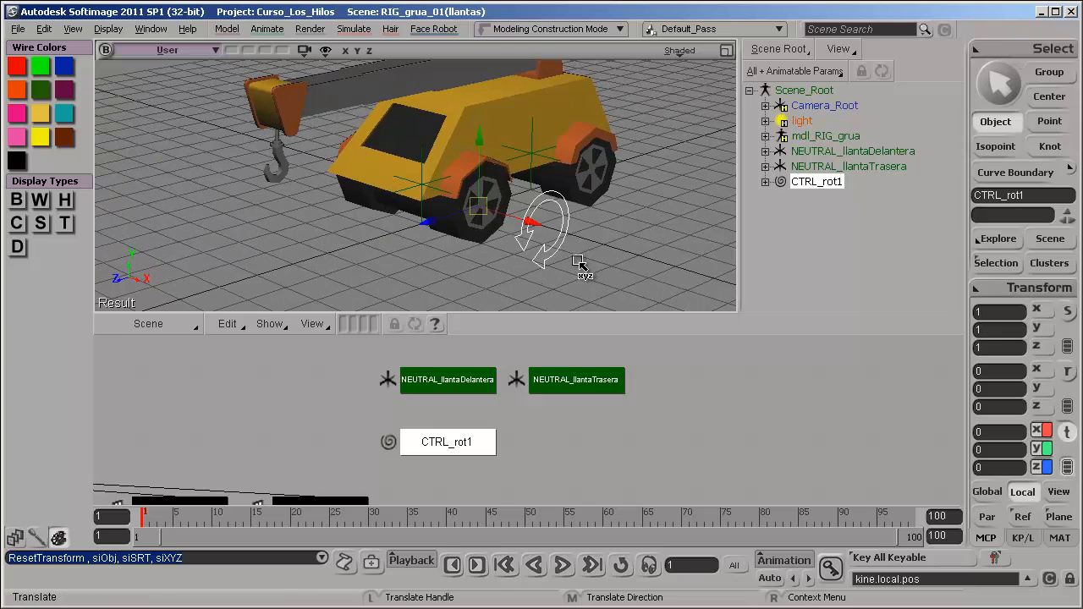
# Undo the transform reset and the detachment of CTRL_rot1 from its parent null.
pyautogui.hotkey('ctrl', 'z')
pyautogui.hotkey('ctrl', 'z')
pyautogui.hotkey('ctrl', 'z')
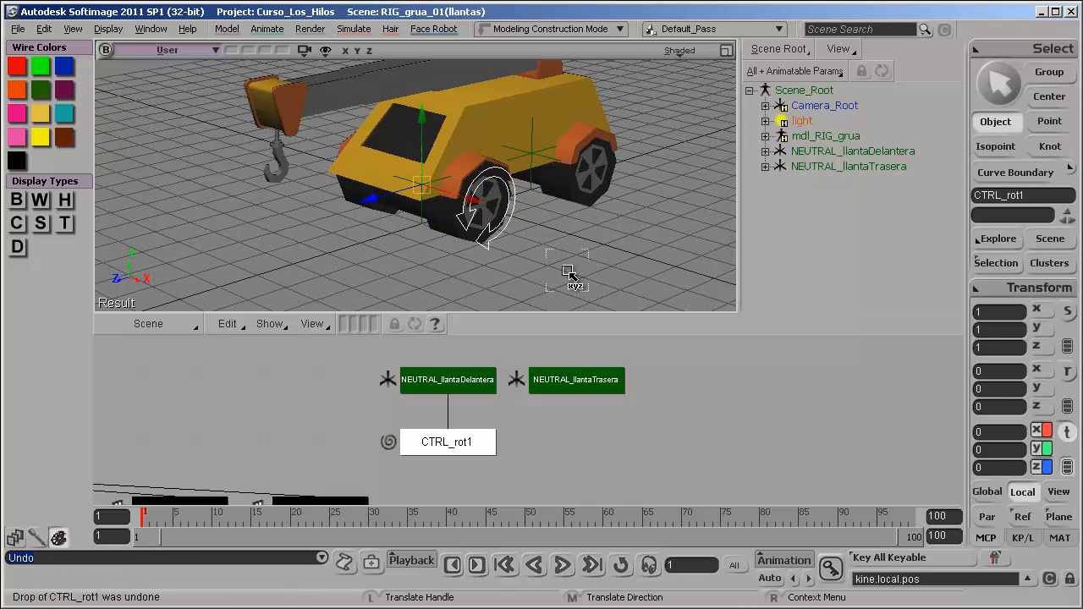
# Select the NEUTRAL_llantaDelantera and NEUTRAL_llantaTrasera nulls together to review them in the schematic.
pyautogui.click(471, 387)
pyautogui.click(518, 451)
pyautogui.click(460, 381)
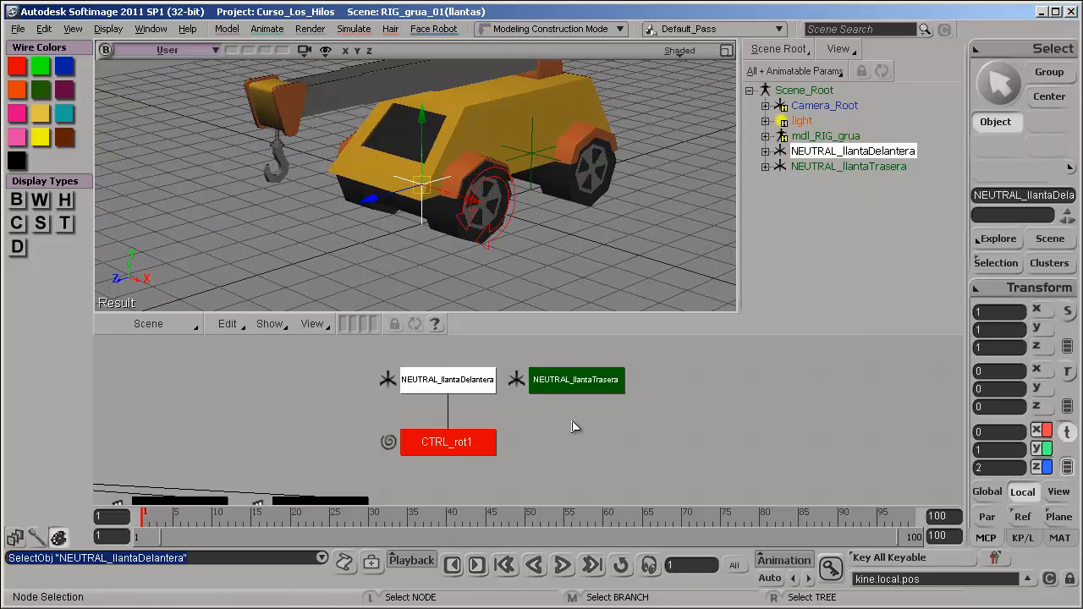
pyautogui.keyDown('shift'); pyautogui.click(584, 381); pyautogui.keyUp('shift')
pyautogui.scroll(1, 595, 438)
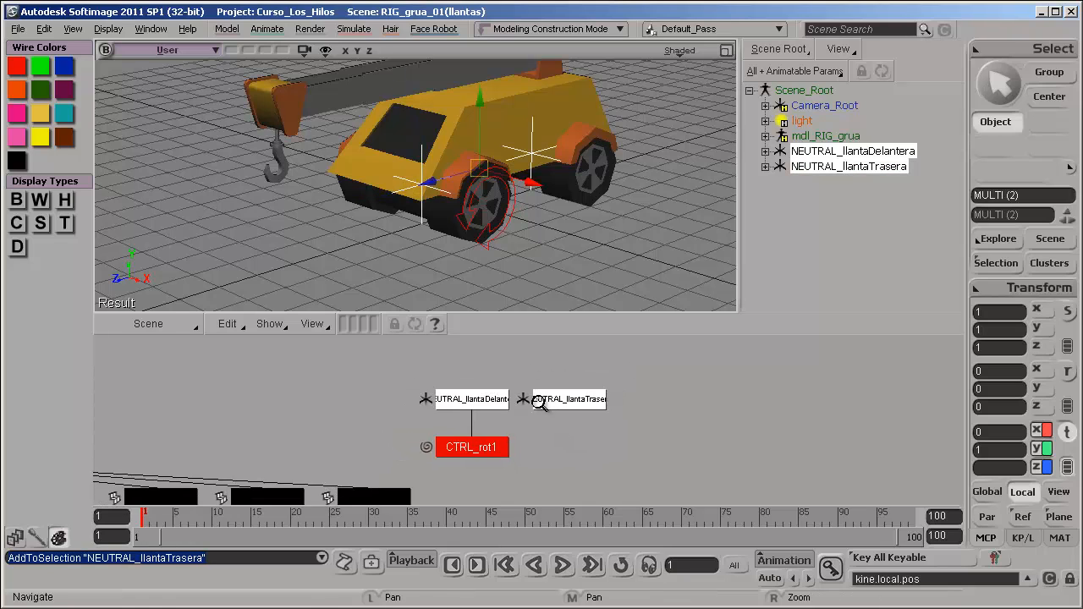
pyautogui.moveTo(539, 405); pyautogui.dragTo(606, 443, button='middle')
pyautogui.moveTo(606, 443); pyautogui.dragTo(634, 454)
pyautogui.moveTo(634, 454); pyautogui.dragTo(615, 448, button='middle')
pyautogui.moveTo(615, 447); pyautogui.dragTo(584, 484)
# Select the CTRL_rot1 curve at the front wheel in the viewport and deselect it.
pyautogui.press('s')
pyautogui.moveTo(537, 180); pyautogui.dragTo(514, 231)
pyautogui.press('space')
pyautogui.moveTo(539, 234); pyautogui.dragTo(491, 252)
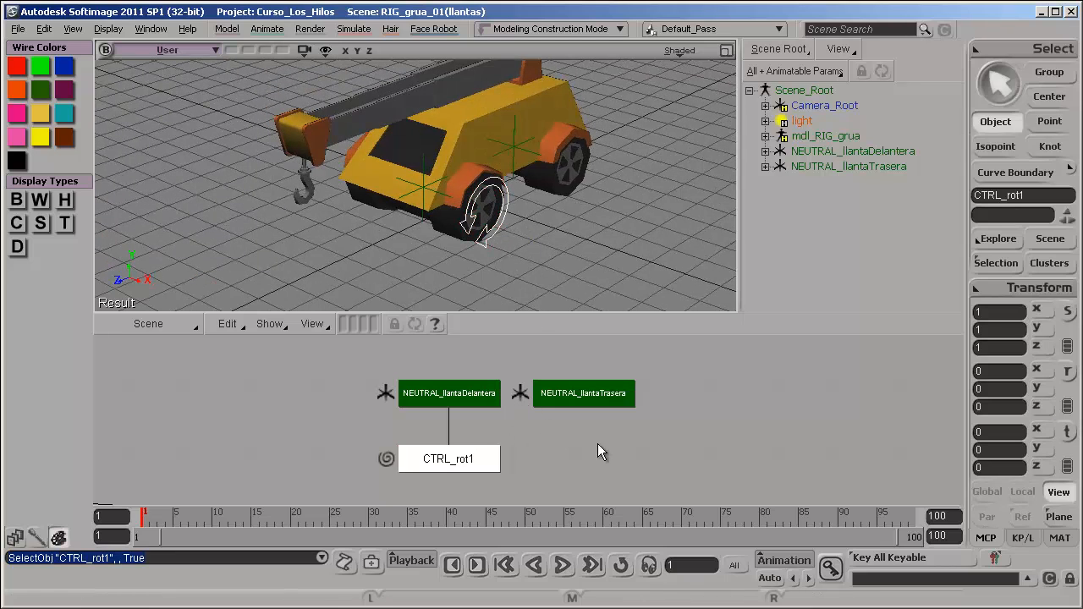
pyautogui.click(540, 208)
# Turn off XRay shading in the User viewport.
pyautogui.press('s')
pyautogui.moveTo(540, 209); pyautogui.dragTo(563, 220)
pyautogui.click(684, 52)
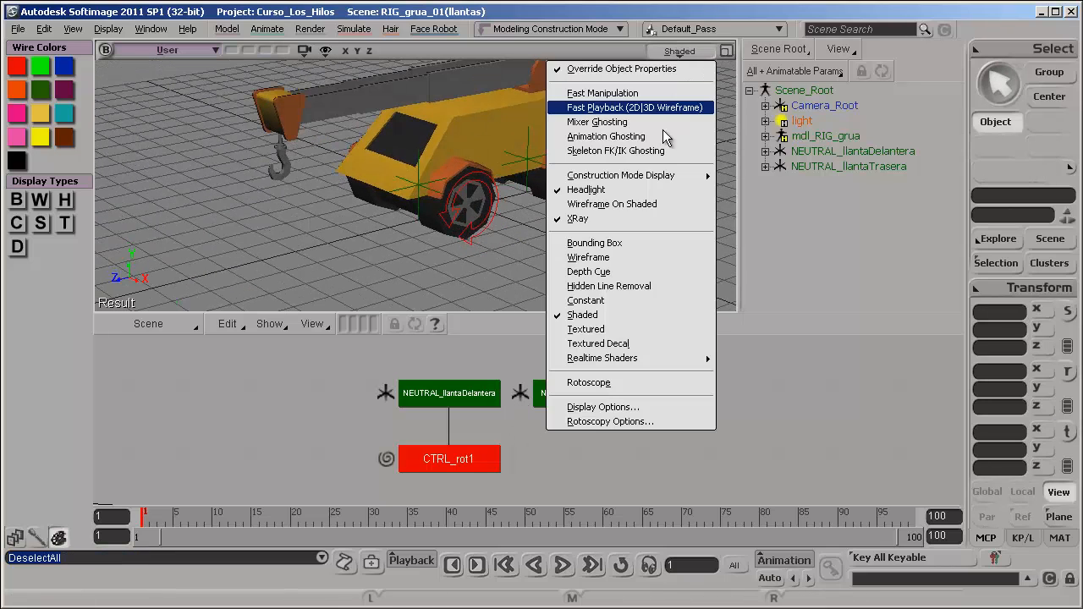
pyautogui.click(652, 220)
# Select CTRL_rot1, examine it around the front wheel from closer angles, and deselect it.
pyautogui.press('s')
pyautogui.moveTo(480, 242)
pyautogui.mouseDown()
pyautogui.moveTo(628, 223)
pyautogui.moveTo(520, 213)
pyautogui.moveTo(534, 267)
pyautogui.mouseUp()
pyautogui.moveTo(534, 268); pyautogui.dragTo(486, 254, button='right')
pyautogui.click(487, 248)
pyautogui.press('s')
pyautogui.moveTo(496, 271); pyautogui.dragTo(523, 280)
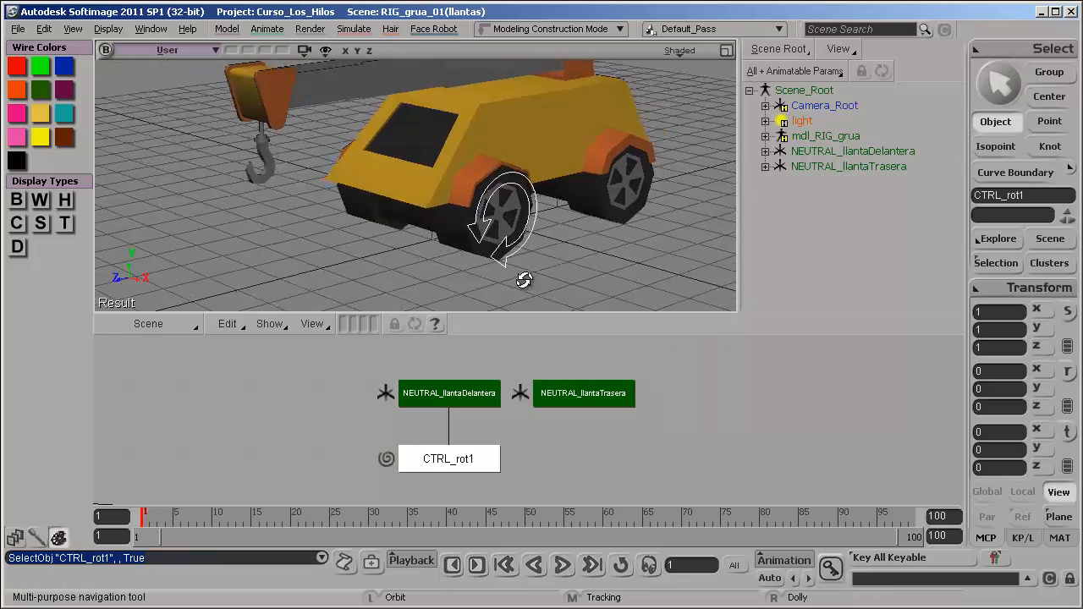
pyautogui.moveTo(523, 280); pyautogui.dragTo(565, 258, button='right')
pyautogui.click(565, 259)
pyautogui.press('s')
# Select CTRL_rot1, try rotating it with the Rotate tool, and undo the rotation.
pyautogui.moveTo(566, 259); pyautogui.dragTo(489, 226)
pyautogui.click(503, 238)
pyautogui.press('s')
pyautogui.press('c')
pyautogui.click(537, 261)
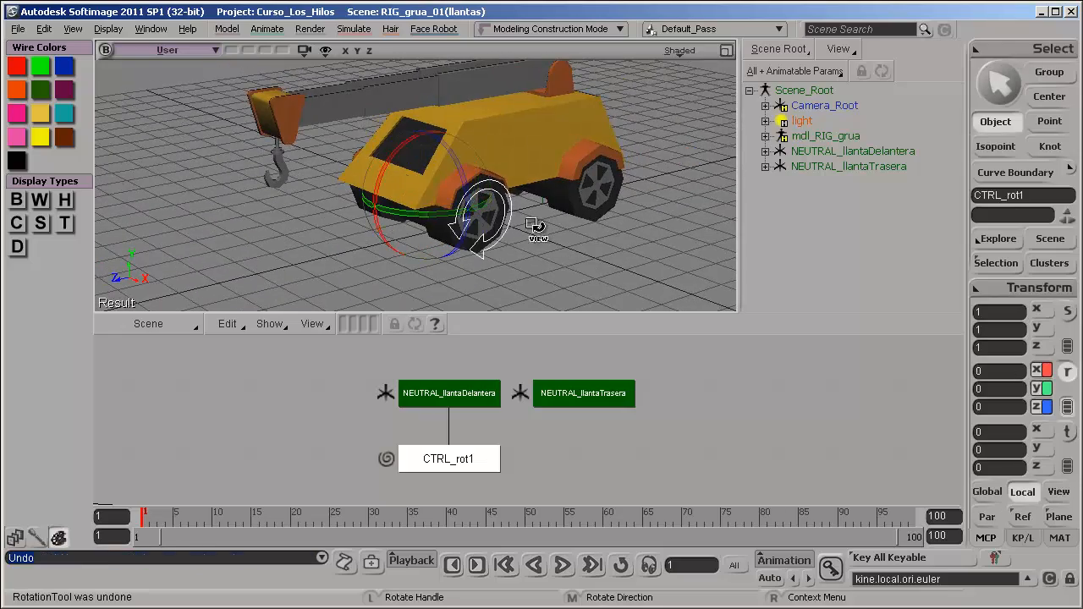
# Select CTRL_rot1 from the crane's front view and duplicate it.
pyautogui.press('s')
pyautogui.moveTo(417, 221); pyautogui.dragTo(386, 259)
pyautogui.click(427, 267)
pyautogui.click(494, 283)
pyautogui.moveTo(496, 282); pyautogui.dragTo(536, 259)
pyautogui.click(541, 229)
pyautogui.hotkey('ctrl', 'd')
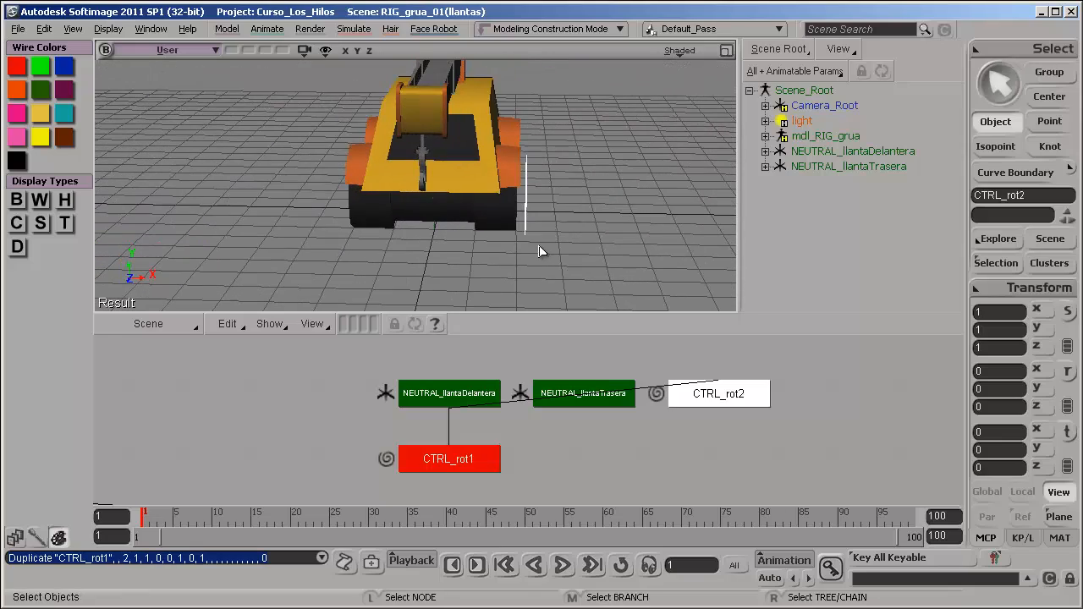
# Try setting the duplicated control's local X translation to -1 and undo the move.
pyautogui.moveTo(554, 220); pyautogui.dragTo(672, 290)
pyautogui.press('v')
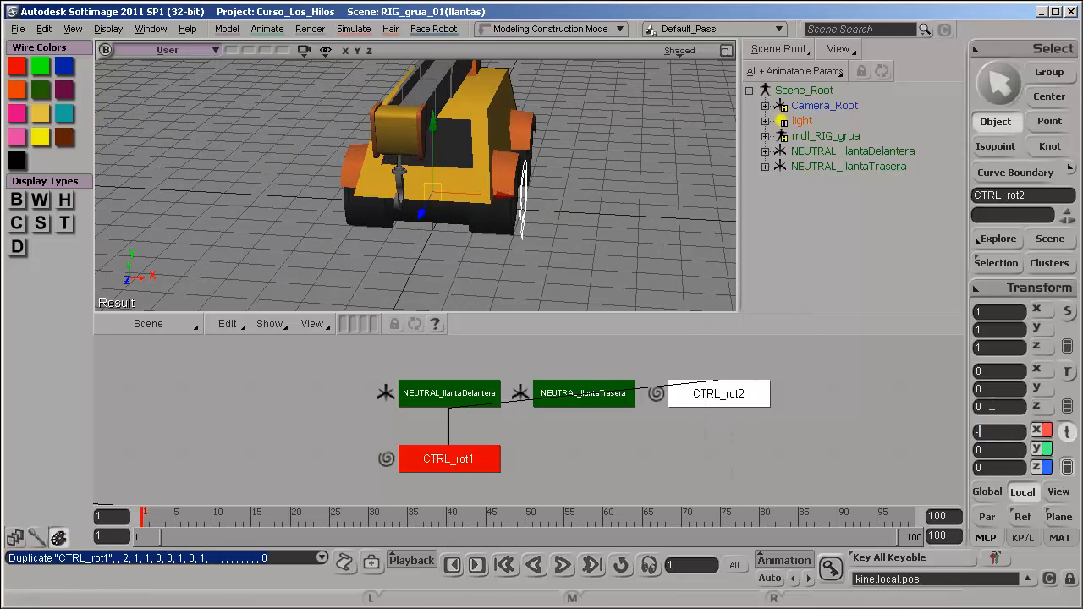
pyautogui.press('Return')
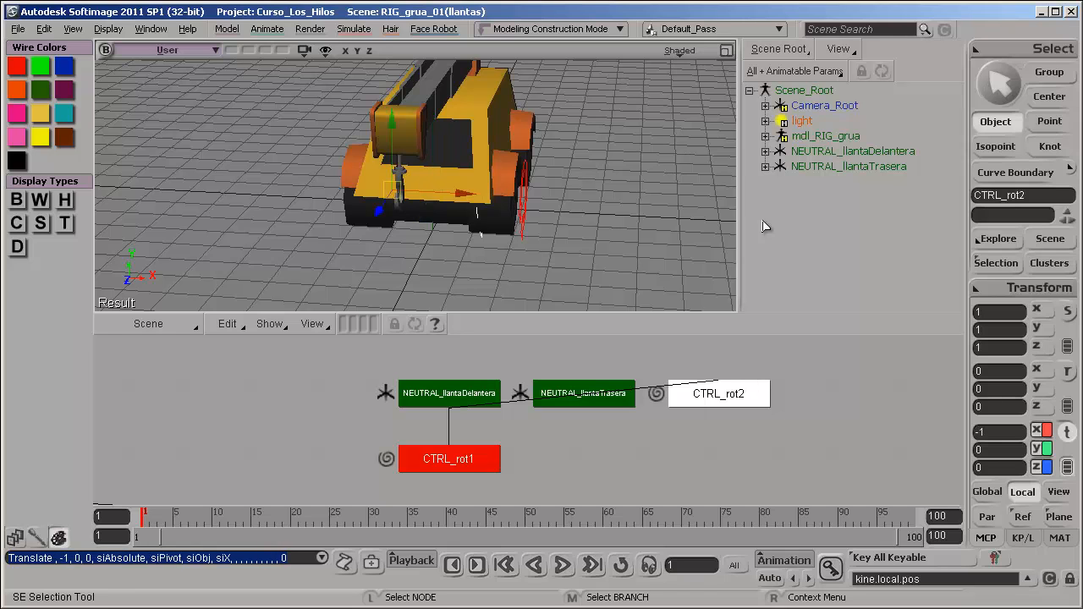
pyautogui.hotkey('ctrl', 'z')
pyautogui.press('space')
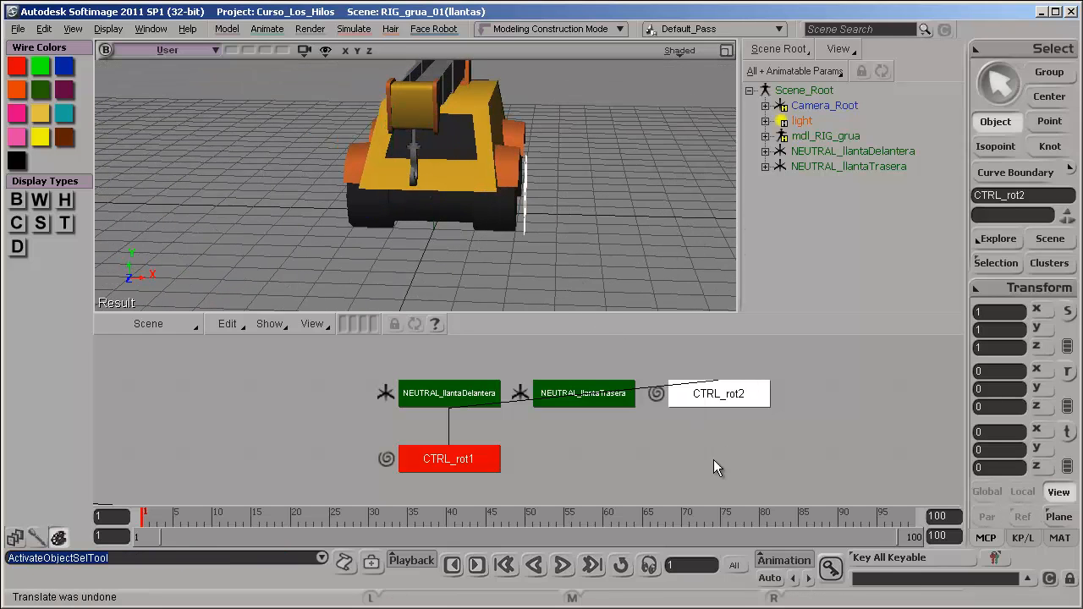
# Try scaling CTRL_rot2 along its local X axis to mirror it, and undo the scaling.
pyautogui.press('s')
pyautogui.moveTo(525, 227); pyautogui.dragTo(545, 245)
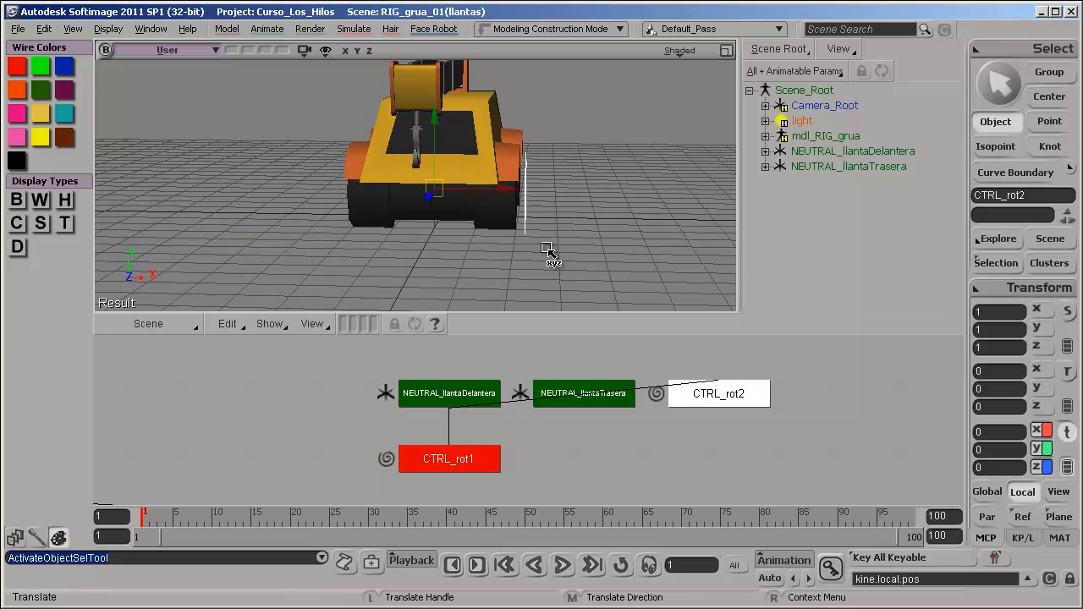
pyautogui.press('x')
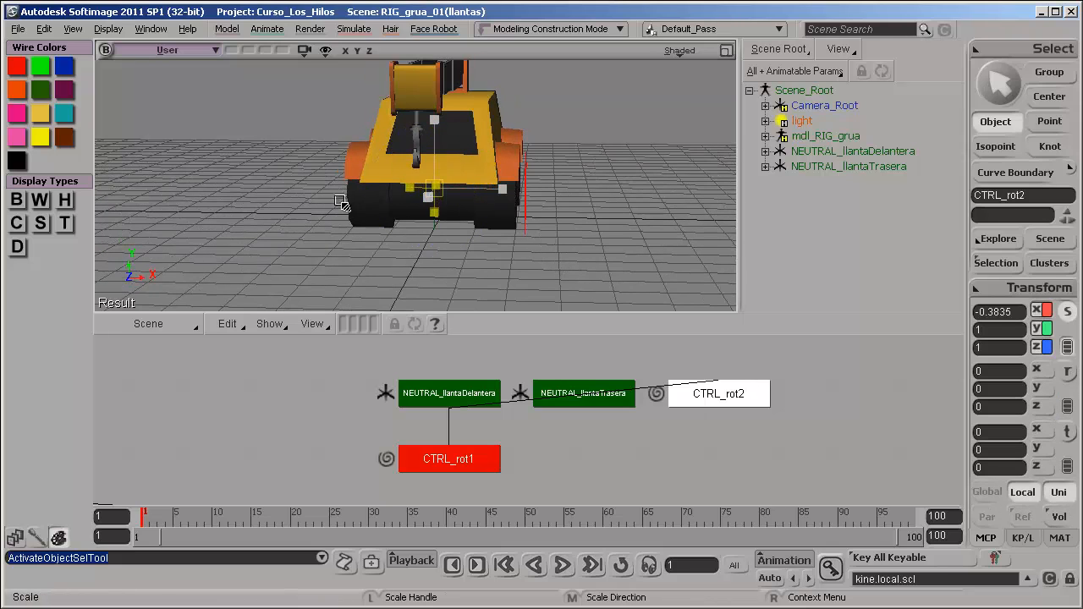
pyautogui.moveTo(340, 201)
pyautogui.mouseDown()
pyautogui.moveTo(242, 184)
pyautogui.moveTo(327, 194)
pyautogui.mouseUp()
pyautogui.hotkey('ctrl', 'z')
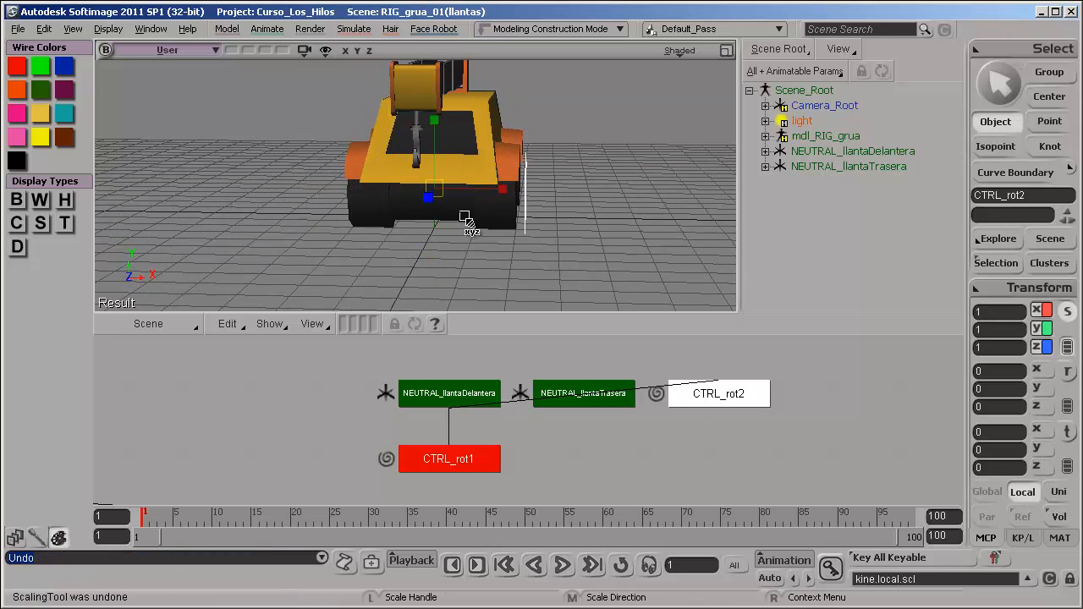
# Select all points of CTRL_rot2 and move them along X in the front view to the opposite front wheel.
pyautogui.press('s')
pyautogui.moveTo(621, 245); pyautogui.dragTo(586, 267)
pyautogui.click(755, 466)
pyautogui.click(724, 396)
pyautogui.press('s')
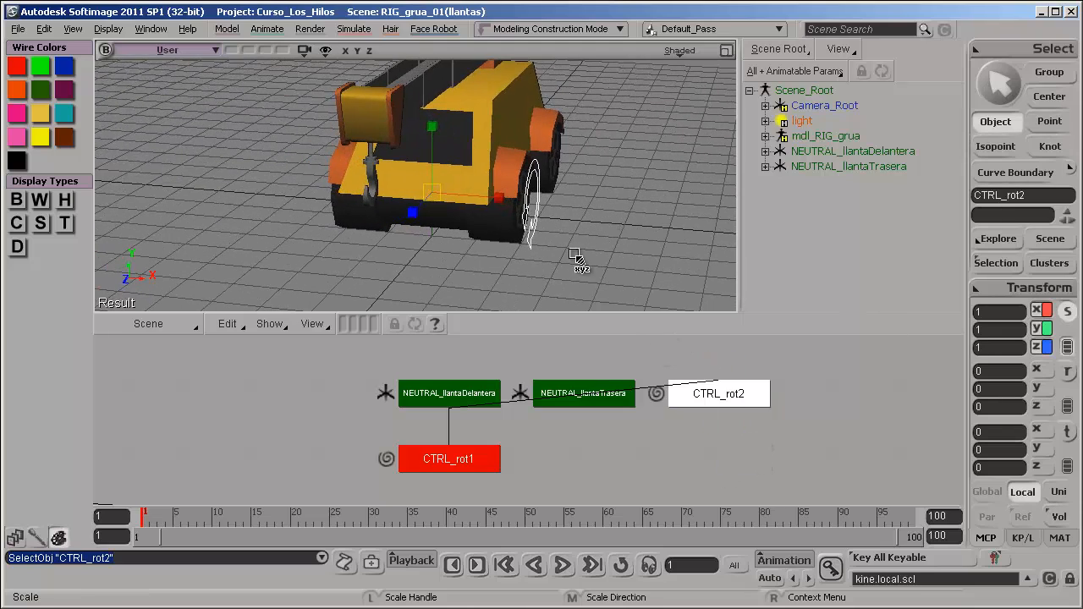
pyautogui.press('t')
pyautogui.moveTo(656, 119); pyautogui.dragTo(495, 281)
pyautogui.press('F12')
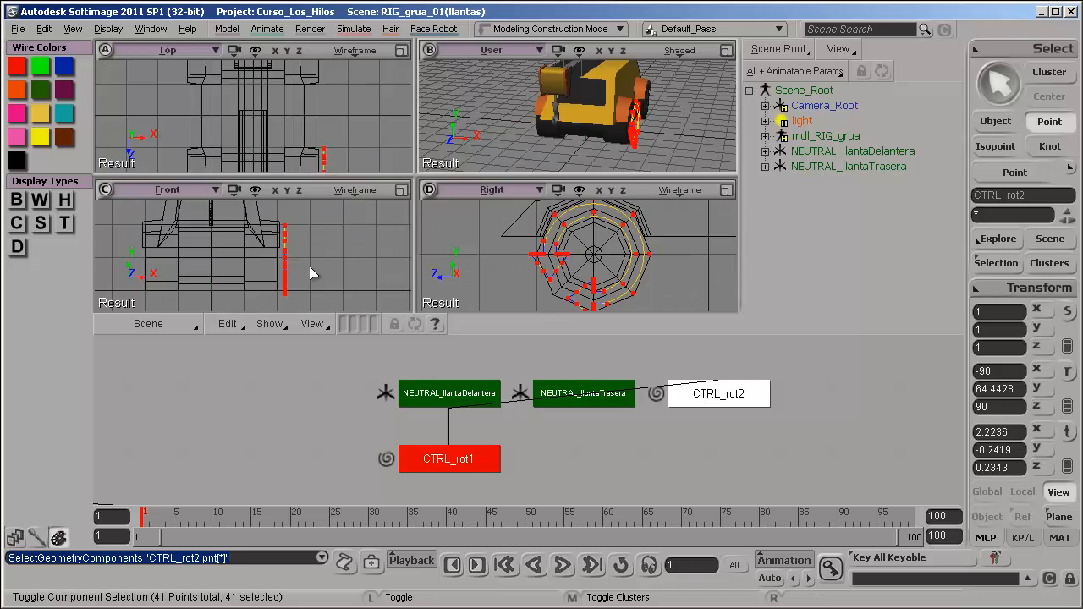
pyautogui.press('F12')
pyautogui.press('v')
pyautogui.moveTo(609, 218); pyautogui.dragTo(308, 303)
pyautogui.press('space')
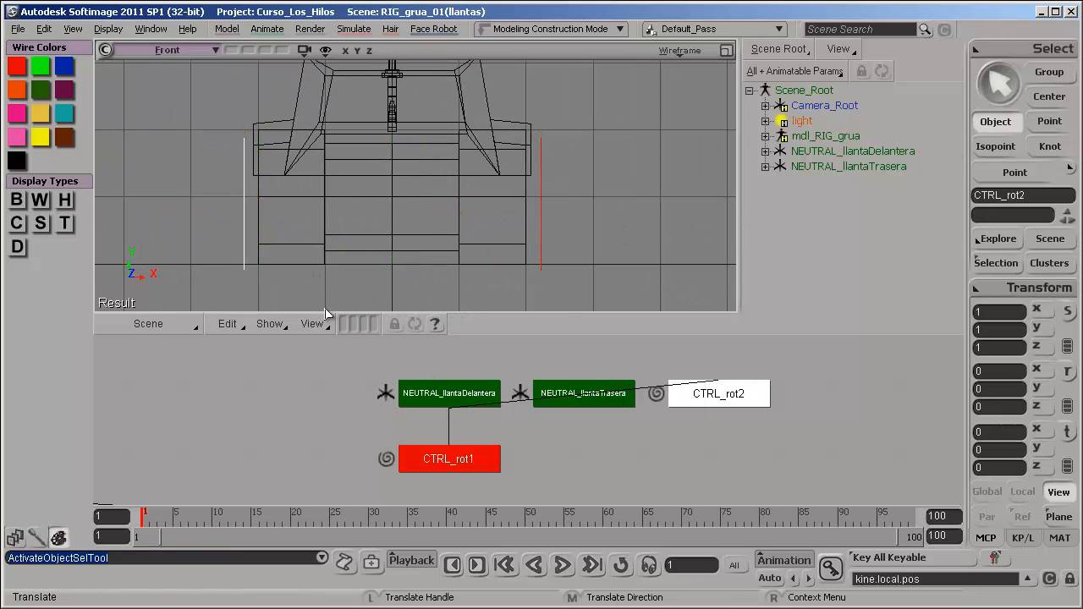
# Deselect the control and examine the rotation arrows on both front wheels from several sides of the crane.
pyautogui.press('F12')
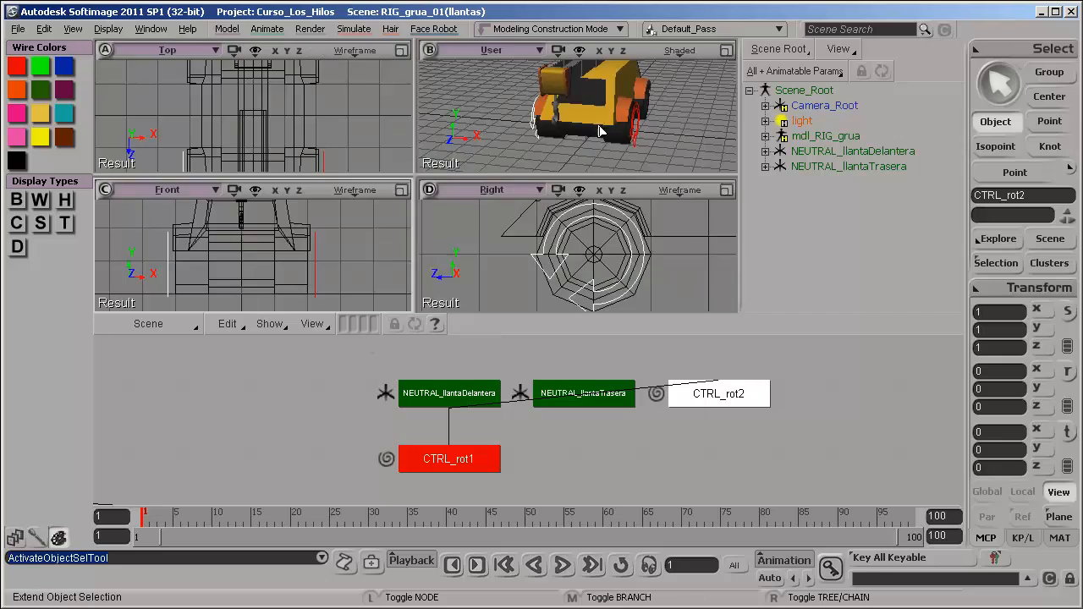
pyautogui.press('F12')
pyautogui.press('s')
pyautogui.moveTo(597, 129); pyautogui.dragTo(406, 284)
pyautogui.hotkey('ctrl', 'shift', 'a')
pyautogui.click(375, 247)
pyautogui.press('s')
pyautogui.click(491, 278)
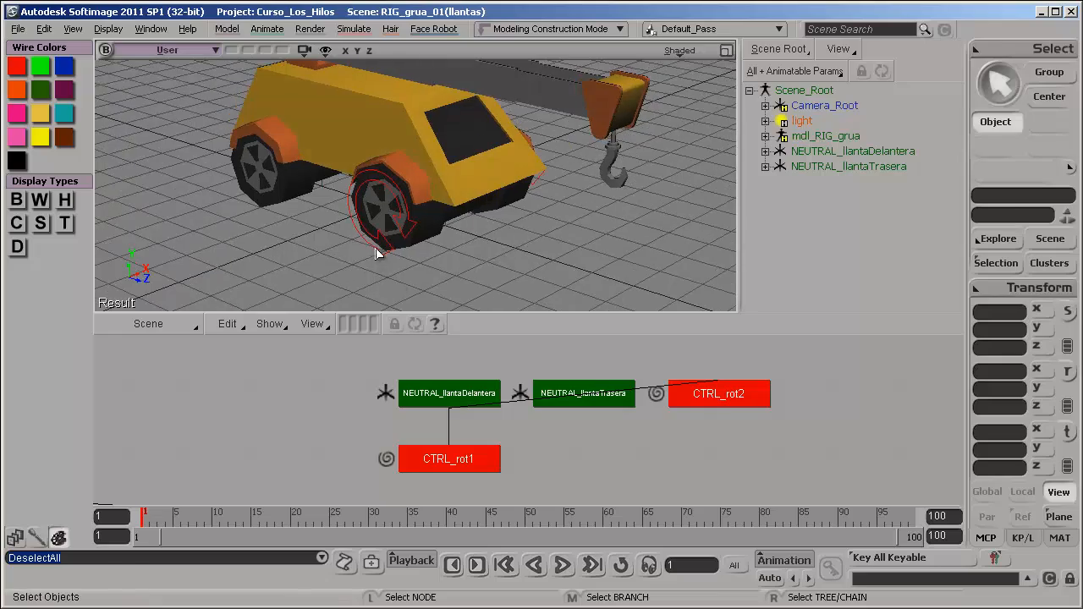
pyautogui.click(375, 248)
pyautogui.moveTo(482, 268); pyautogui.dragTo(362, 183)
pyautogui.keyDown('shift'); pyautogui.click(454, 262); pyautogui.keyUp('shift')
pyautogui.press('s')
pyautogui.click(520, 258)
pyautogui.click(513, 250)
pyautogui.press('s')
pyautogui.press('s')
pyautogui.moveTo(431, 215); pyautogui.dragTo(460, 229)
pyautogui.click(543, 246)
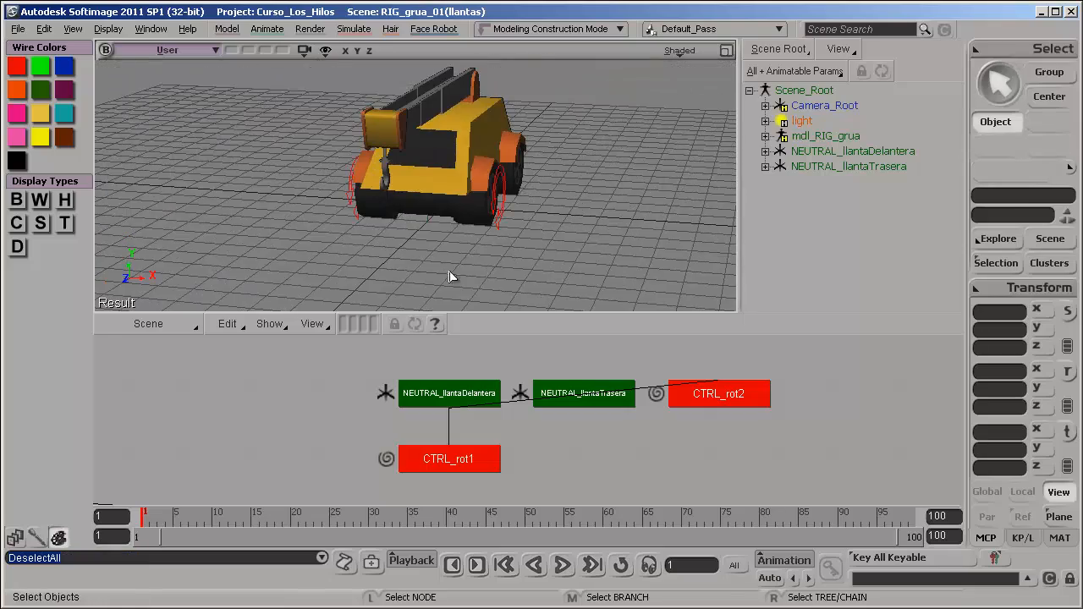
# Select CTRL_rot1 and CTRL_rot2 and isolate them in the User view.
pyautogui.press('s')
pyautogui.moveTo(450, 274); pyautogui.dragTo(518, 252)
pyautogui.click(304, 50)
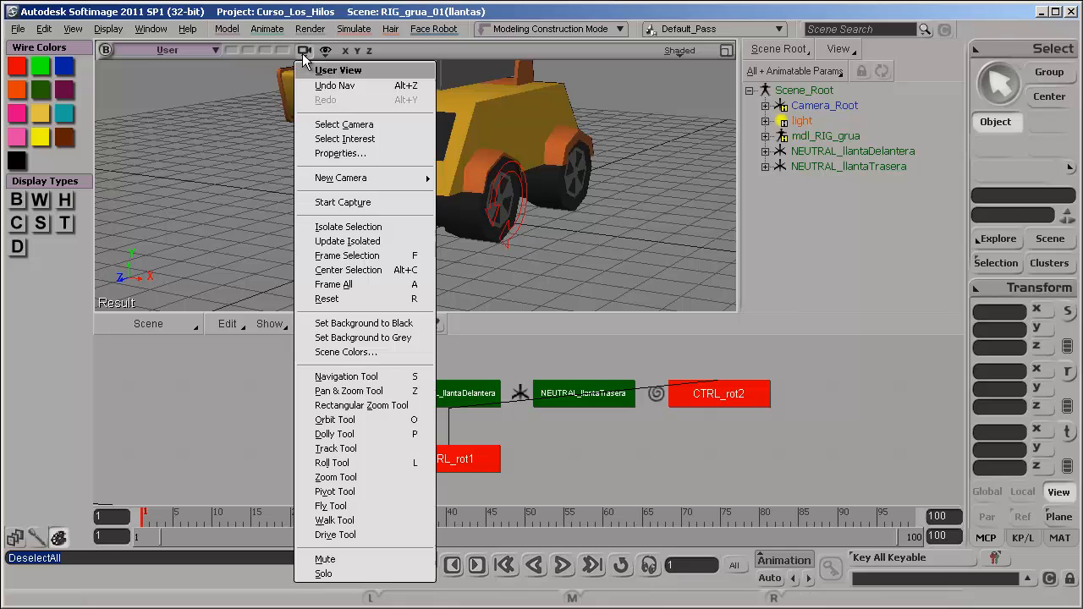
pyautogui.click(658, 270)
pyautogui.moveTo(741, 375); pyautogui.dragTo(702, 433)
pyautogui.keyDown('shift'); pyautogui.moveTo(570, 435); pyautogui.dragTo(381, 479); pyautogui.keyUp('shift')
pyautogui.click(300, 52)
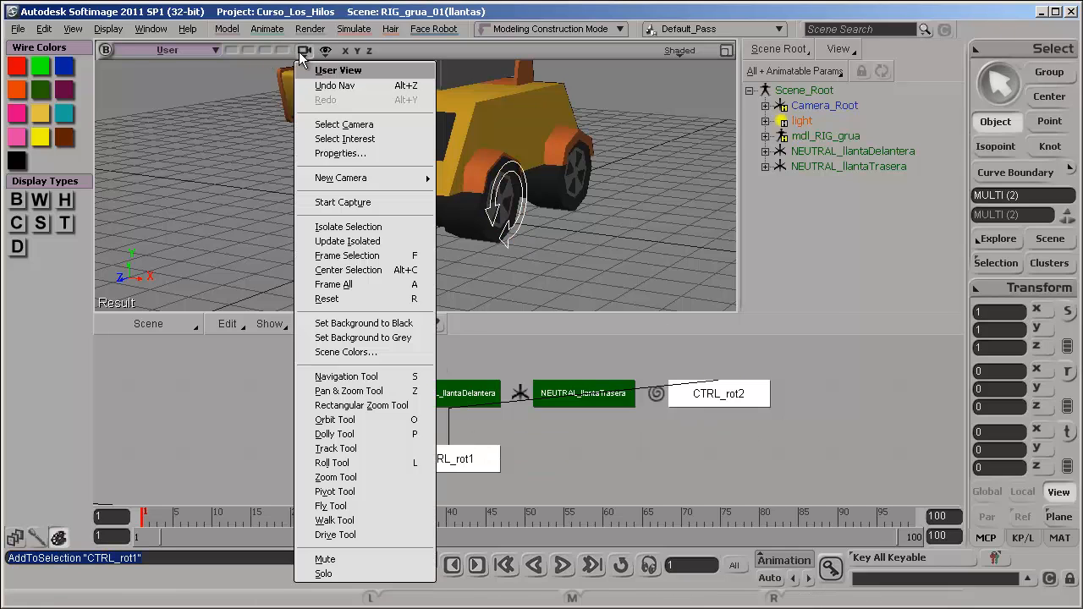
pyautogui.click(340, 229)
# Merge the CTRL_rot1 and CTRL_rot2 curves into a single curve, picking the boundary near each control's lower arrow.
pyautogui.press('s')
pyautogui.click(431, 229)
pyautogui.moveTo(435, 227); pyautogui.dragTo(403, 174)
pyautogui.press('s')
pyautogui.moveTo(404, 175); pyautogui.dragTo(518, 163, button='right')
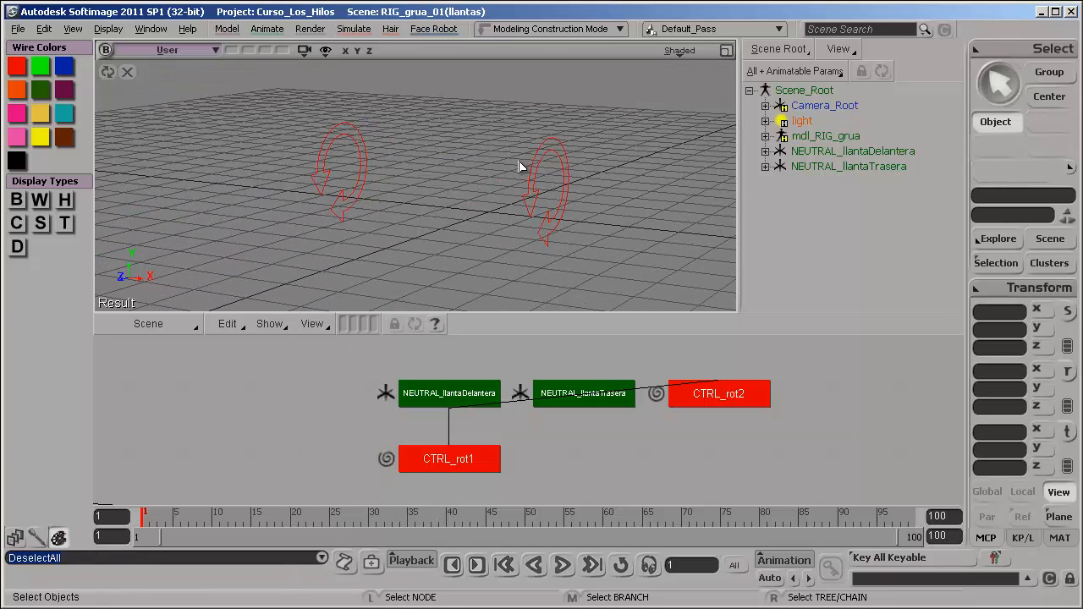
pyautogui.click(15, 538)
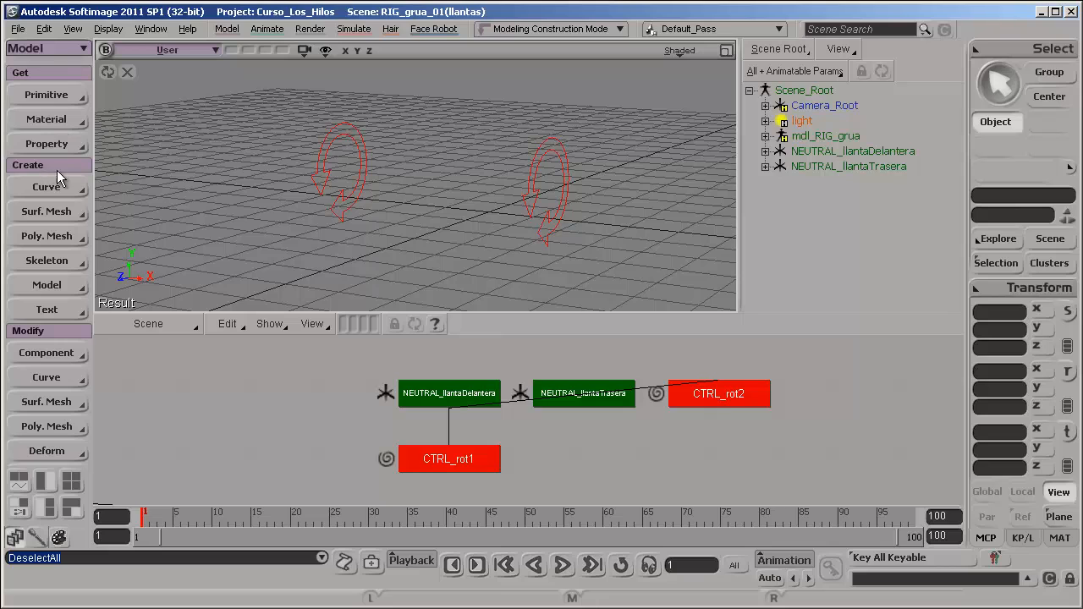
pyautogui.click(56, 187)
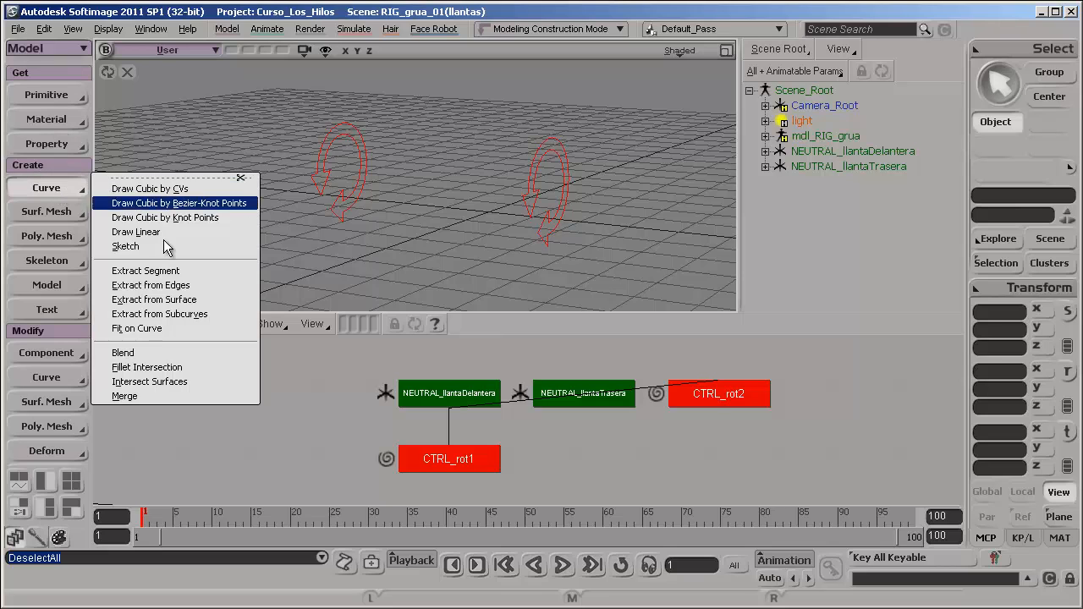
pyautogui.click(172, 396)
pyautogui.click(566, 193)
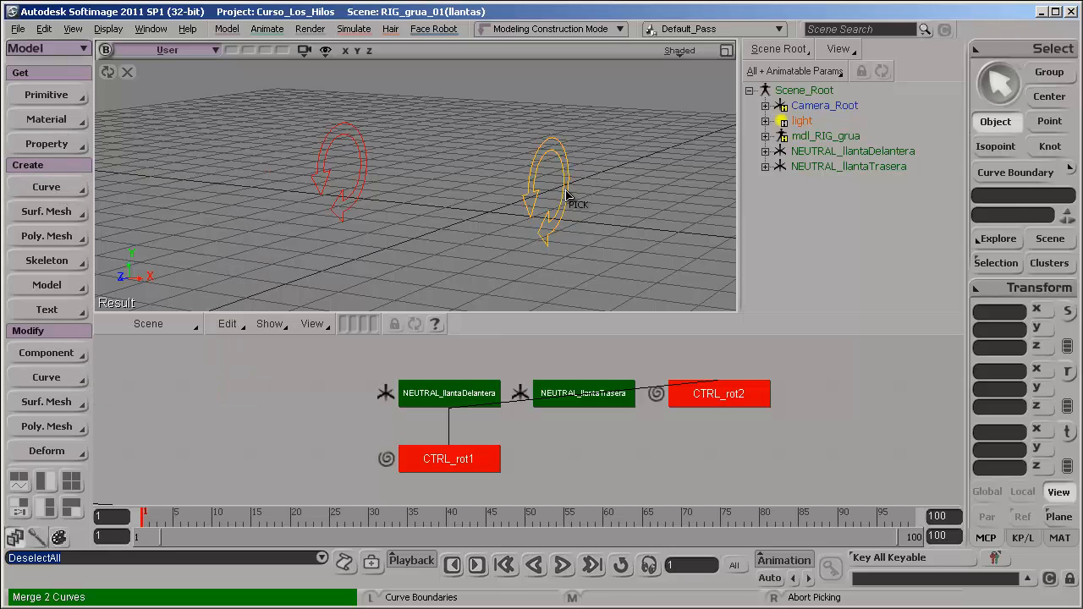
pyautogui.click(545, 236)
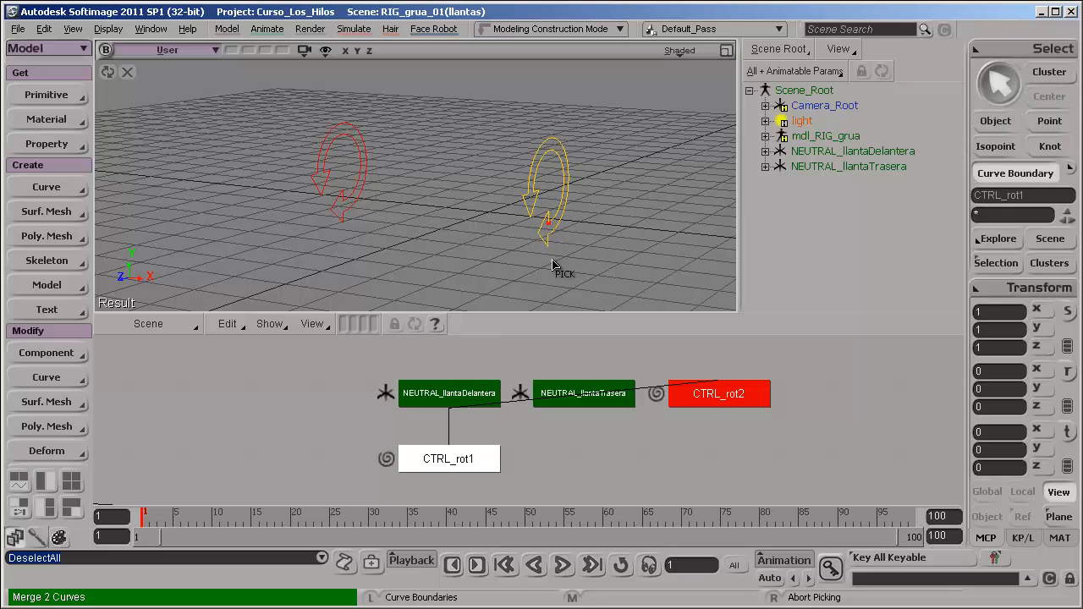
pyautogui.click(339, 212)
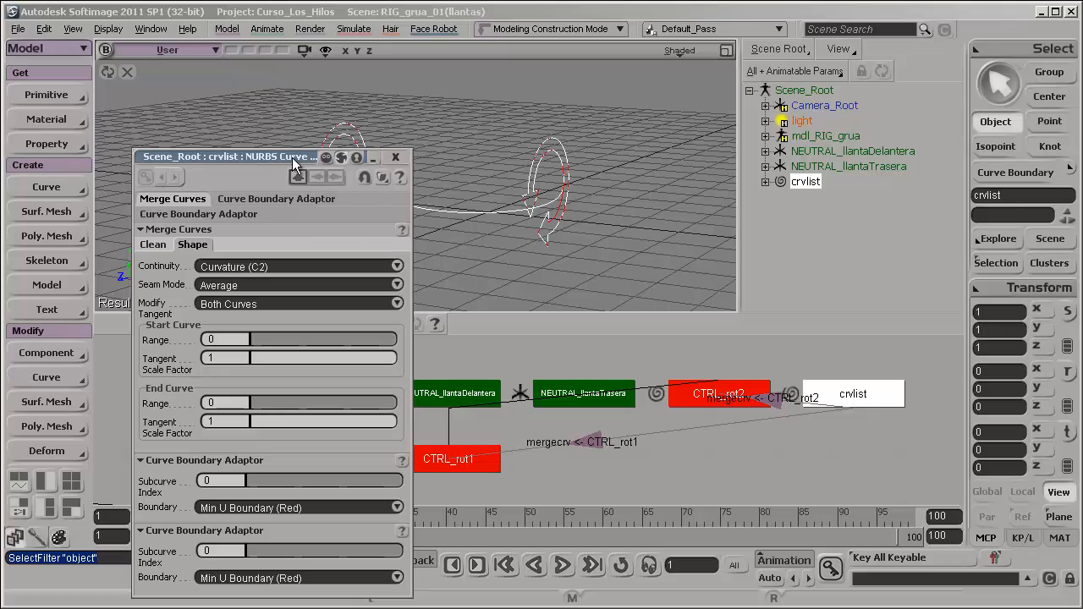
# Try Tangent (C1) continuity for the merged curve, restore Curvature (C2), and inspect the connecting segment.
pyautogui.moveTo(292, 157); pyautogui.dragTo(814, 116)
pyautogui.press('s')
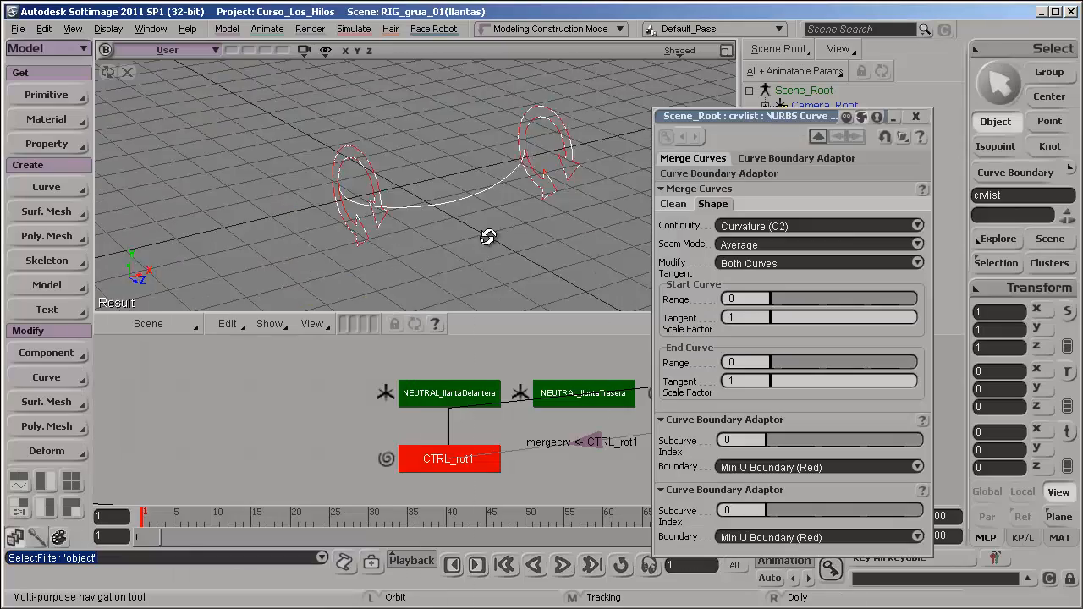
pyautogui.moveTo(487, 237); pyautogui.dragTo(360, 222)
pyautogui.click(755, 227)
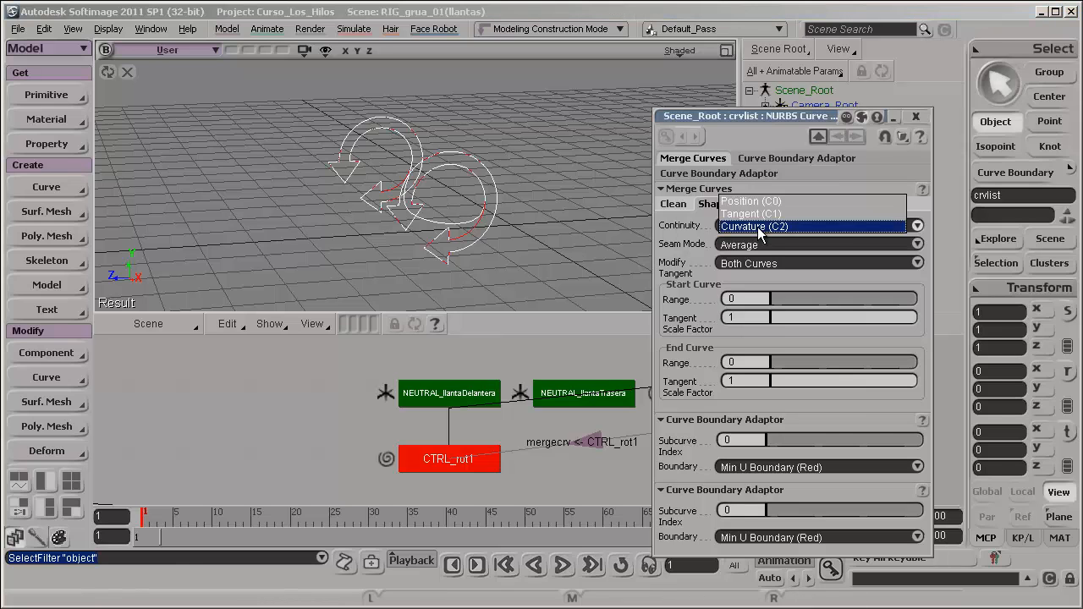
pyautogui.click(755, 213)
pyautogui.press('s')
pyautogui.moveTo(470, 217); pyautogui.dragTo(592, 217)
pyautogui.click(763, 226)
pyautogui.click(768, 240)
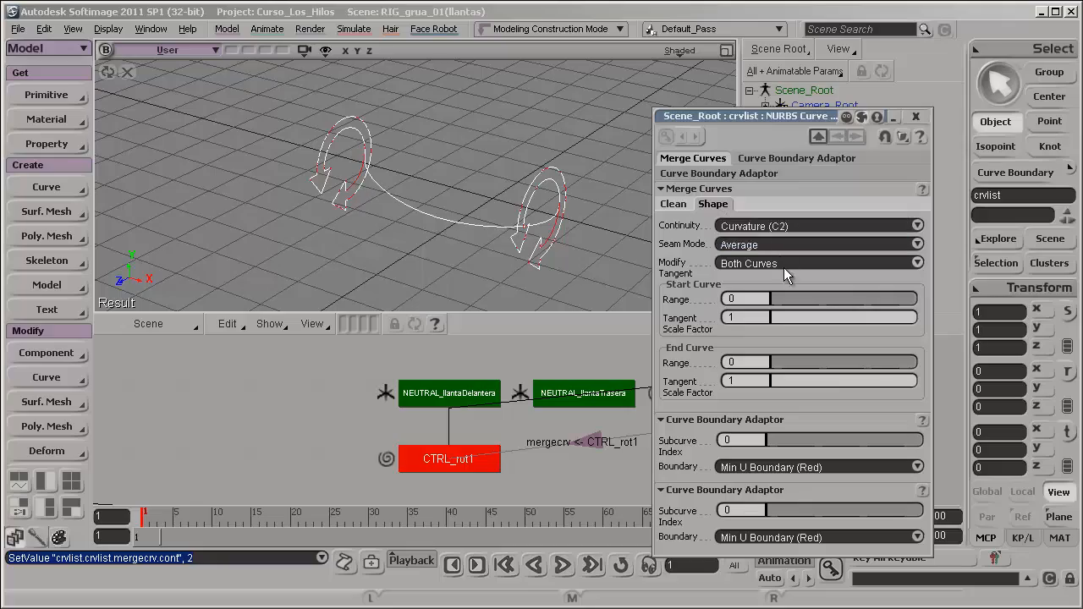
pyautogui.press('s')
pyautogui.moveTo(440, 199); pyautogui.dragTo(491, 191)
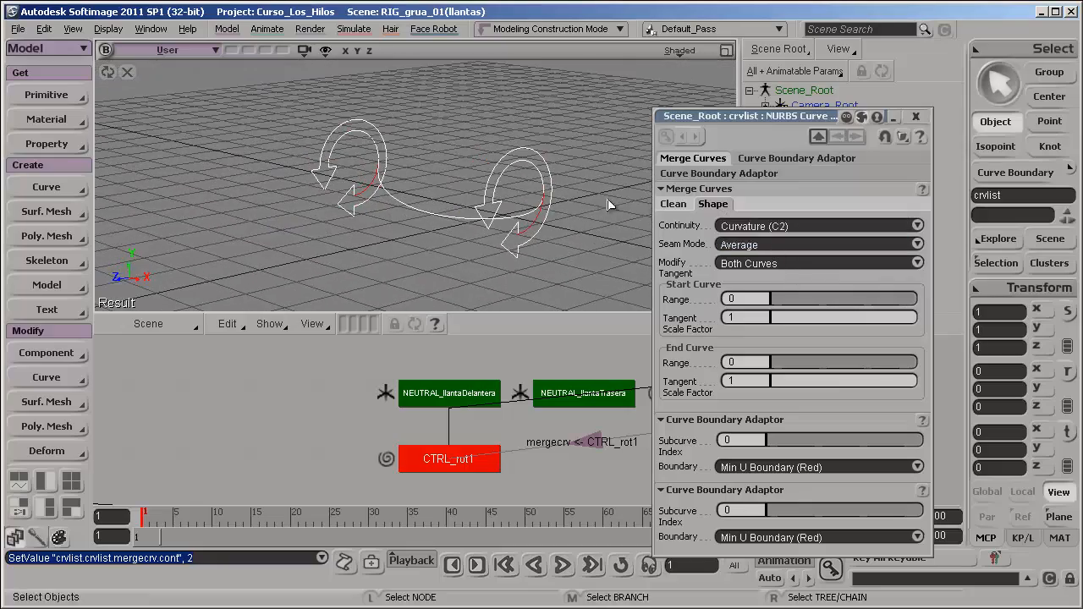
# Delete the merge's input curves and exit isolation so the whole crane is displayed.
pyautogui.click(674, 207)
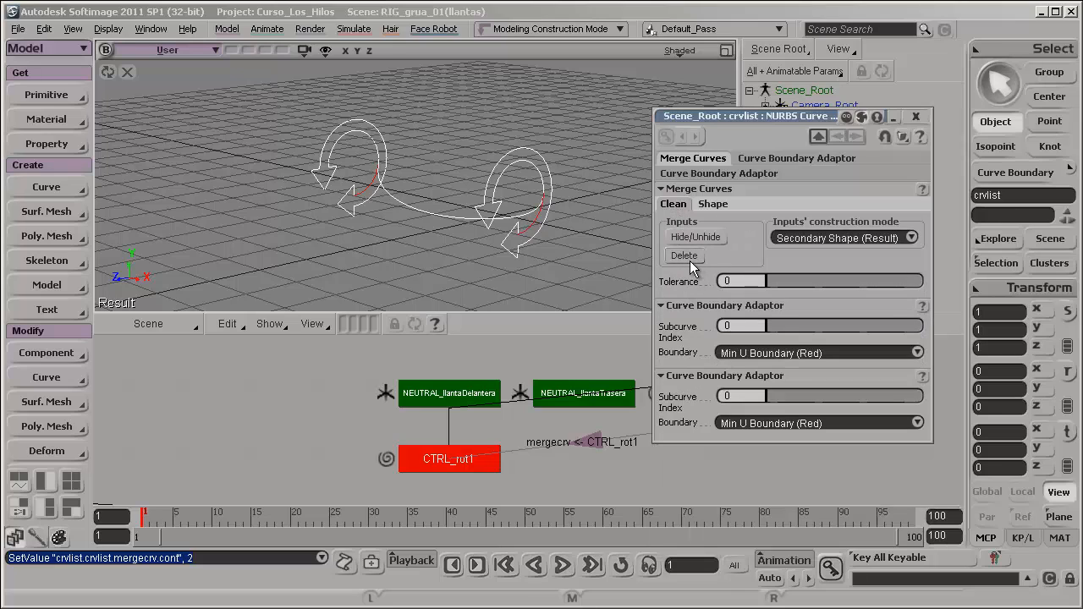
pyautogui.click(684, 256)
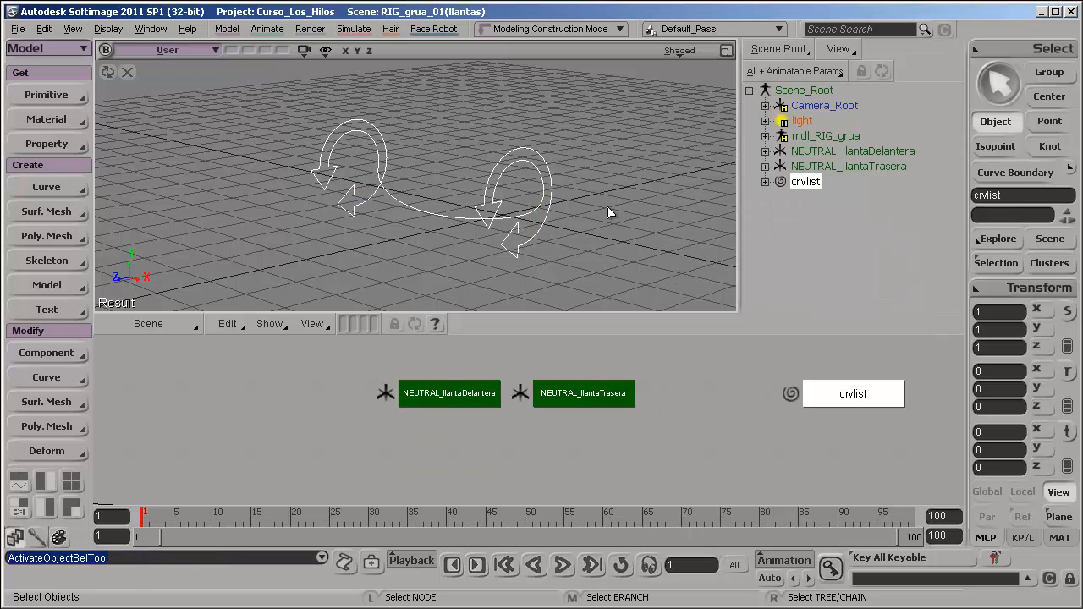
pyautogui.click(548, 235)
pyautogui.moveTo(549, 236); pyautogui.dragTo(567, 255)
pyautogui.press('space')
pyautogui.click(365, 190)
pyautogui.click(132, 76)
pyautogui.click(590, 264)
# Select the merged curve crvlist and set its wire color to red.
pyautogui.press('s')
pyautogui.press('space')
pyautogui.click(507, 250)
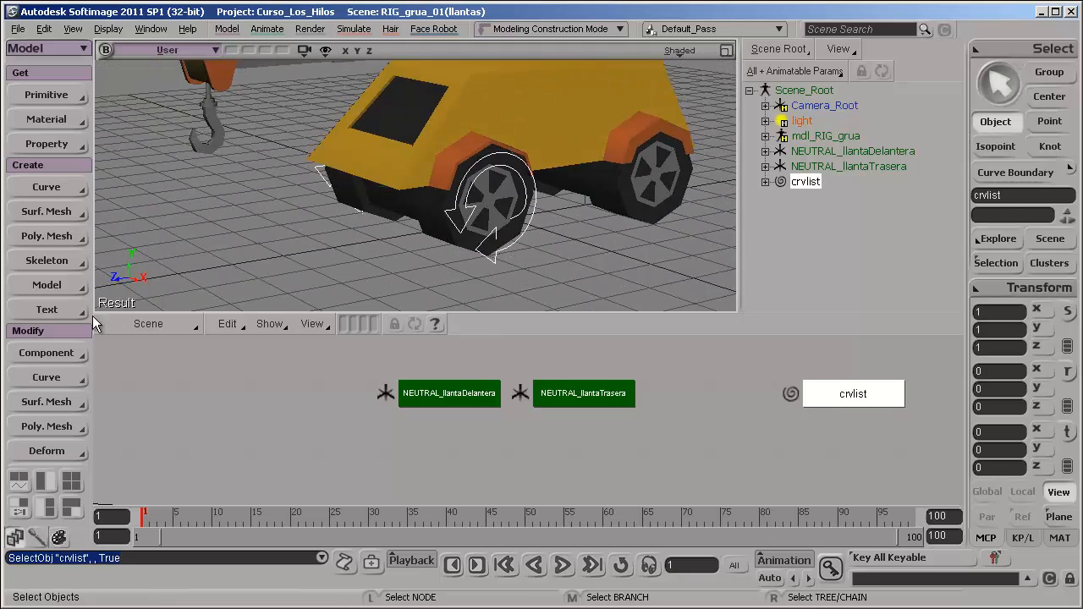
pyautogui.click(59, 538)
pyautogui.click(58, 540)
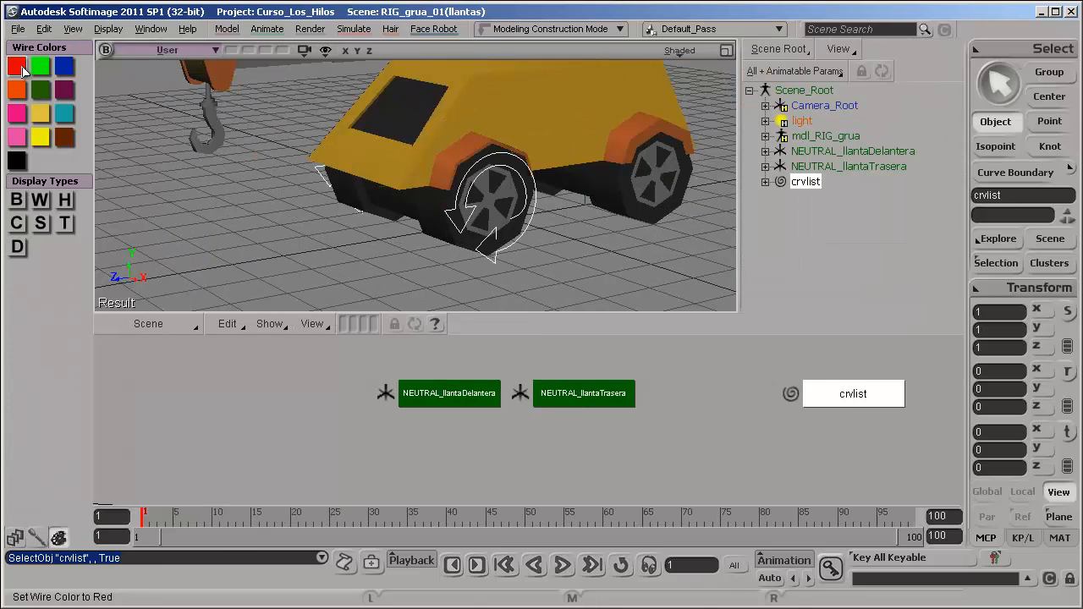
pyautogui.click(17, 67)
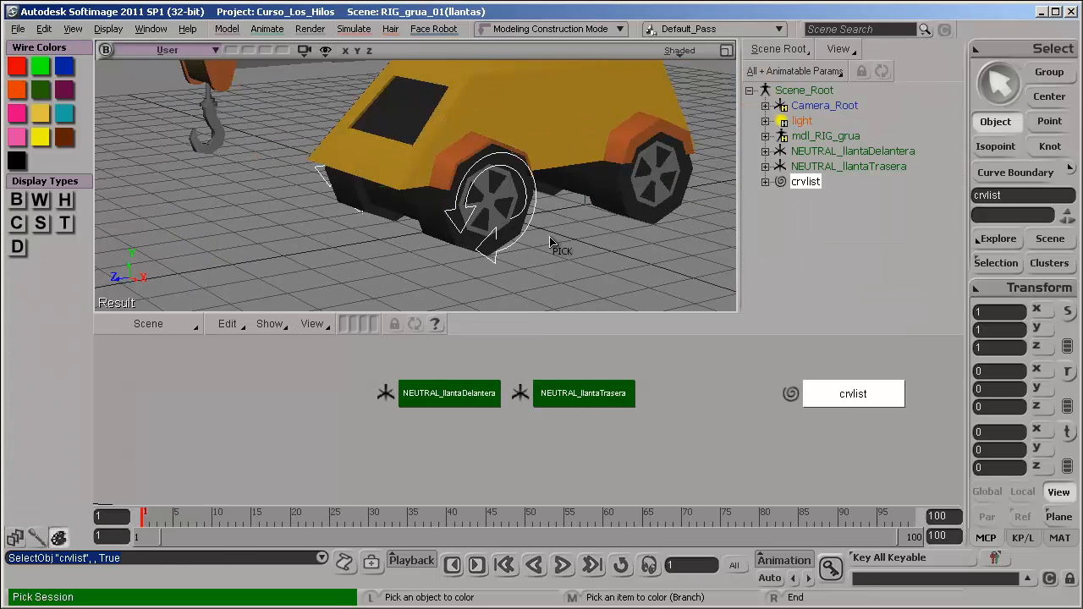
pyautogui.click(550, 244)
pyautogui.moveTo(689, 242); pyautogui.dragTo(504, 269)
# Try rotating crvlist with the Rotate tool, undo the rotation, and deselect the curve.
pyautogui.click(476, 259)
pyautogui.press('c')
pyautogui.moveTo(457, 216); pyautogui.dragTo(465, 178)
pyautogui.hotkey('ctrl', 'z')
pyautogui.hotkey('ctrl', 'z')
pyautogui.press('space')
pyautogui.click(549, 254)
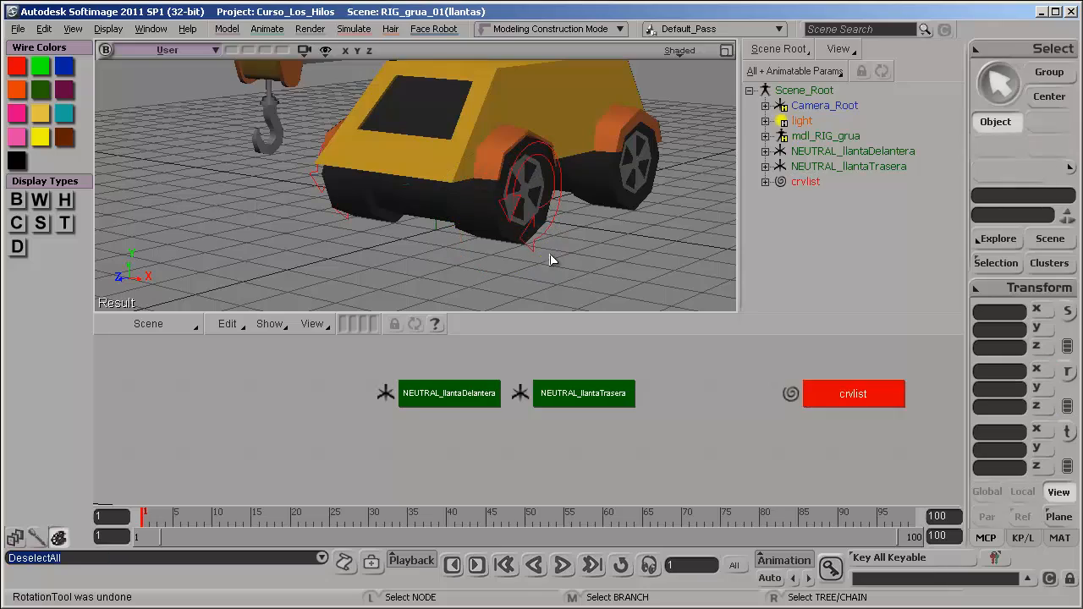
# Select crvlist, examine its position and center around the front wheels from several angles, and deselect it.
pyautogui.click(536, 252)
pyautogui.press('s')
pyautogui.moveTo(536, 253); pyautogui.dragTo(449, 218)
pyautogui.moveTo(449, 217); pyautogui.dragTo(466, 200, button='middle')
pyautogui.press('s')
pyautogui.moveTo(466, 201); pyautogui.dragTo(382, 208, button='right')
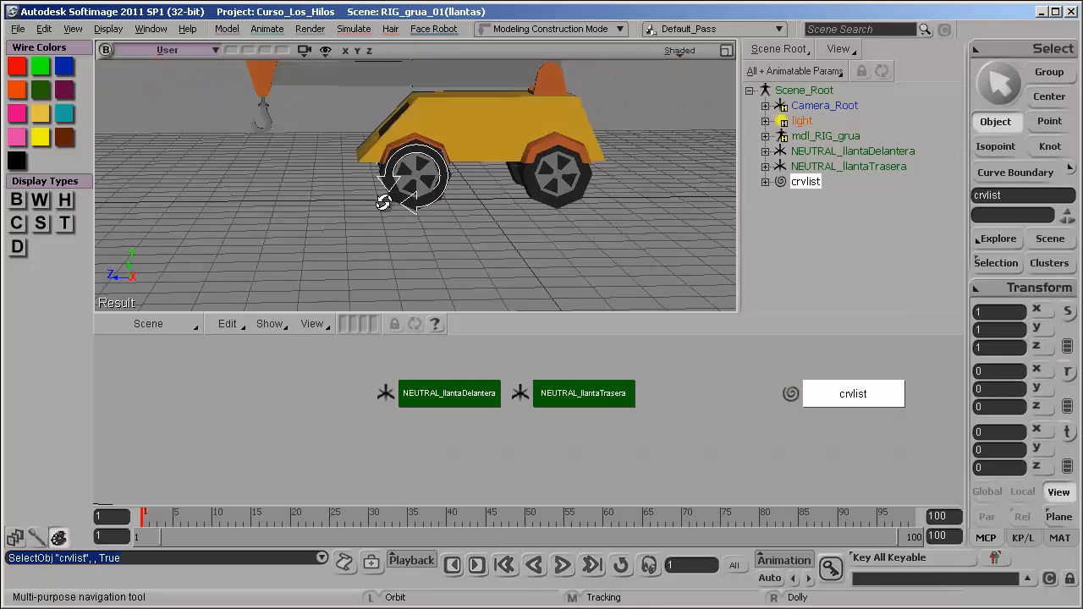
pyautogui.moveTo(382, 208); pyautogui.dragTo(481, 198)
pyautogui.press('s')
pyautogui.moveTo(482, 197); pyautogui.dragTo(483, 234, button='right')
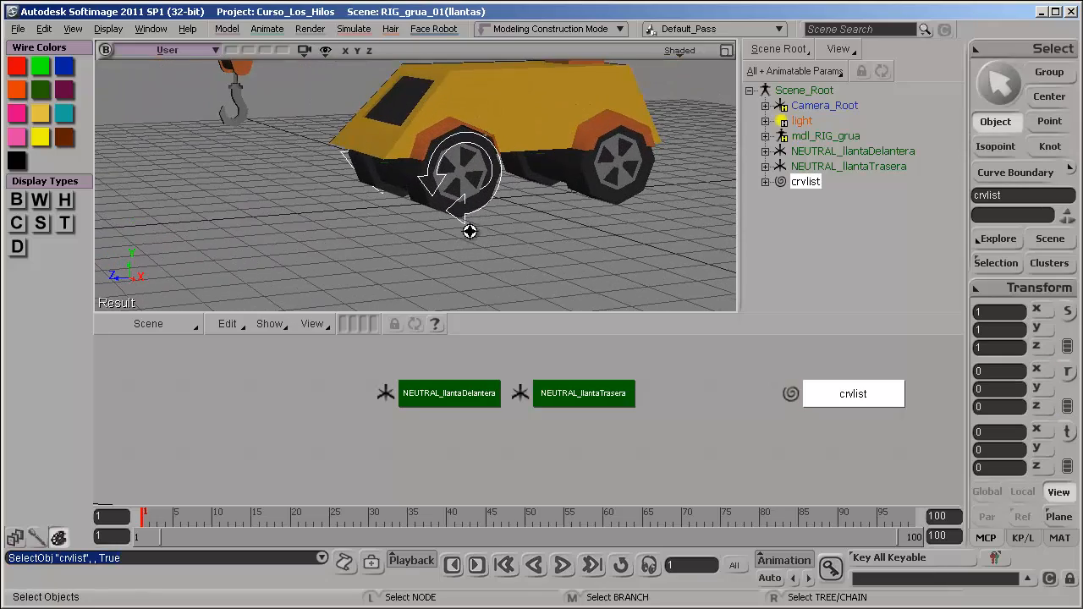
pyautogui.press('s')
pyautogui.moveTo(469, 232); pyautogui.dragTo(489, 240)
pyautogui.press('v')
pyautogui.press('s')
pyautogui.press('s')
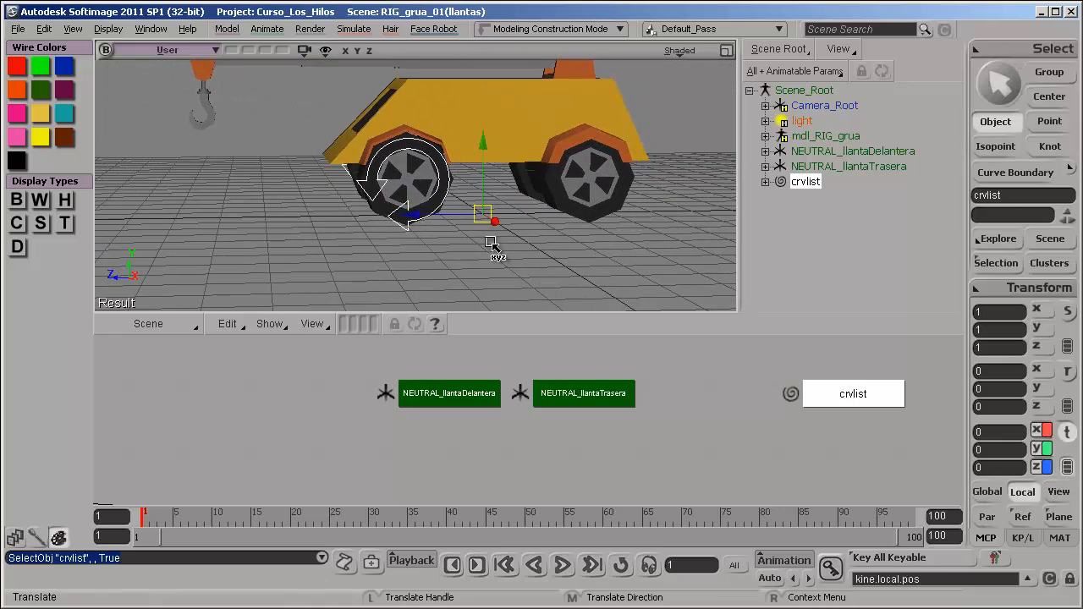
pyautogui.press('space')
pyautogui.click(492, 228)
pyautogui.click(404, 229)
pyautogui.click(415, 234)
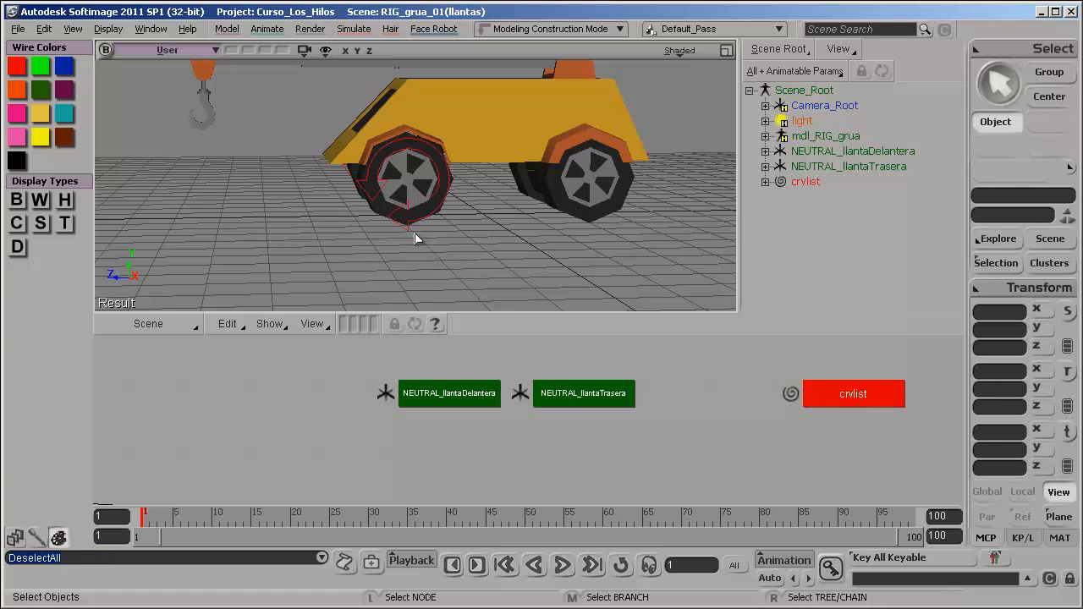
pyautogui.click(426, 248)
pyautogui.press('s')
pyautogui.moveTo(426, 249); pyautogui.dragTo(592, 322)
pyautogui.click(745, 381)
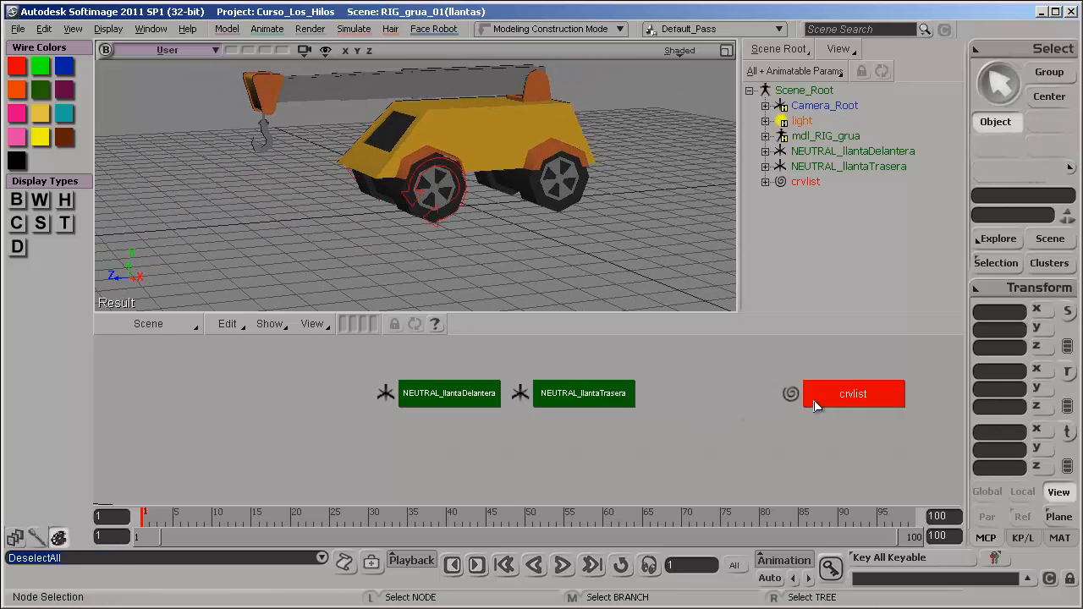
# Parent crvlist under NEUTRAL_llantaDelantera and turn on X-ray shading in the User view.
pyautogui.click(856, 396)
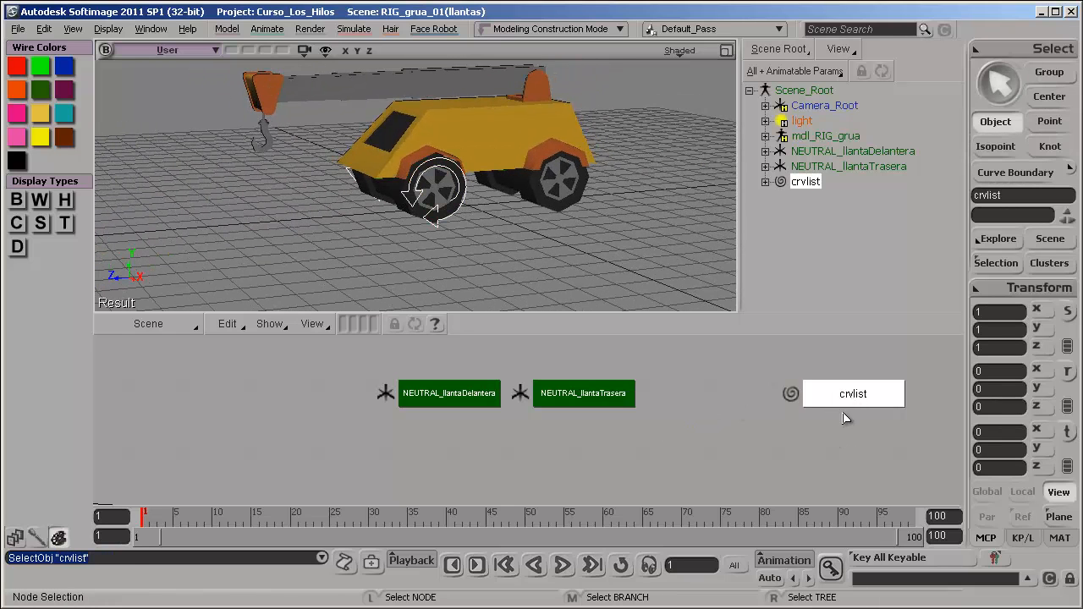
pyautogui.moveTo(488, 400); pyautogui.dragTo(488, 401)
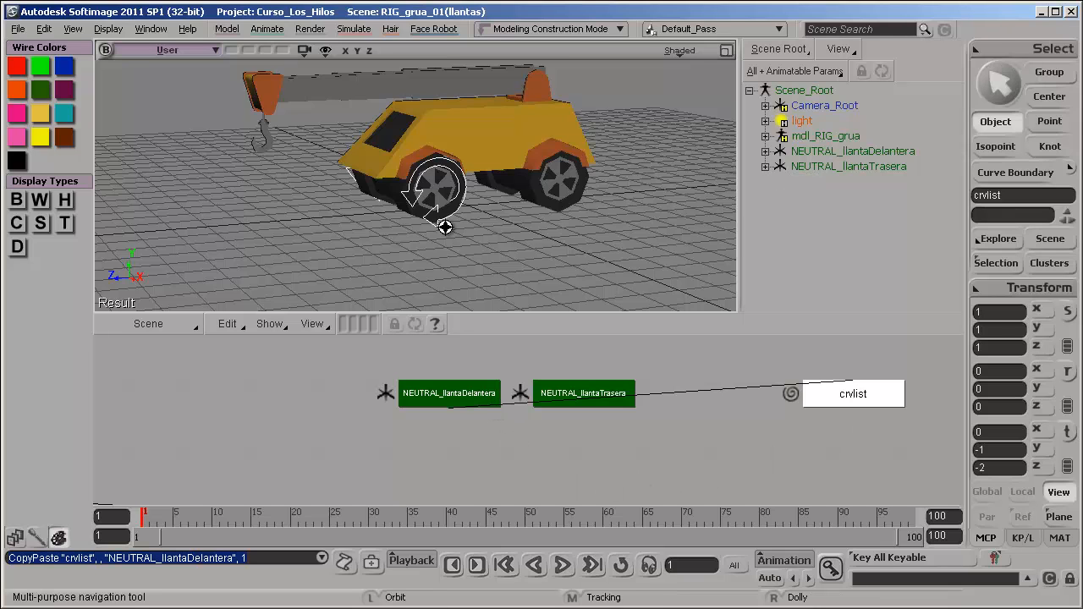
pyautogui.moveTo(445, 226); pyautogui.dragTo(537, 212)
pyautogui.middleClick(686, 53)
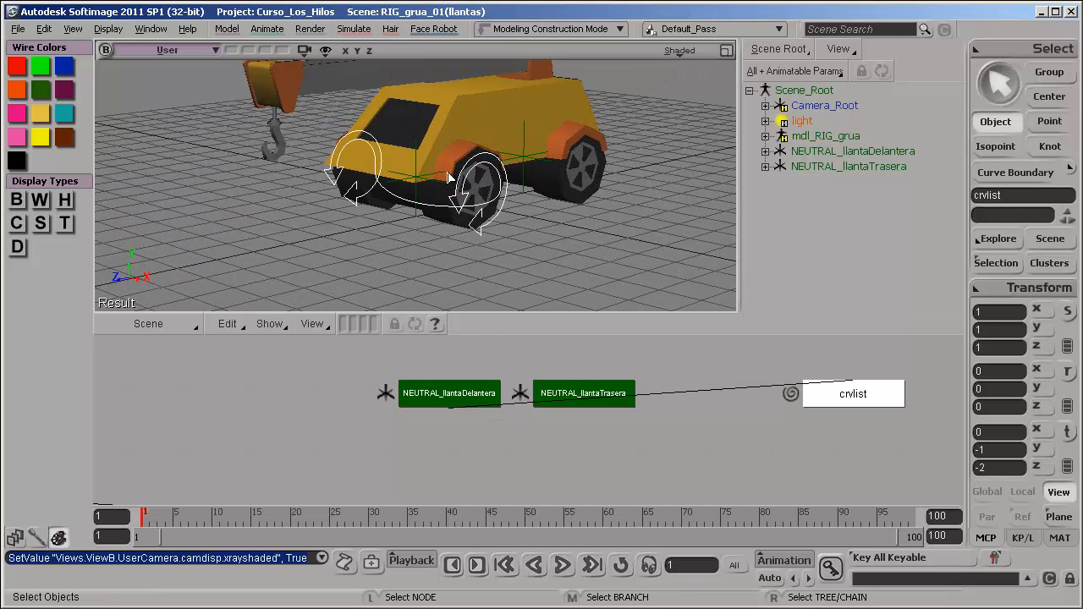
# Reset all transforms of crvlist to align its center with NEUTRAL_llantaDelantera.
pyautogui.click(415, 181)
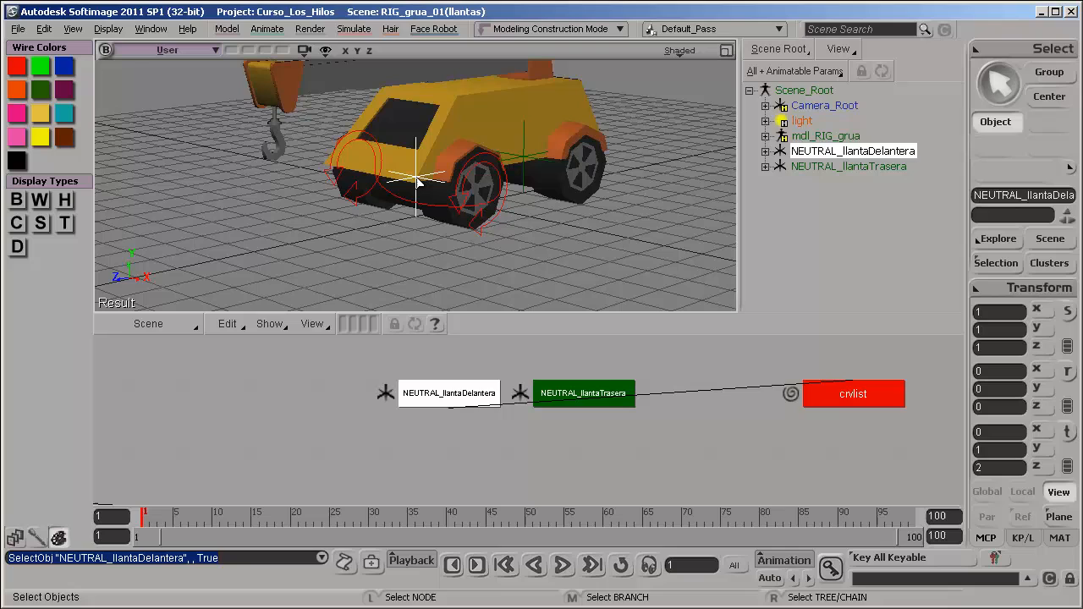
pyautogui.click(832, 392)
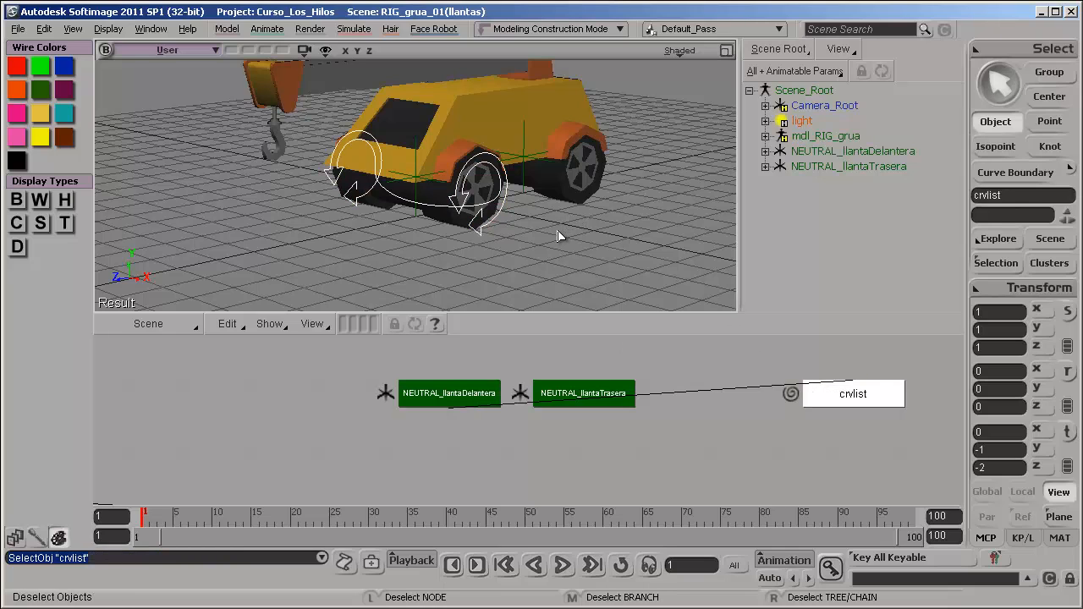
pyautogui.hotkey('ctrl', 'shift', 'r')
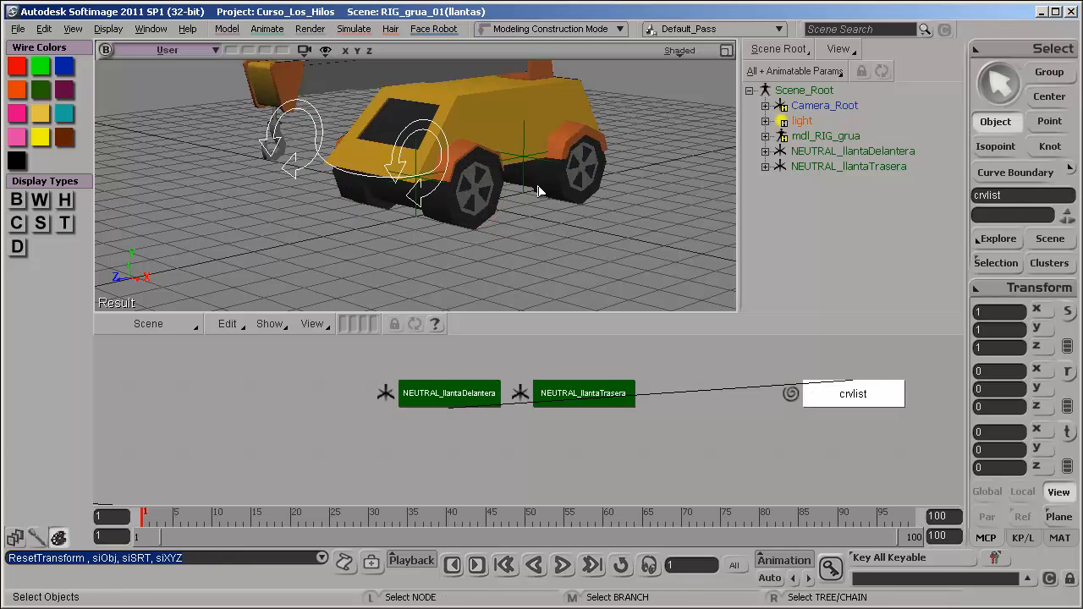
pyautogui.press('v')
pyautogui.press('s')
pyautogui.moveTo(512, 237); pyautogui.dragTo(440, 230)
pyautogui.press('space')
pyautogui.click(328, 200)
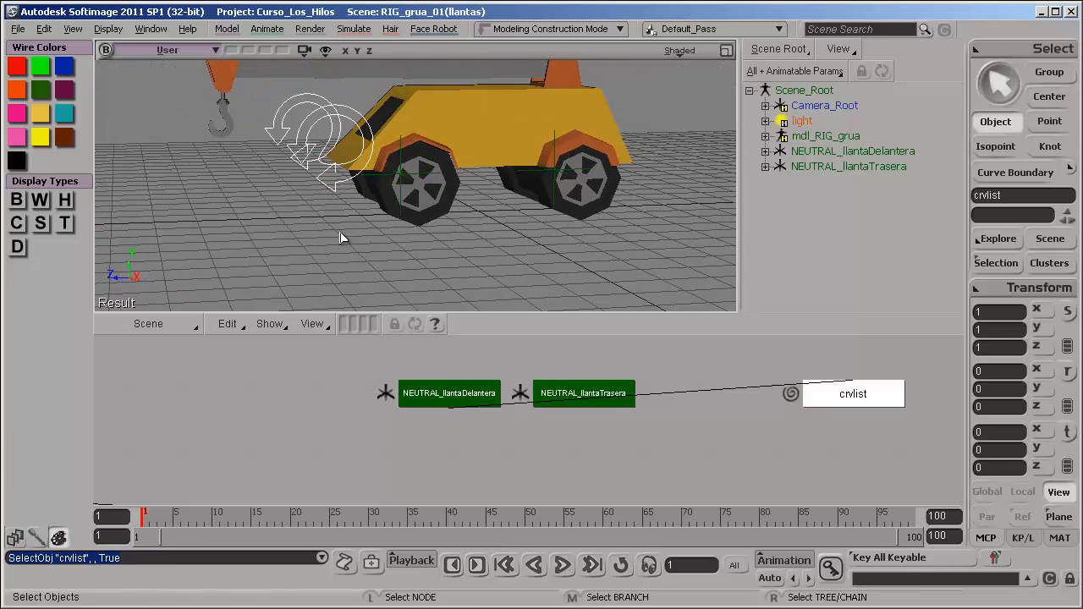
# Select all points of crvlist and move them onto the front wheel in the Right view.
pyautogui.press('t')
pyautogui.moveTo(235, 82); pyautogui.dragTo(501, 273)
pyautogui.press('F12')
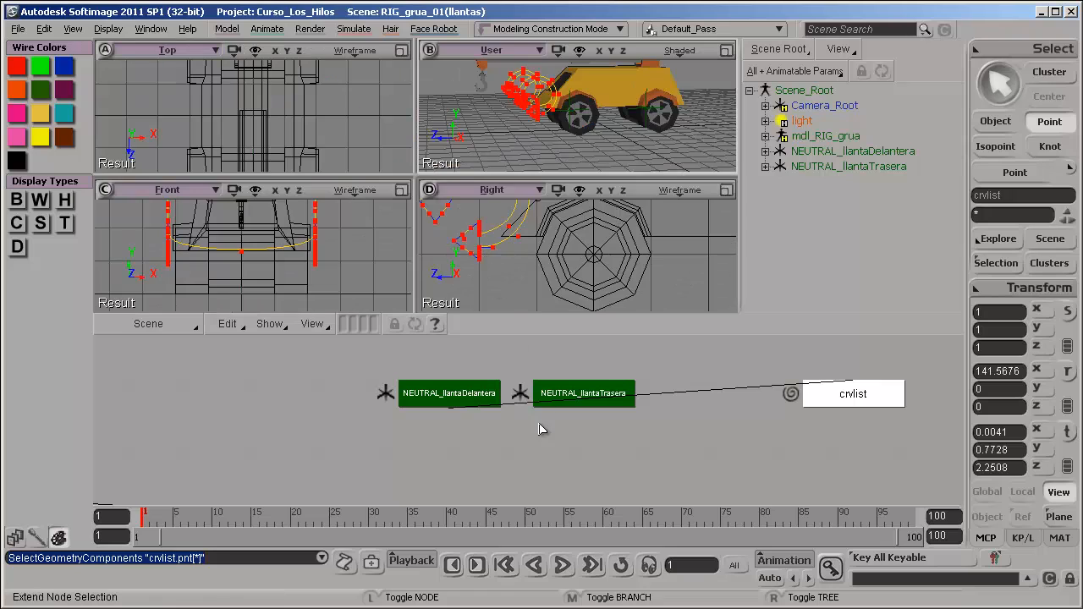
pyautogui.press('F12')
pyautogui.press('s')
pyautogui.moveTo(374, 164); pyautogui.dragTo(428, 195, button='middle')
pyautogui.press('v')
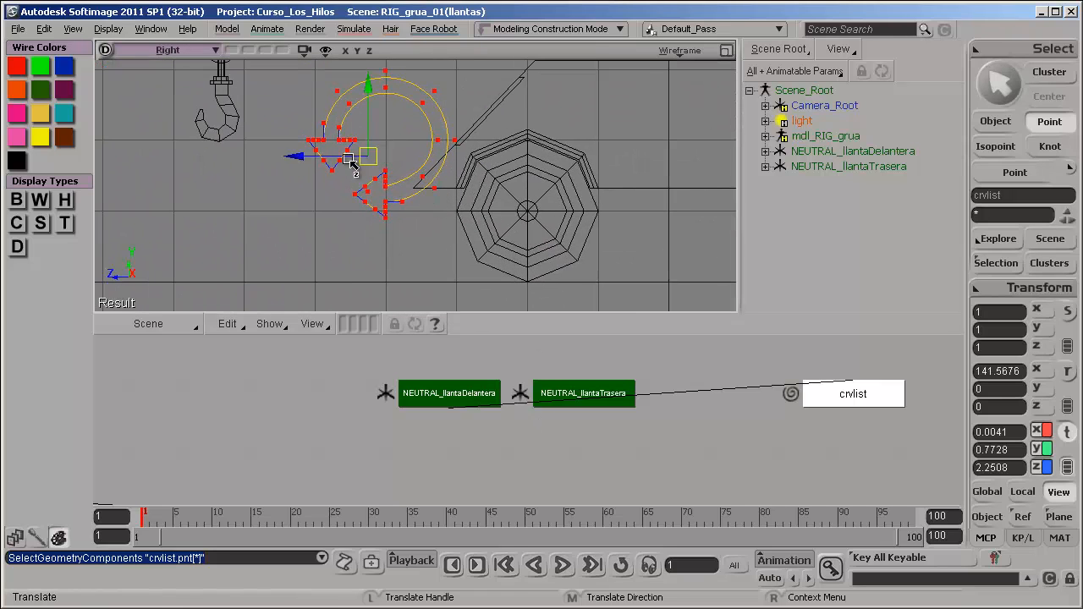
pyautogui.moveTo(359, 158); pyautogui.dragTo(502, 222)
# Fine-tune the crvlist points so the arrows are concentric with the front wheel, undo the last nudge, and return to object selection.
pyautogui.press('s')
pyautogui.scroll(3, 587, 278)
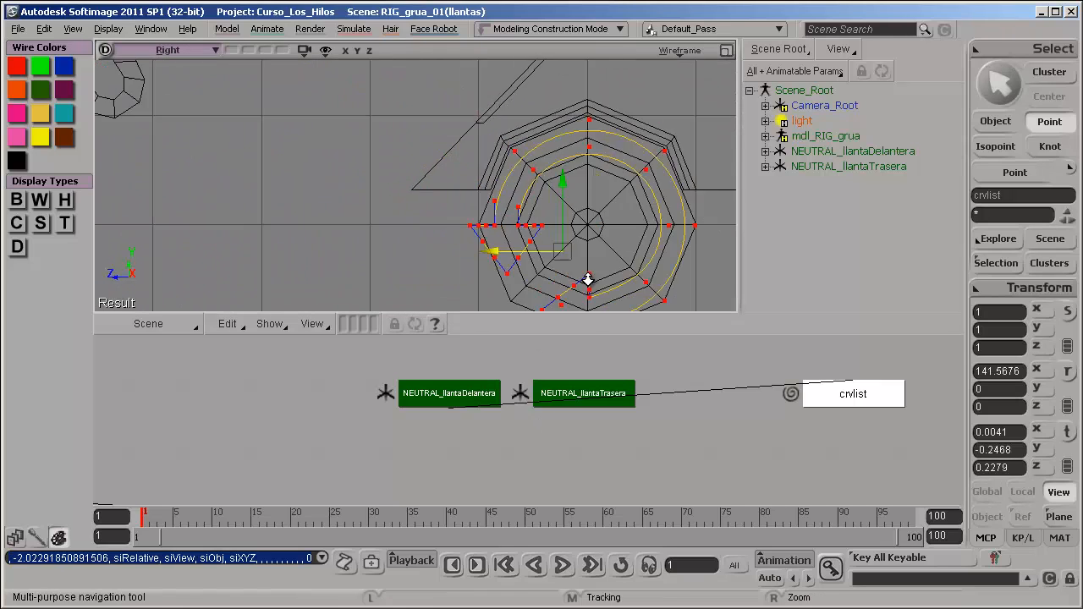
pyautogui.moveTo(564, 178); pyautogui.dragTo(432, 134, button='middle')
pyautogui.press('v')
pyautogui.moveTo(430, 215); pyautogui.dragTo(430, 219)
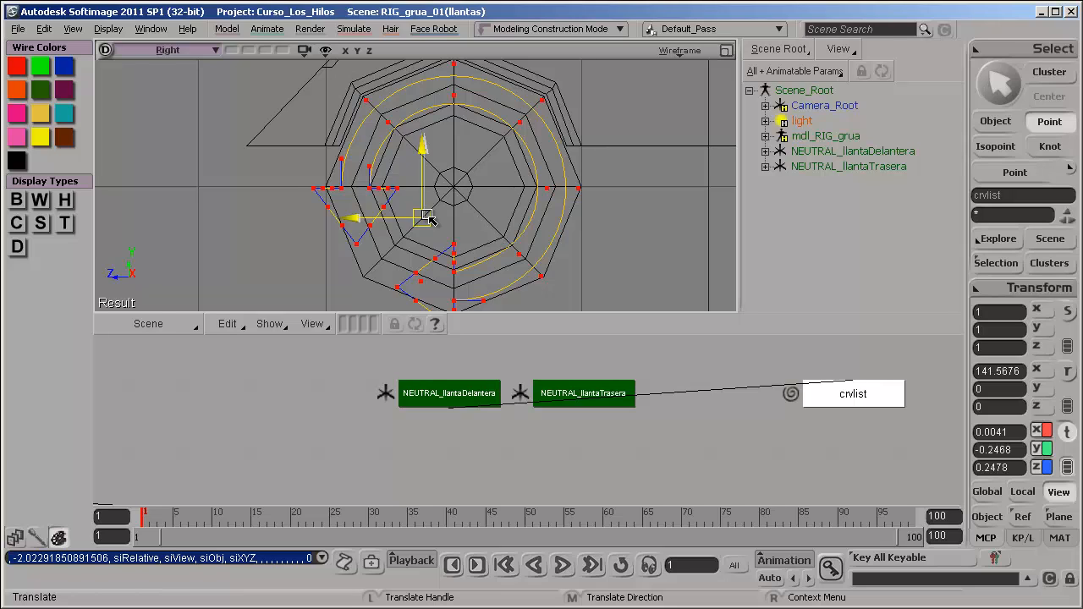
pyautogui.moveTo(430, 219); pyautogui.dragTo(422, 217)
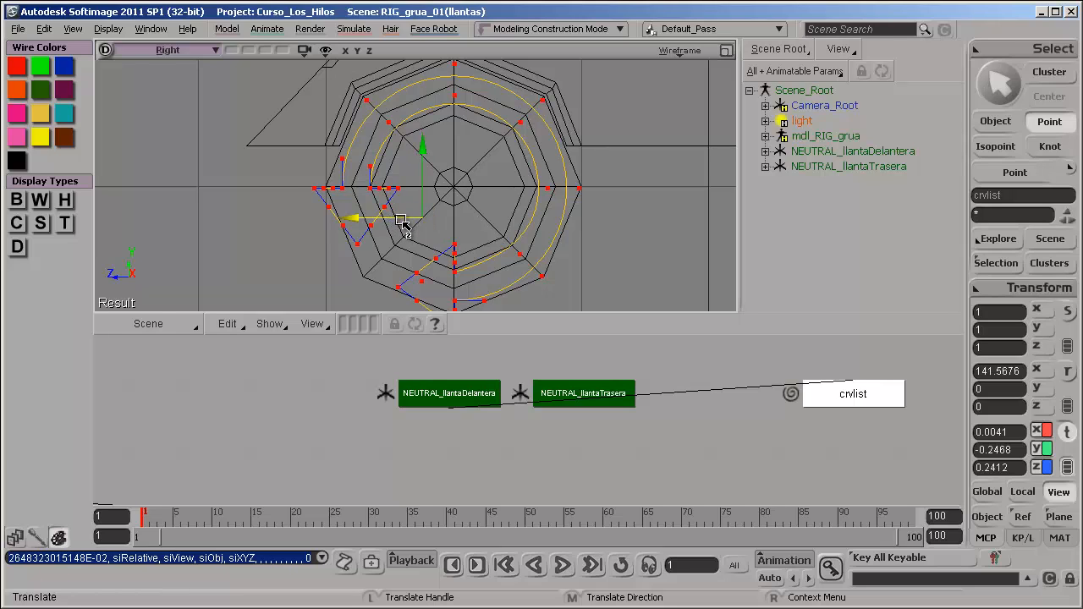
pyautogui.hotkey('ctrl', 'z')
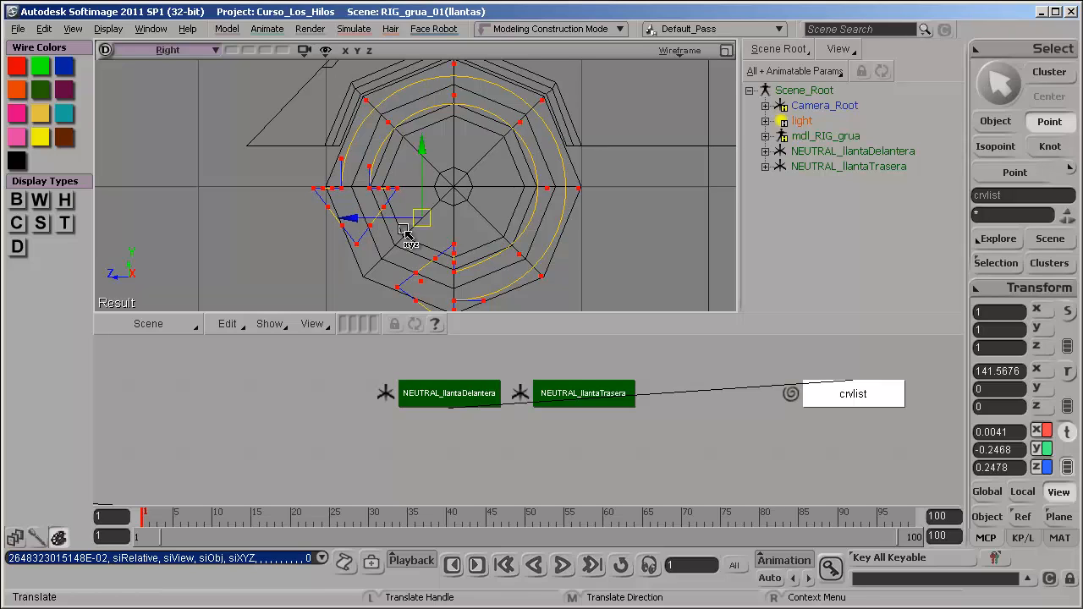
pyautogui.press('space')
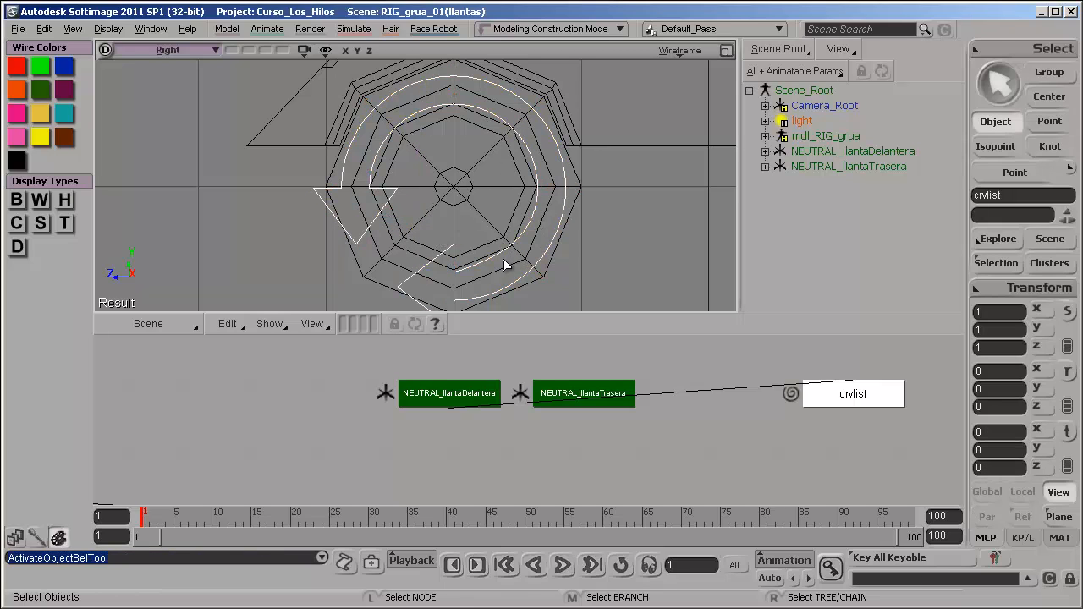
# Reset crvlist's transforms again and arrange its node beneath NEUTRAL_llantaDelantera in the schematic.
pyautogui.keyDown('alt'); pyautogui.moveTo(542, 244); pyautogui.dragTo(518, 247, button='right'); pyautogui.keyUp('alt')
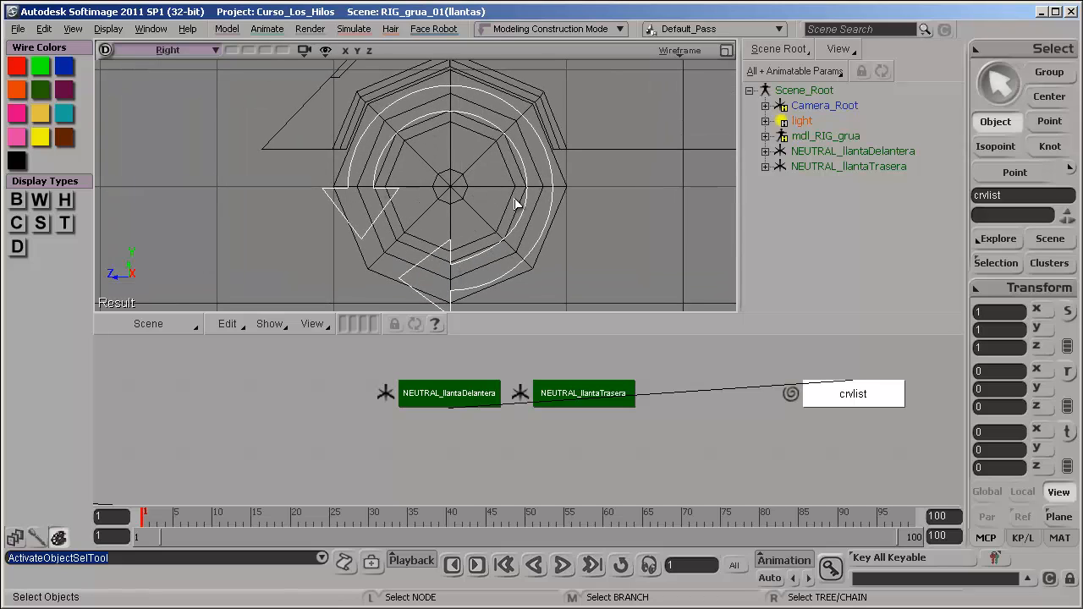
pyautogui.keyDown('alt'); pyautogui.moveTo(517, 203); pyautogui.dragTo(493, 235, button='right'); pyautogui.keyUp('alt')
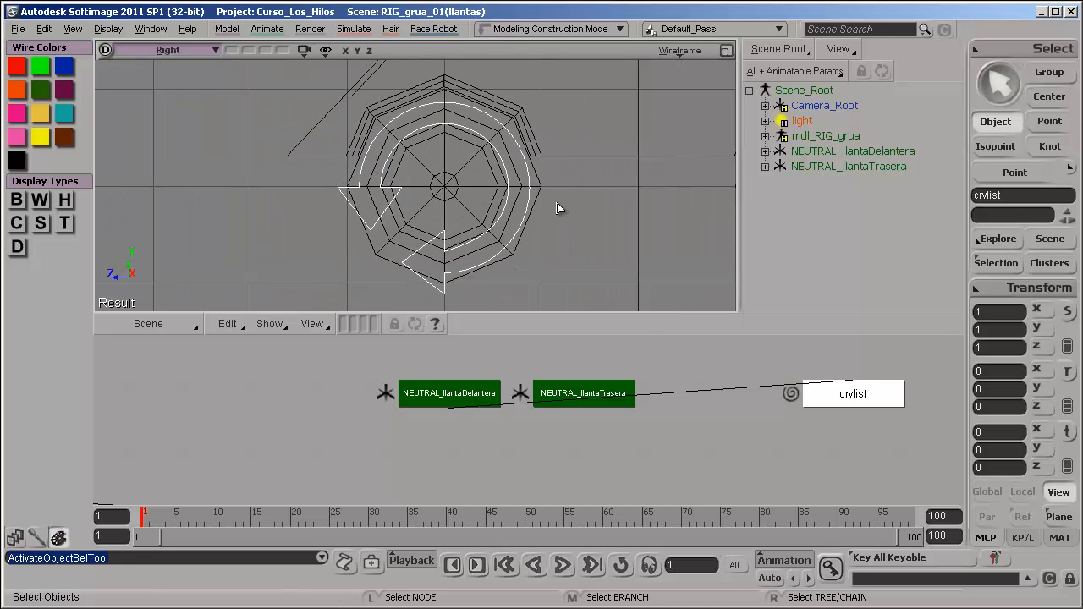
pyautogui.click(519, 243)
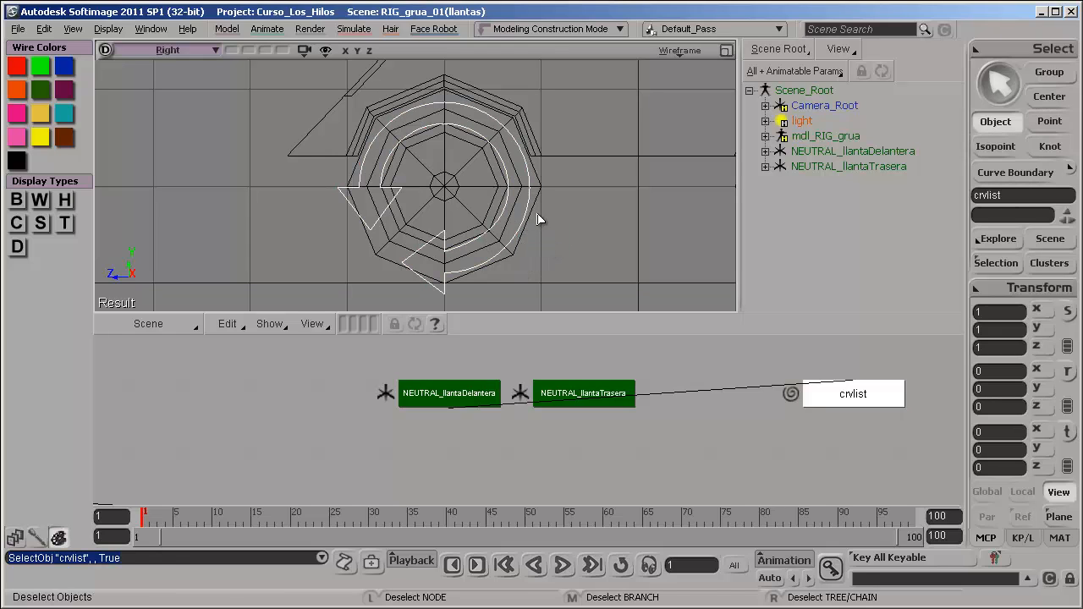
pyautogui.hotkey('ctrl', 'shift', 'r')
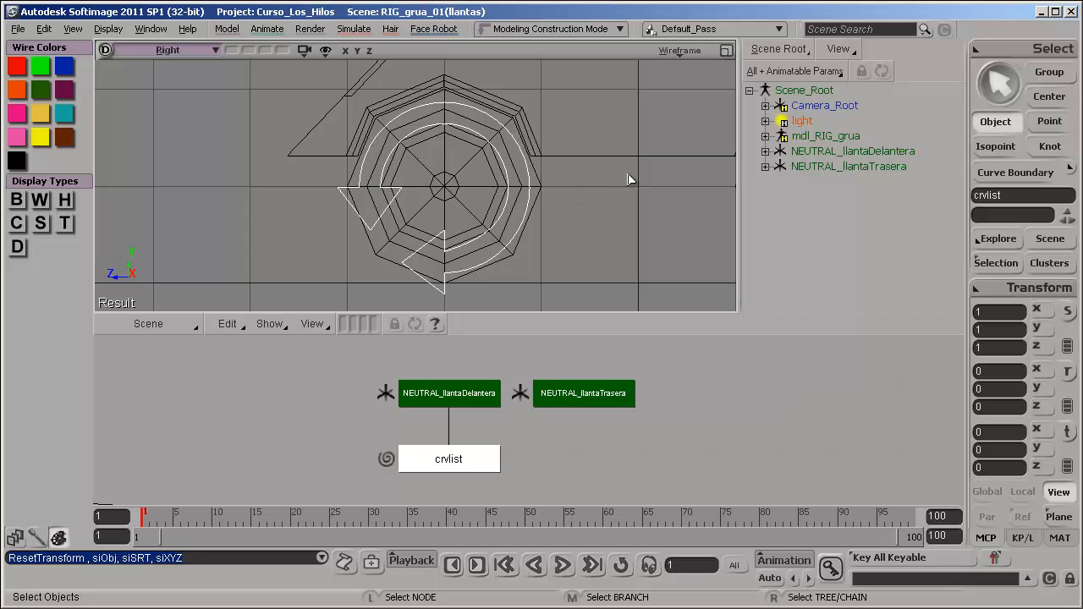
# Examine the arrow curve's alignment with the front wheels in the User and Right views, and deselect it.
pyautogui.click(532, 224)
pyautogui.press('F12')
pyautogui.press('F12')
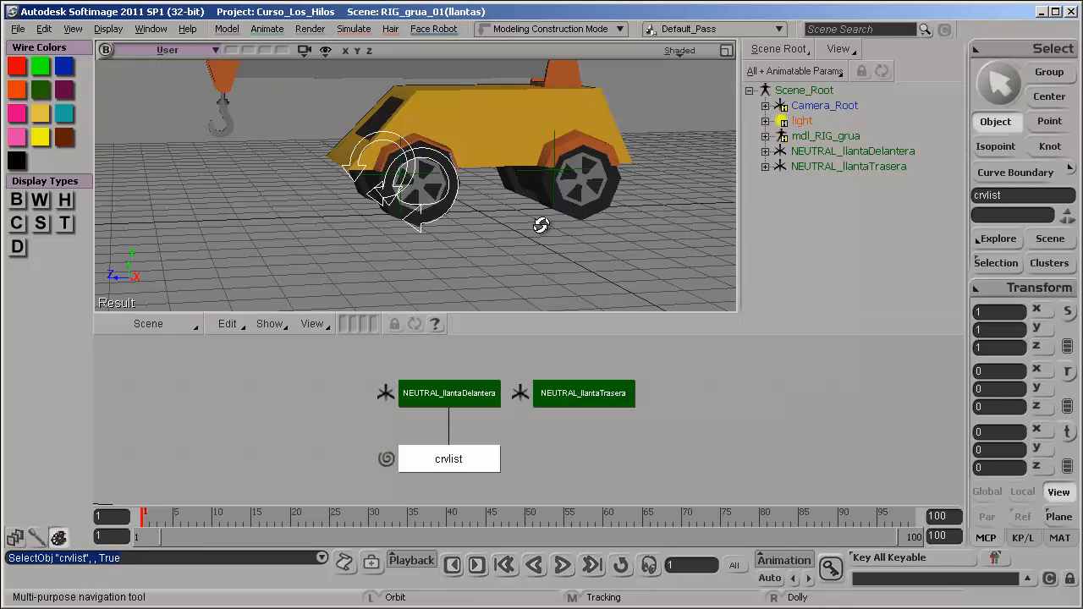
pyautogui.moveTo(541, 225); pyautogui.dragTo(525, 257)
pyautogui.click(524, 256)
pyautogui.moveTo(525, 256); pyautogui.dragTo(556, 273, button='right')
pyautogui.click(525, 233)
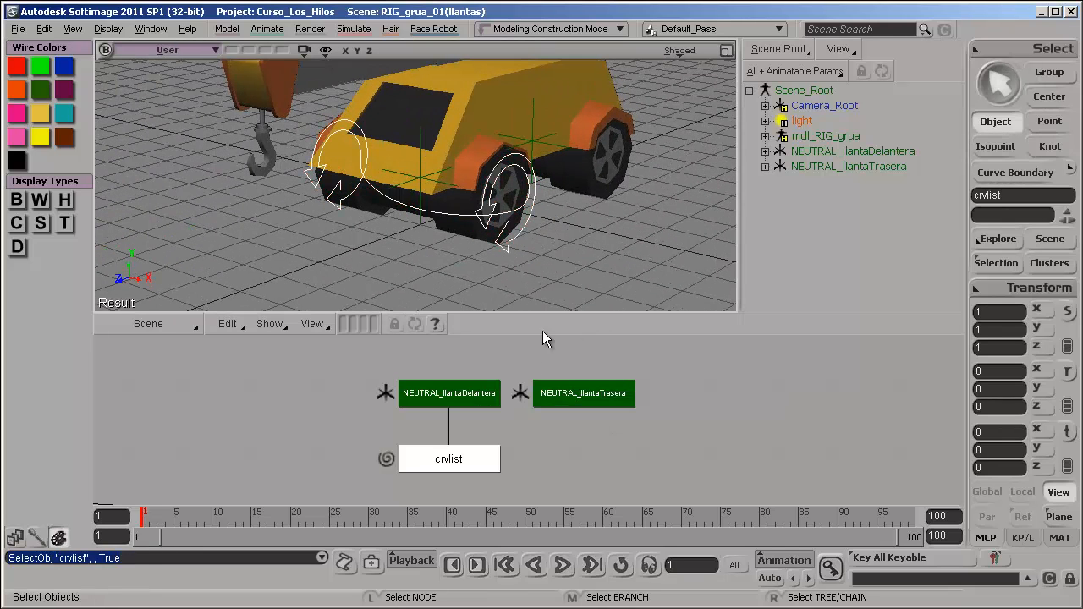
pyautogui.press('F12')
pyautogui.press('F12')
pyautogui.press('s')
pyautogui.moveTo(541, 232); pyautogui.dragTo(574, 239, button='middle')
pyautogui.moveTo(574, 239); pyautogui.dragTo(558, 259, button='right')
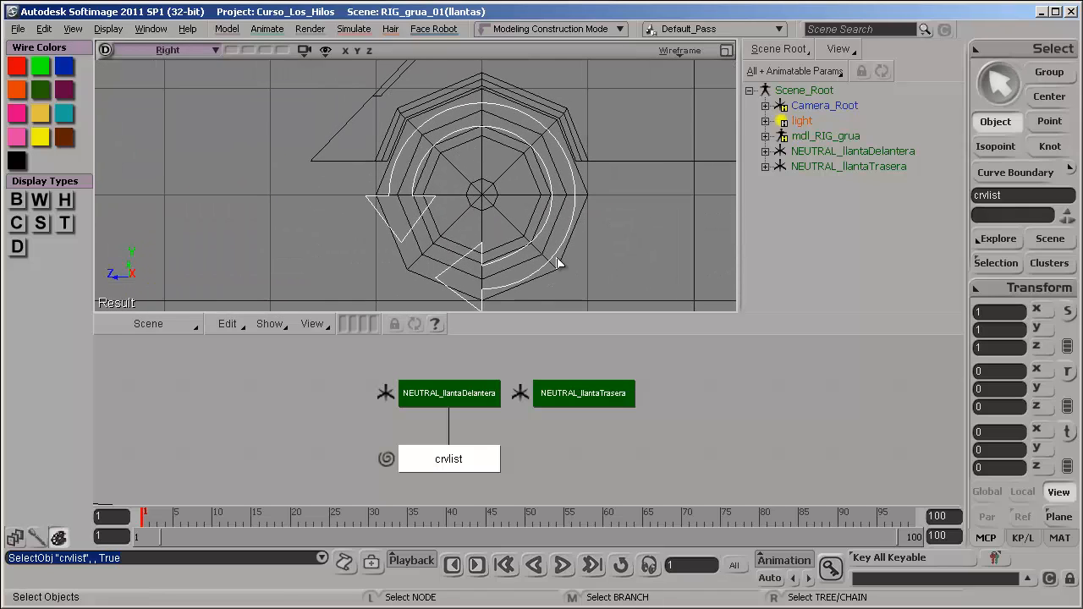
pyautogui.press('v')
pyautogui.press('space')
pyautogui.click(596, 216)
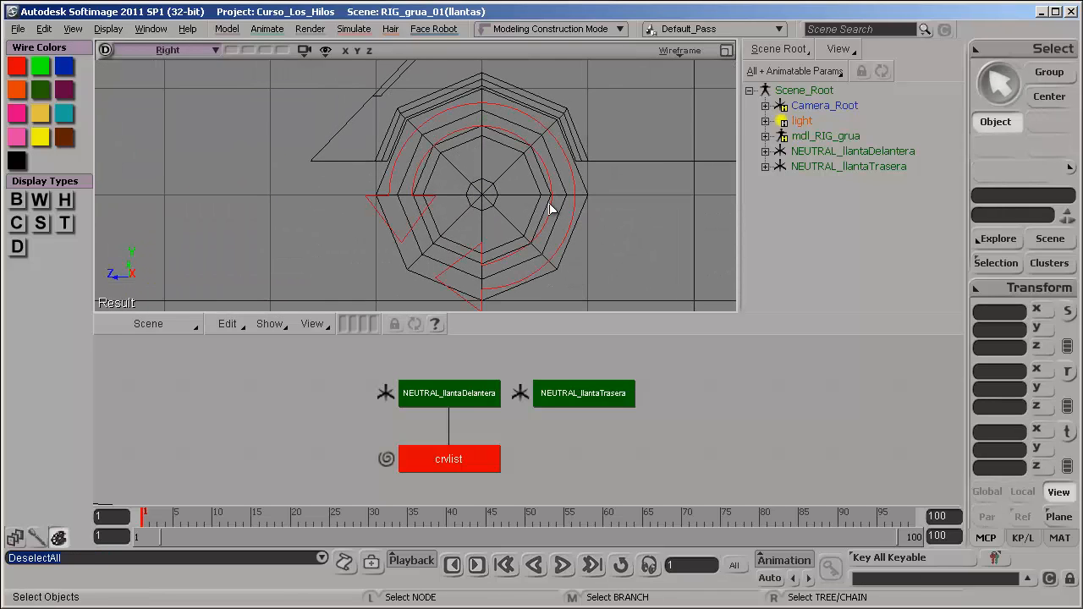
# Select crvlist and turn off X-ray shading in the User view.
pyautogui.click(436, 208)
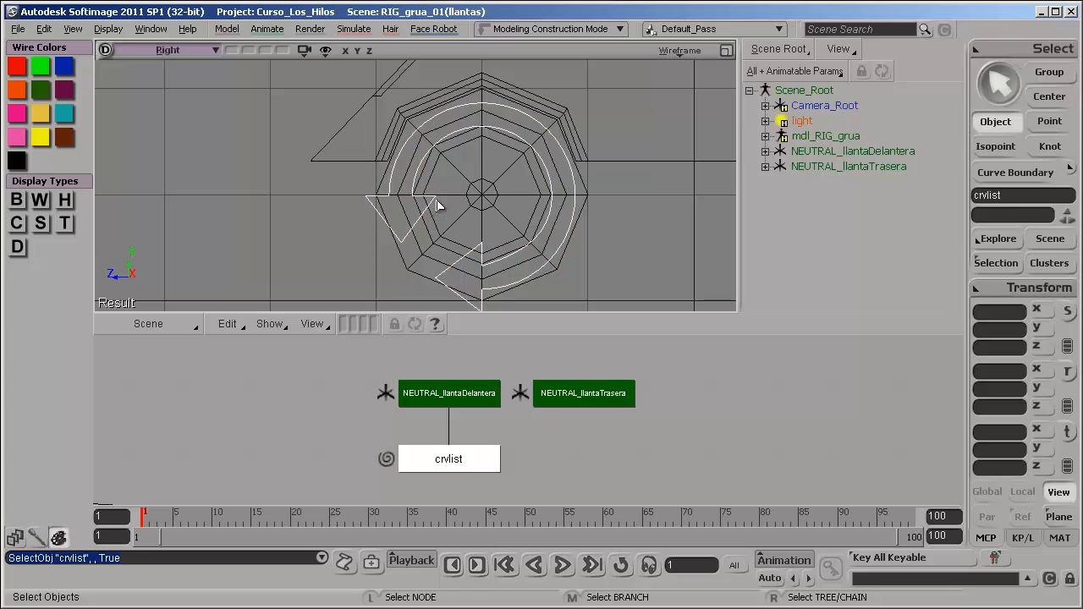
pyautogui.press('F12')
pyautogui.press('F12')
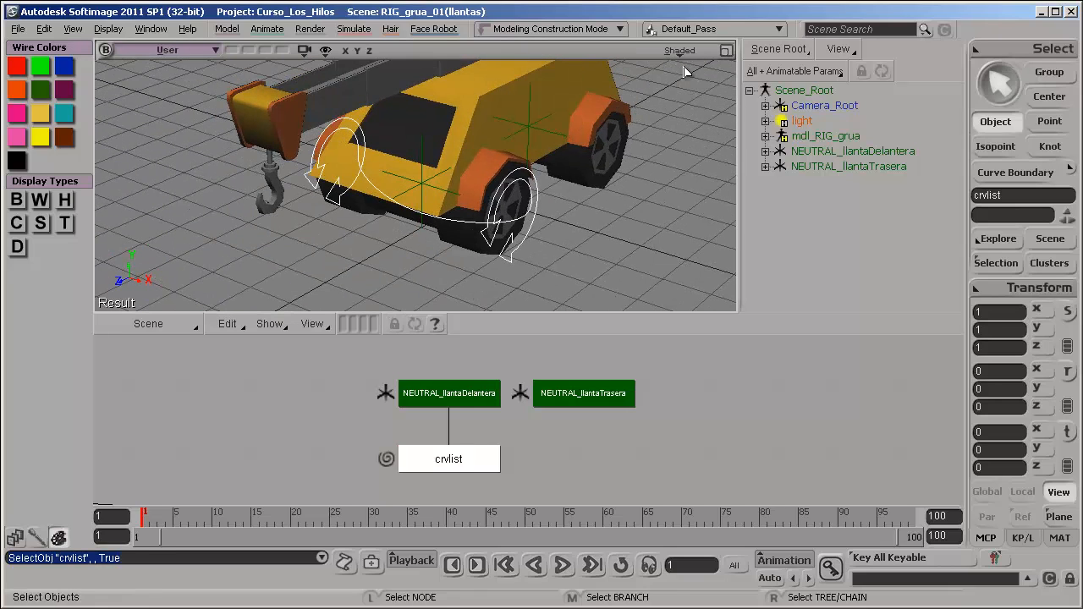
pyautogui.press('s')
pyautogui.moveTo(631, 184); pyautogui.dragTo(459, 271)
pyautogui.click(499, 258)
pyautogui.press('s')
pyautogui.click(525, 231)
pyautogui.press('s')
# Try rotating crvlist around the front axle, undo the rotation, and deselect the curve.
pyautogui.press('c')
pyautogui.moveTo(461, 216); pyautogui.dragTo(455, 184)
pyautogui.hotkey('ctrl', 'z')
pyautogui.press('space')
pyautogui.click(538, 418)
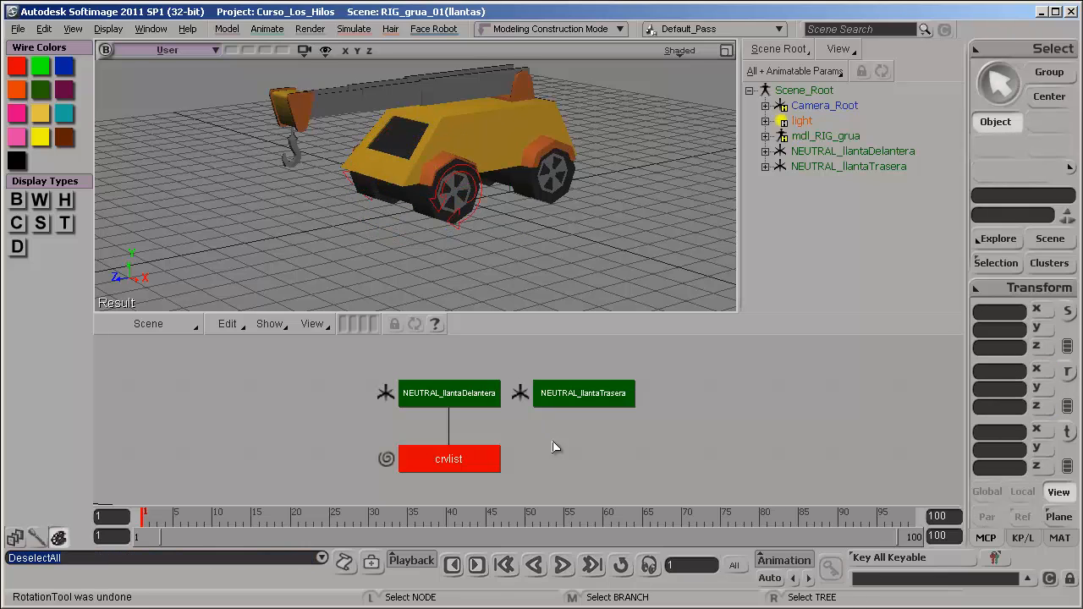
# Select crvlist again, test its rotation from a closer view, undo it, and deselect the curve.
pyautogui.press('s')
pyautogui.moveTo(526, 245); pyautogui.dragTo(506, 238, button='right')
pyautogui.moveTo(506, 238); pyautogui.dragTo(496, 242)
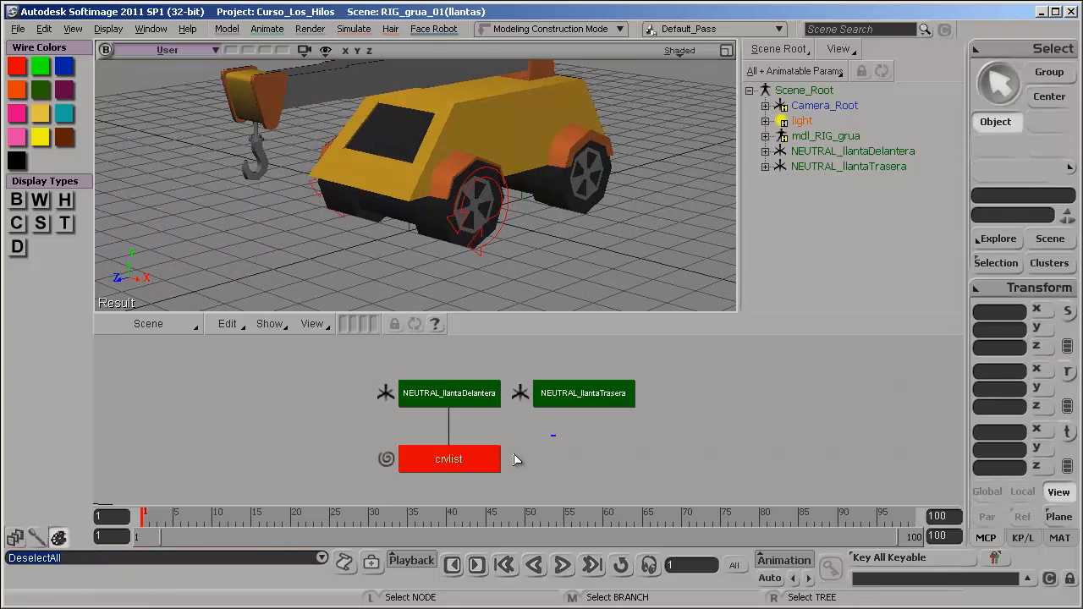
pyautogui.click(508, 235)
pyautogui.click(512, 237)
pyautogui.click(505, 233)
pyautogui.press('c')
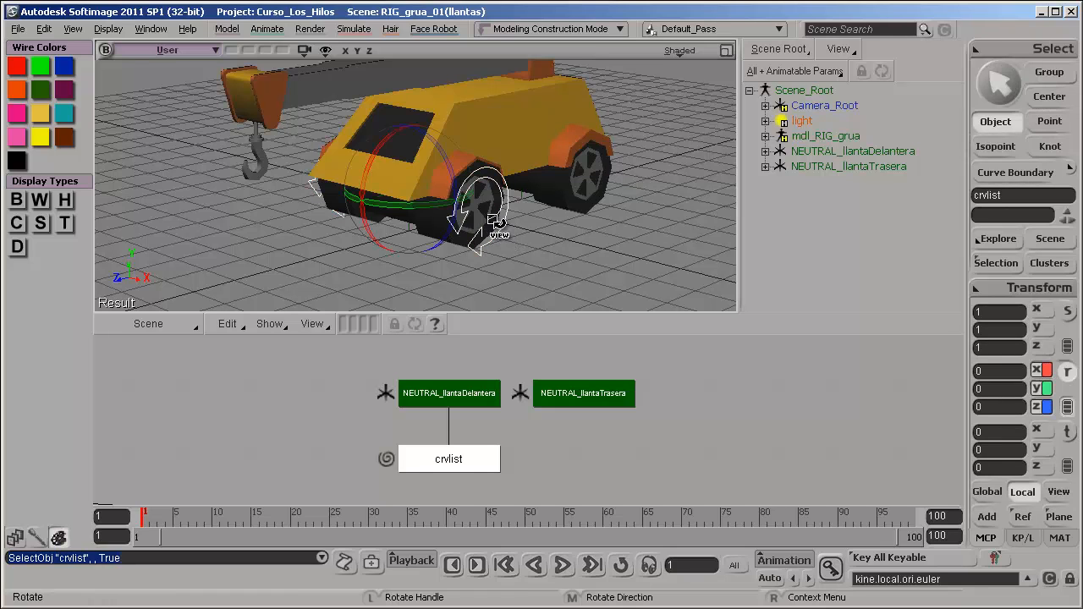
pyautogui.moveTo(385, 139); pyautogui.dragTo(447, 229)
pyautogui.hotkey('ctrl', 'z')
pyautogui.press('space')
pyautogui.moveTo(507, 260); pyautogui.dragTo(474, 254)
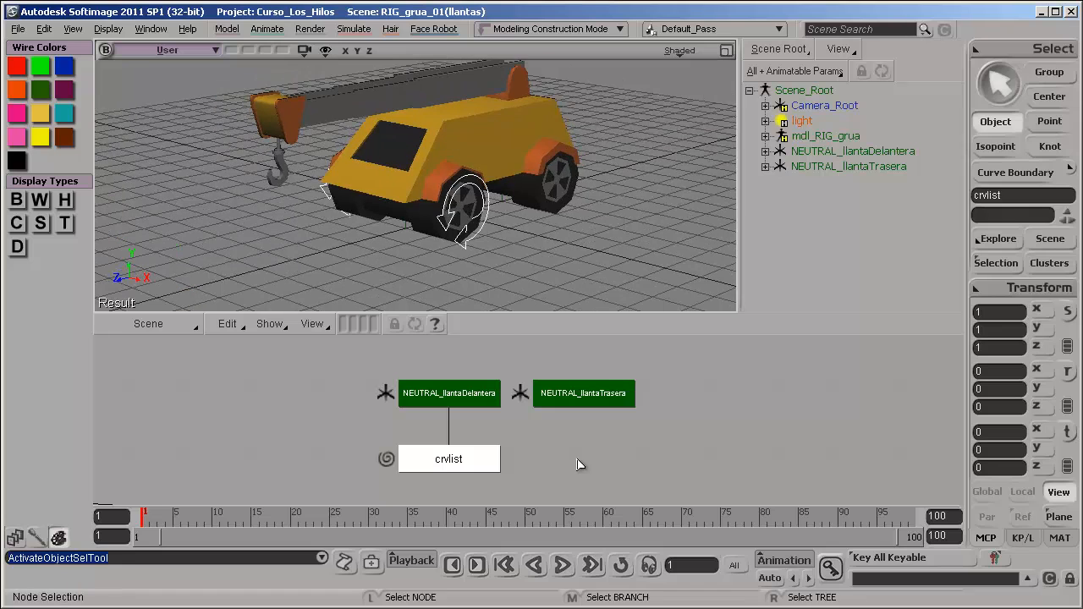
pyautogui.click(584, 474)
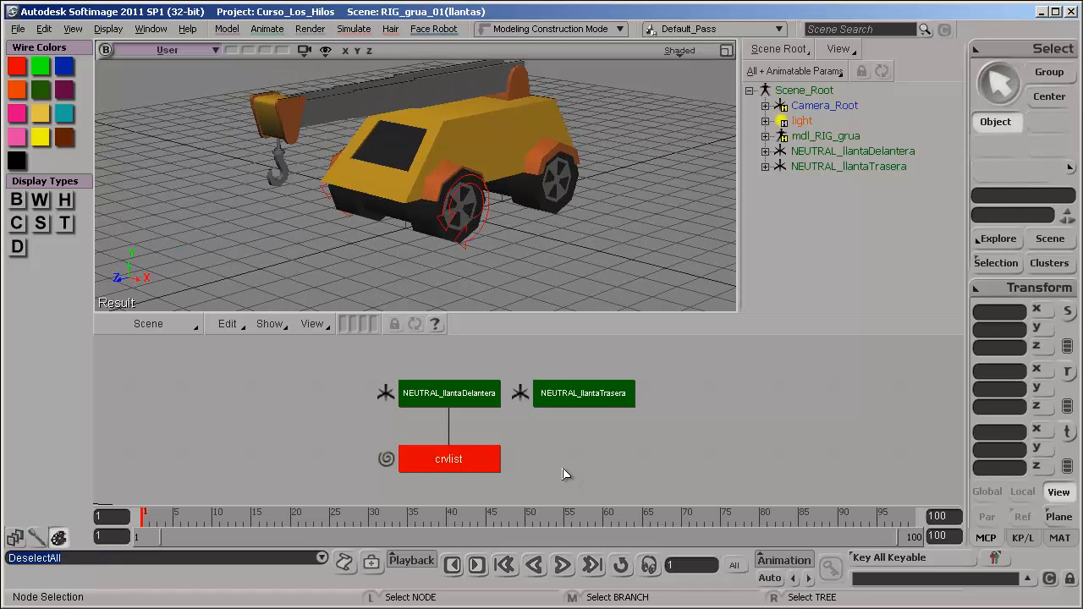
# Test rotating crvlist once more about its local X axis, undo it, and return to object selection.
pyautogui.moveTo(491, 257); pyautogui.dragTo(536, 293, button='right')
pyautogui.moveTo(537, 293); pyautogui.dragTo(526, 290)
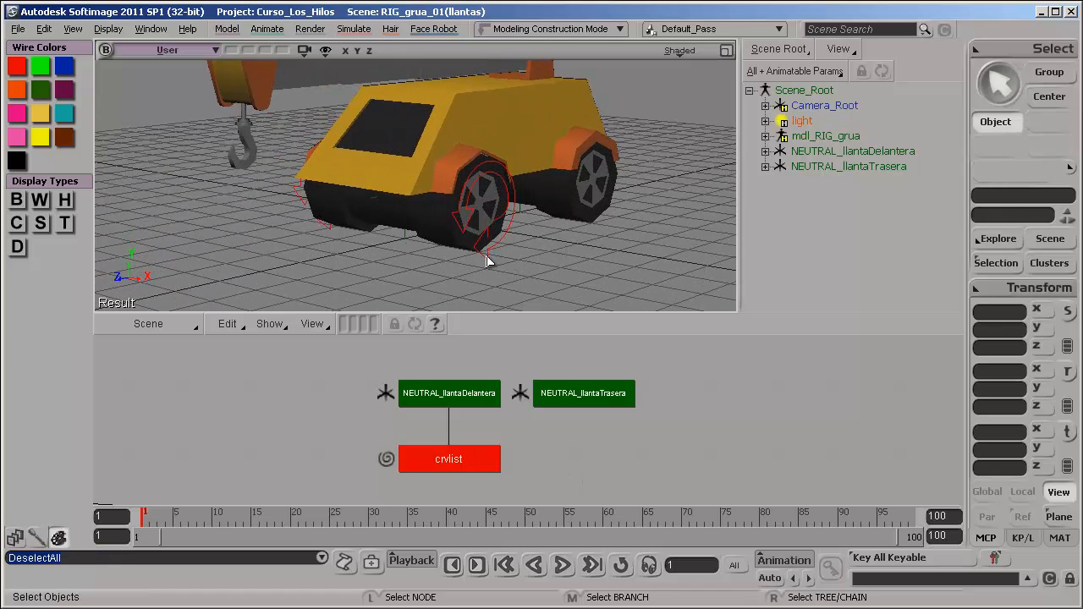
pyautogui.click(487, 257)
pyautogui.press('c')
pyautogui.moveTo(381, 145); pyautogui.dragTo(419, 245)
pyautogui.hotkey('ctrl', 'z')
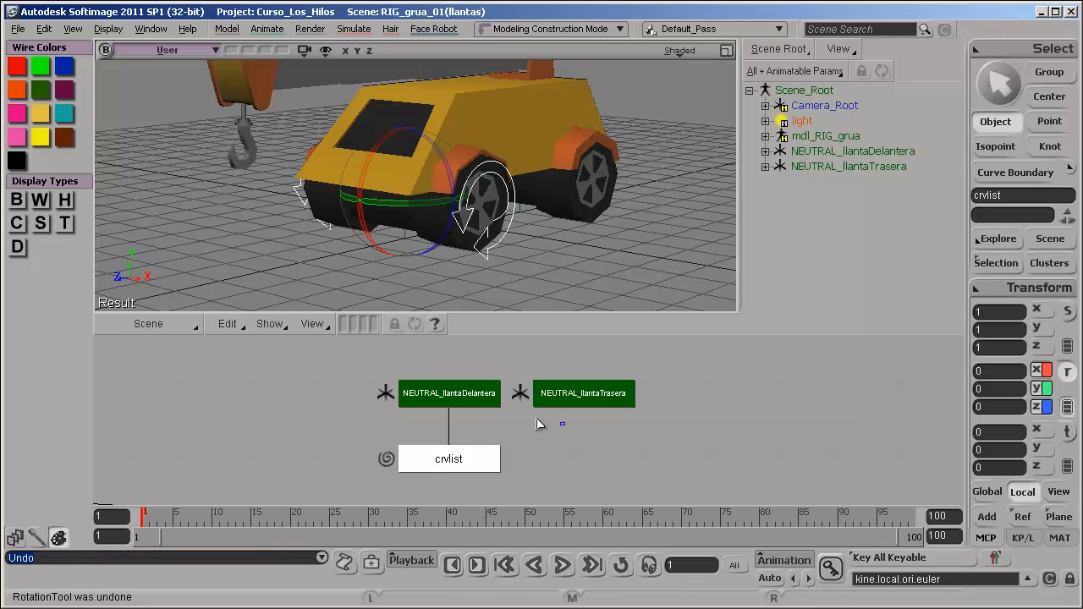
pyautogui.click(443, 234)
pyautogui.press('space')
# Select the front wheel geometry and the rear wheel geometry in turn to examine what the controls will drive.
pyautogui.click(438, 240)
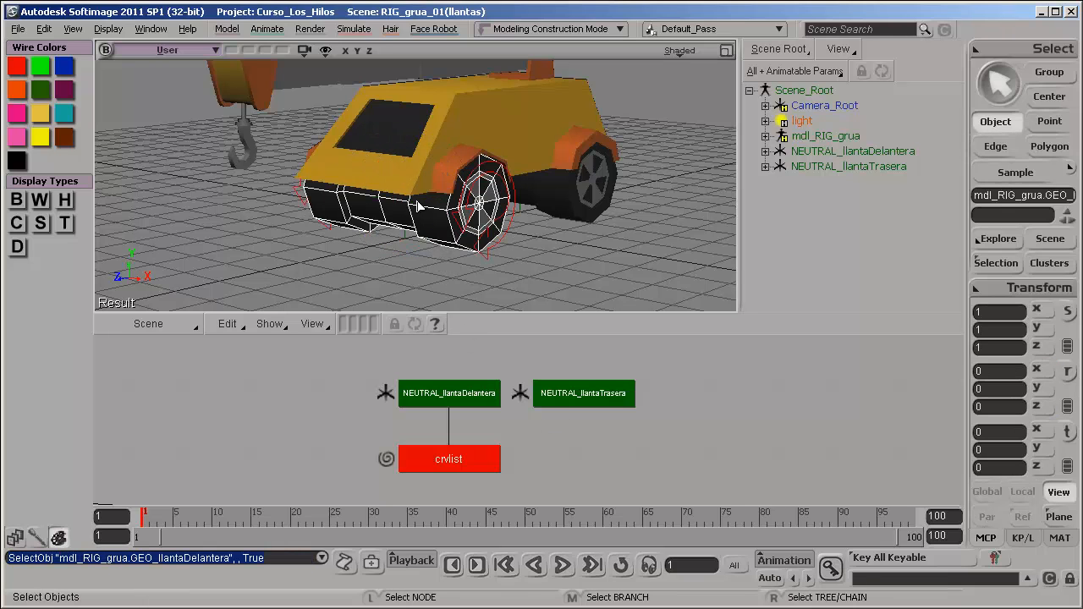
pyautogui.moveTo(419, 206); pyautogui.dragTo(508, 208, button='right')
pyautogui.click(576, 213)
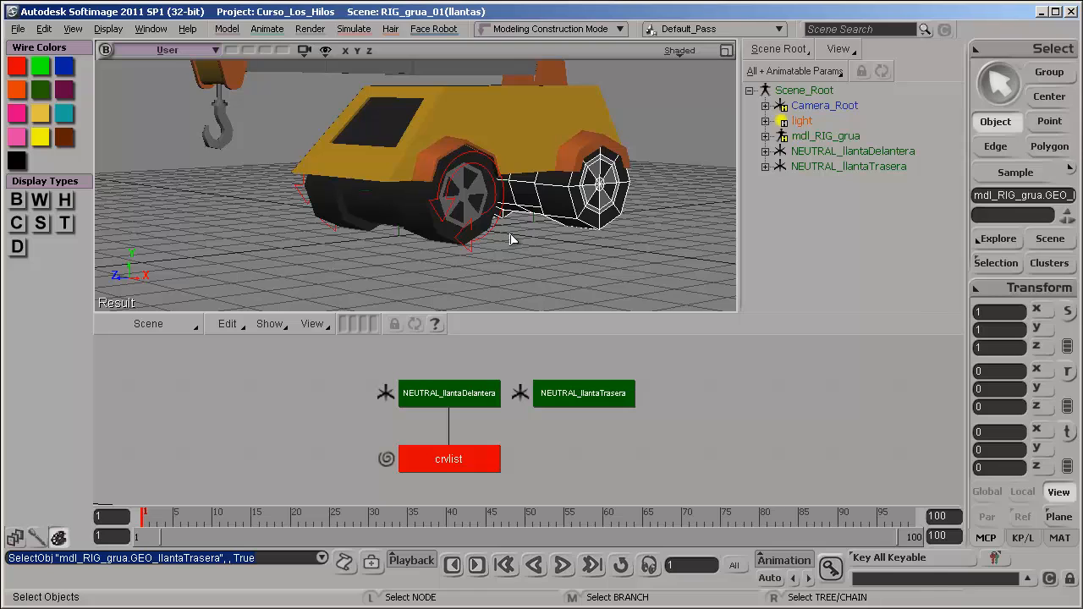
pyautogui.press('c')
pyautogui.press('space')
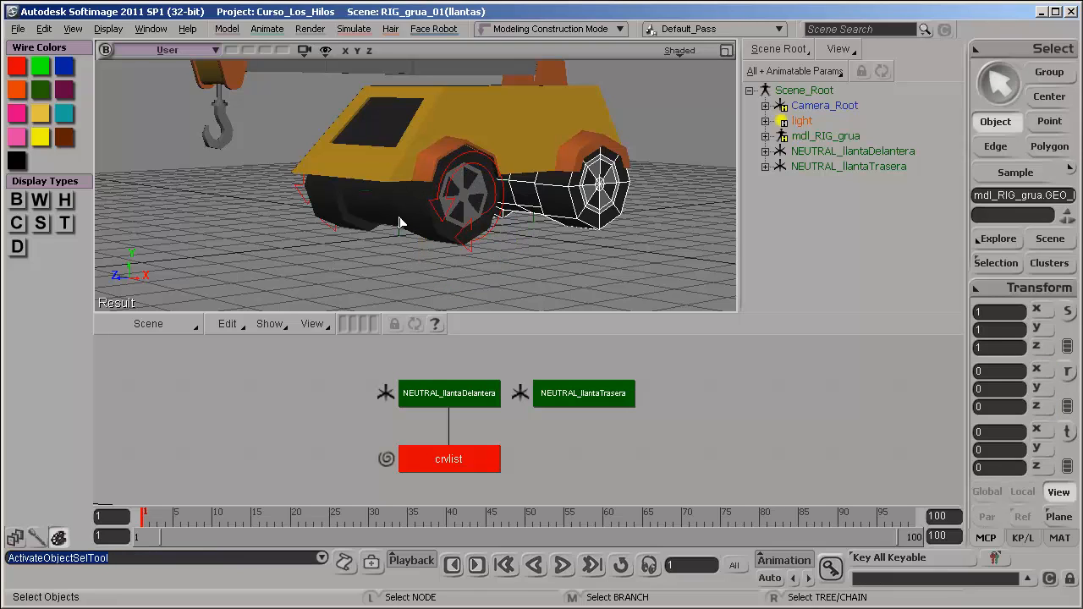
pyautogui.press('c')
pyautogui.press('space')
# Select crvlist, test-rotate it about its local X axis, and reset its transforms.
pyautogui.click(449, 220)
pyautogui.press('c')
pyautogui.press('space')
pyautogui.click(436, 208)
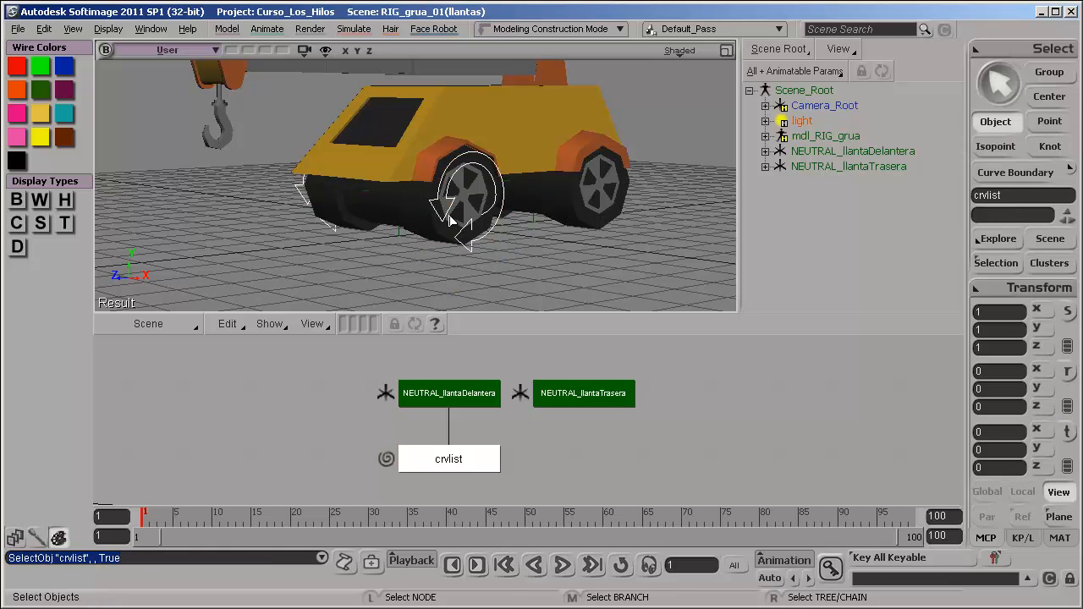
pyautogui.press('c')
pyautogui.moveTo(387, 148); pyautogui.dragTo(385, 172)
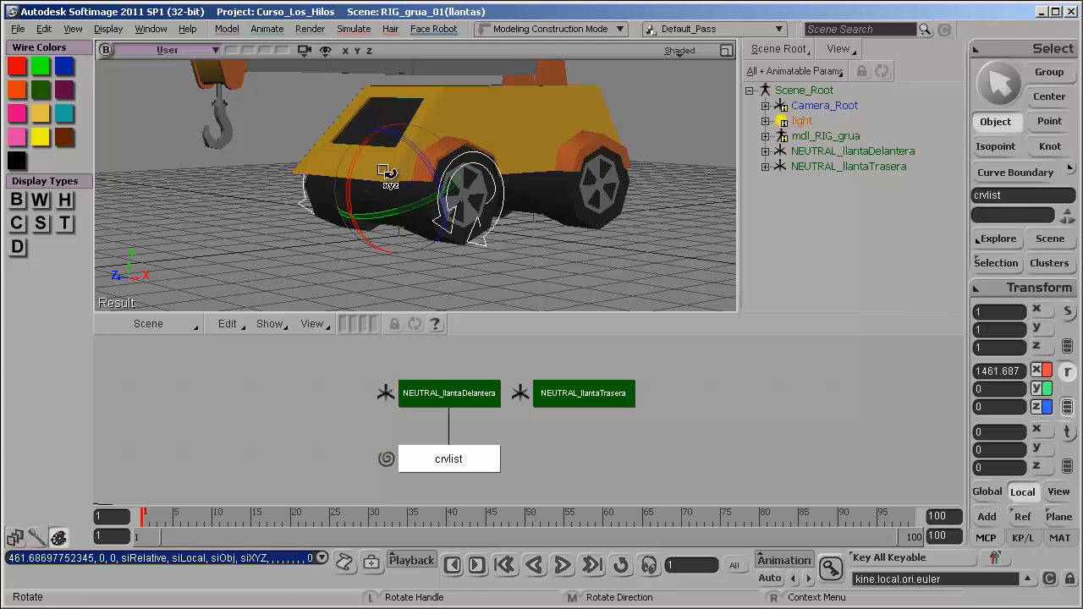
pyautogui.hotkey('ctrl', 'shift', 'r')
pyautogui.press('space')
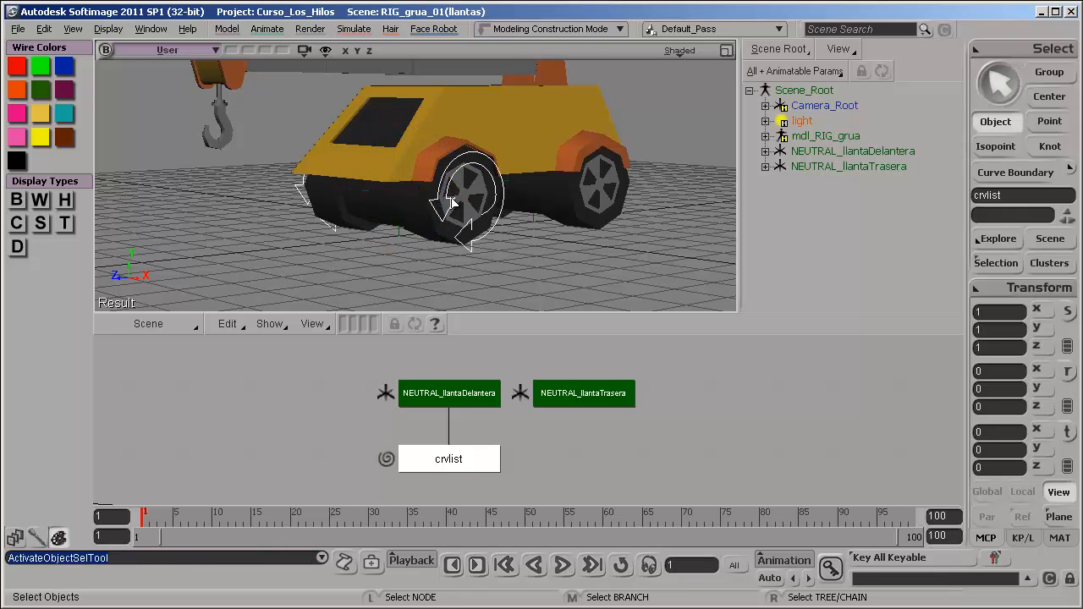